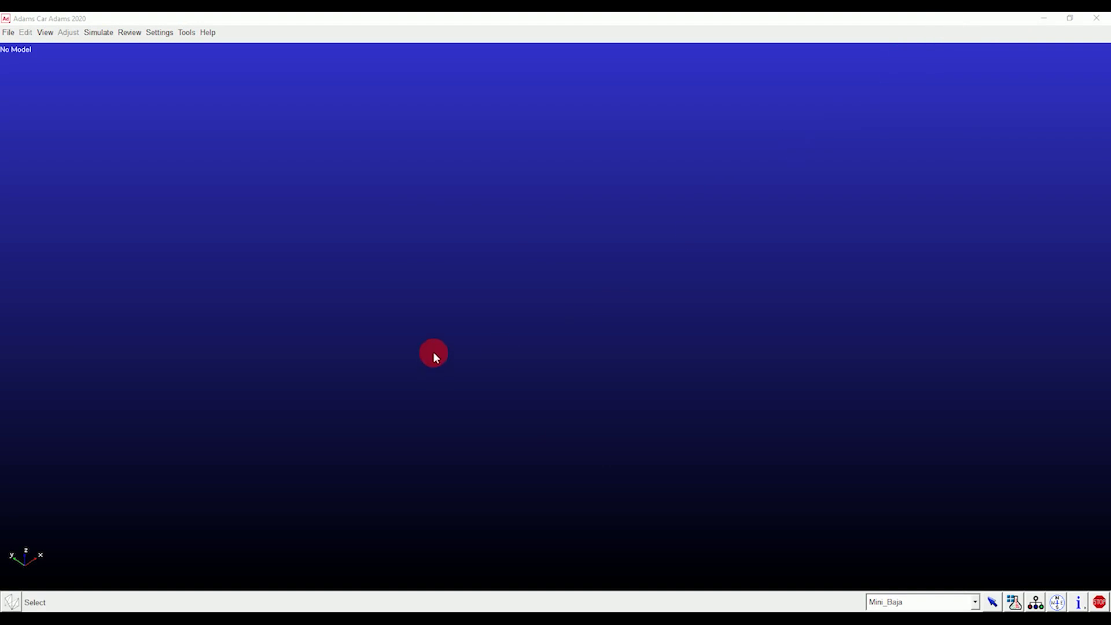
{"action": "left_click", "coordinate": [99, 33]}
{"action": "mouse_move", "coordinate": [130, 51]}
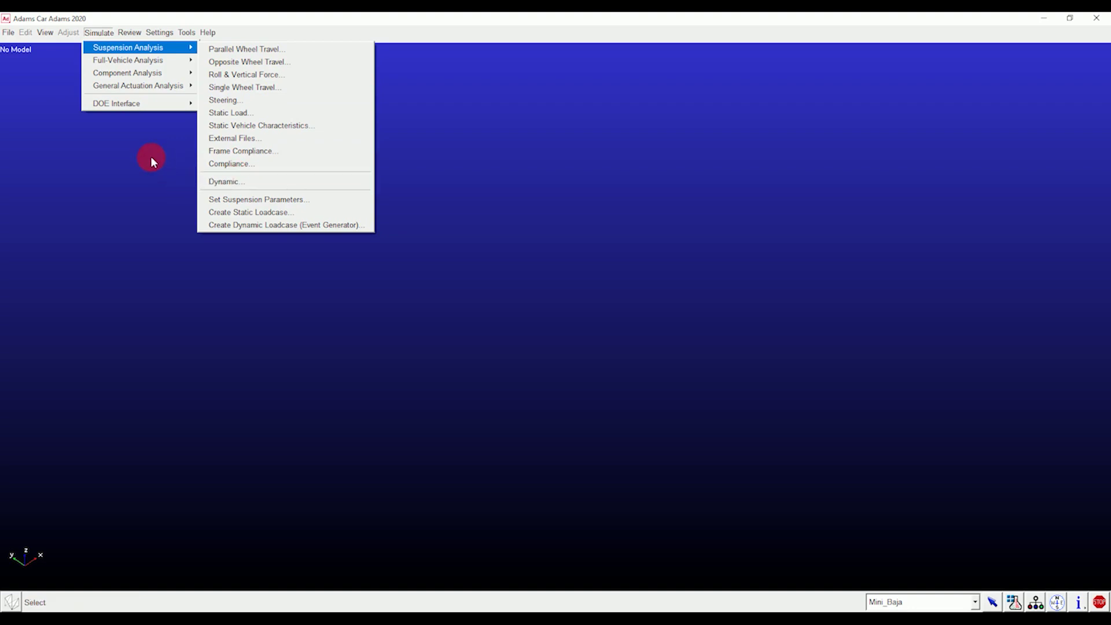
{"action": "left_click", "coordinate": [152, 158]}
{"action": "left_click", "coordinate": [10, 33]}
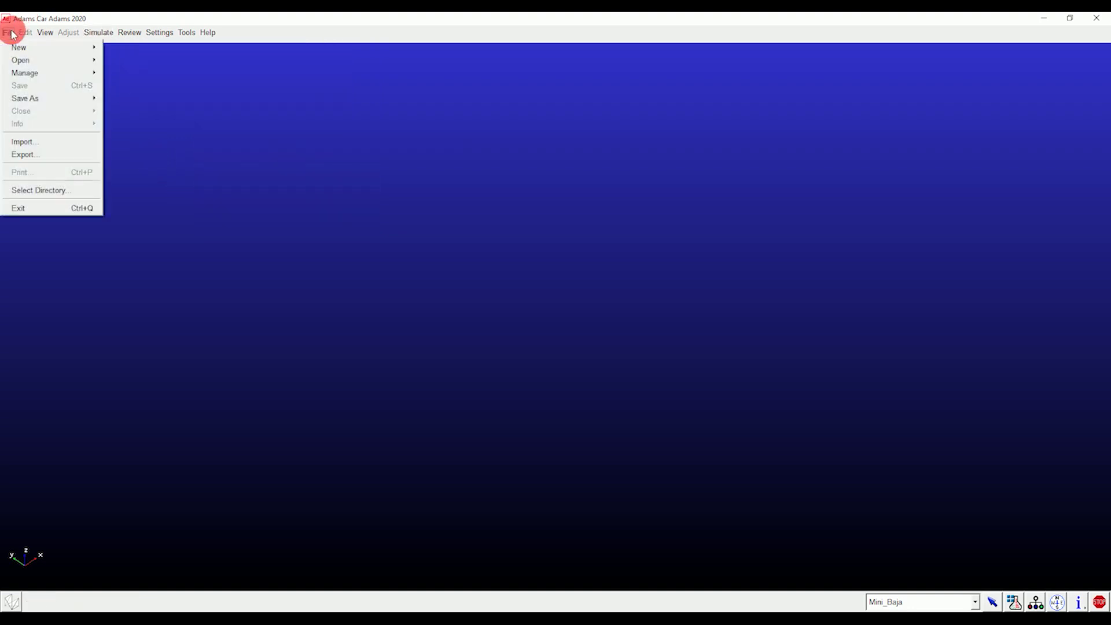
{"action": "left_click", "coordinate": [98, 33]}
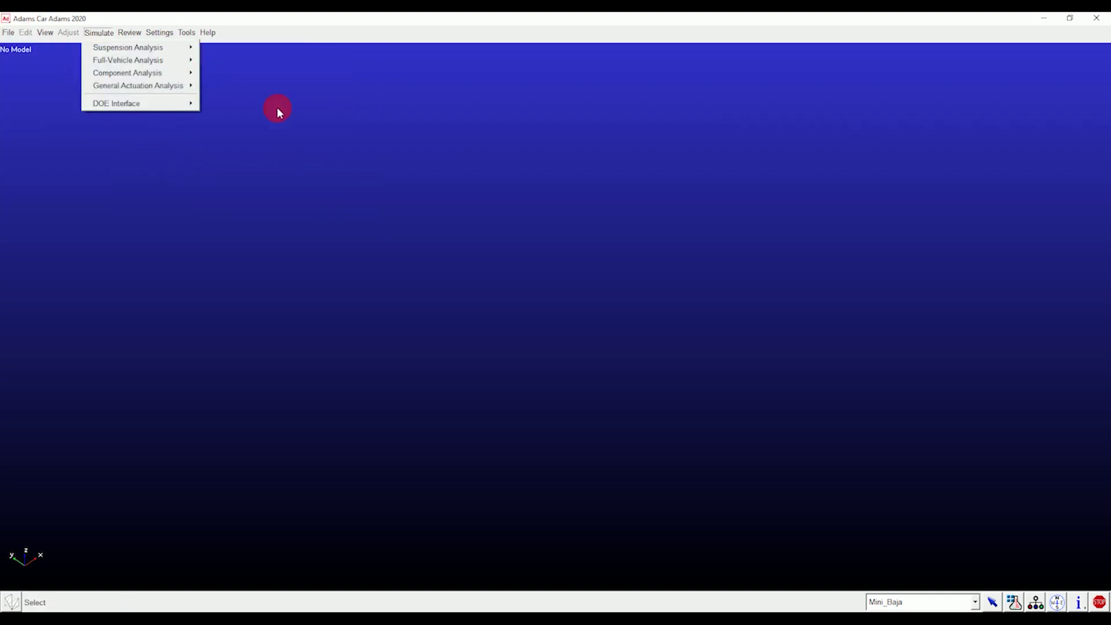
Start a new suspension assembly and name it Mini_Baja
{"action": "left_click", "coordinate": [9, 33]}
{"action": "mouse_move", "coordinate": [19, 48]}
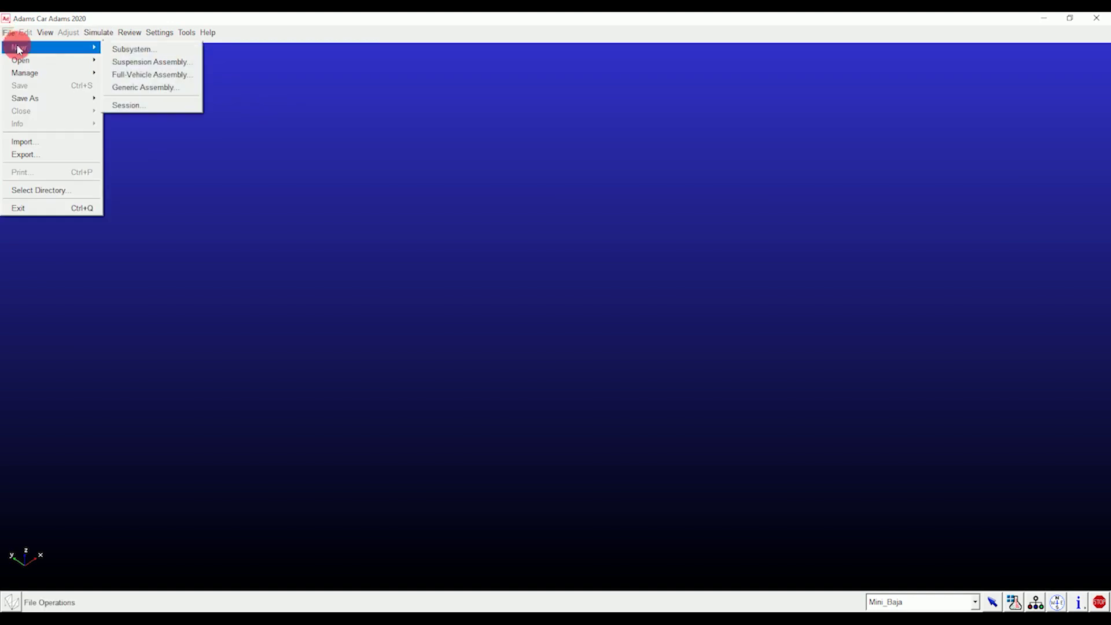
{"action": "left_click", "coordinate": [134, 62]}
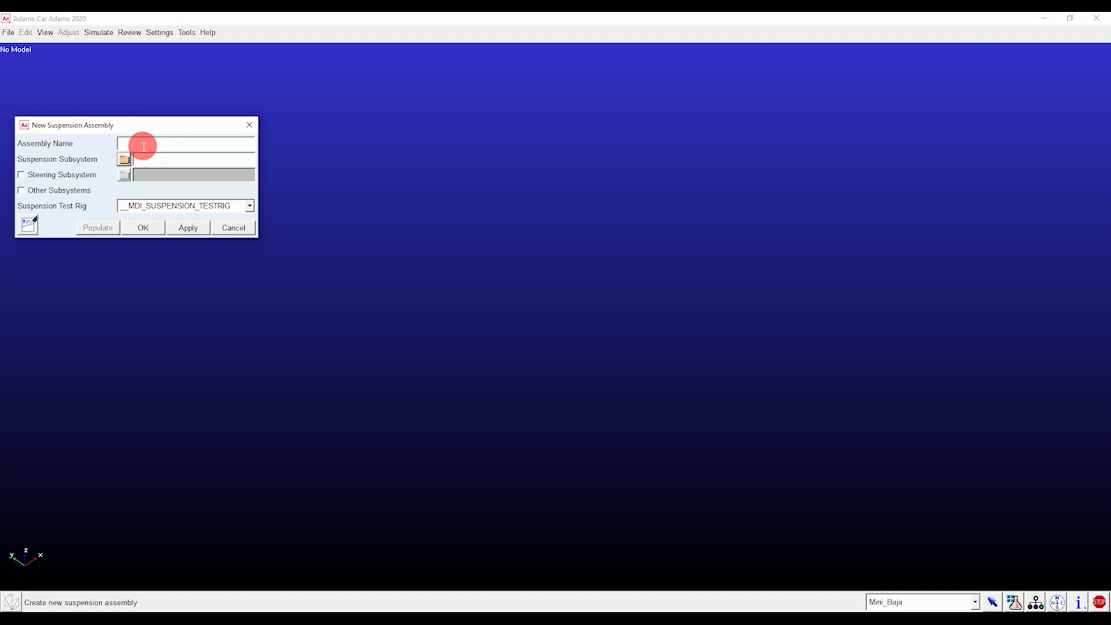
{"action": "left_click", "coordinate": [608, 458]}
{"action": "left_click", "coordinate": [341, 182]}
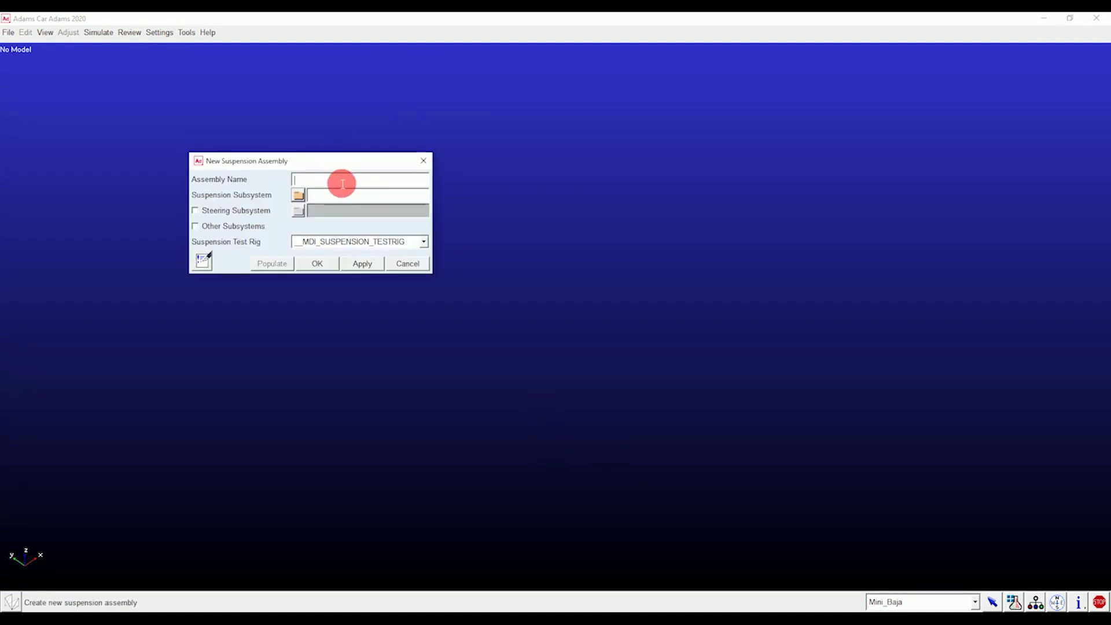
{"action": "type", "text": "Mini_"}
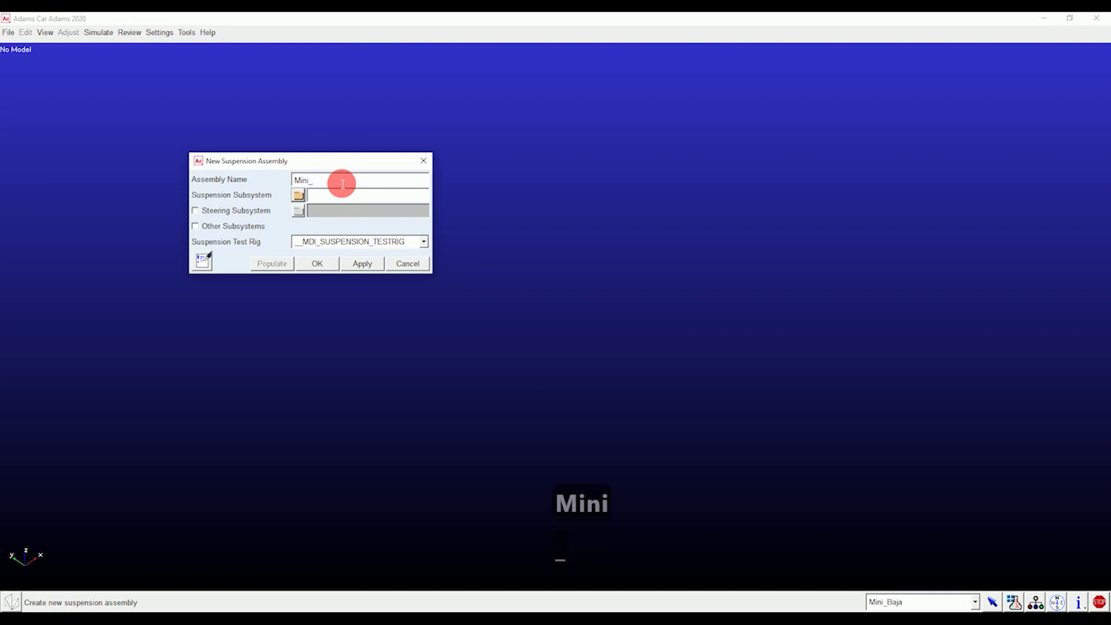
{"action": "type", "text": "Baja"}
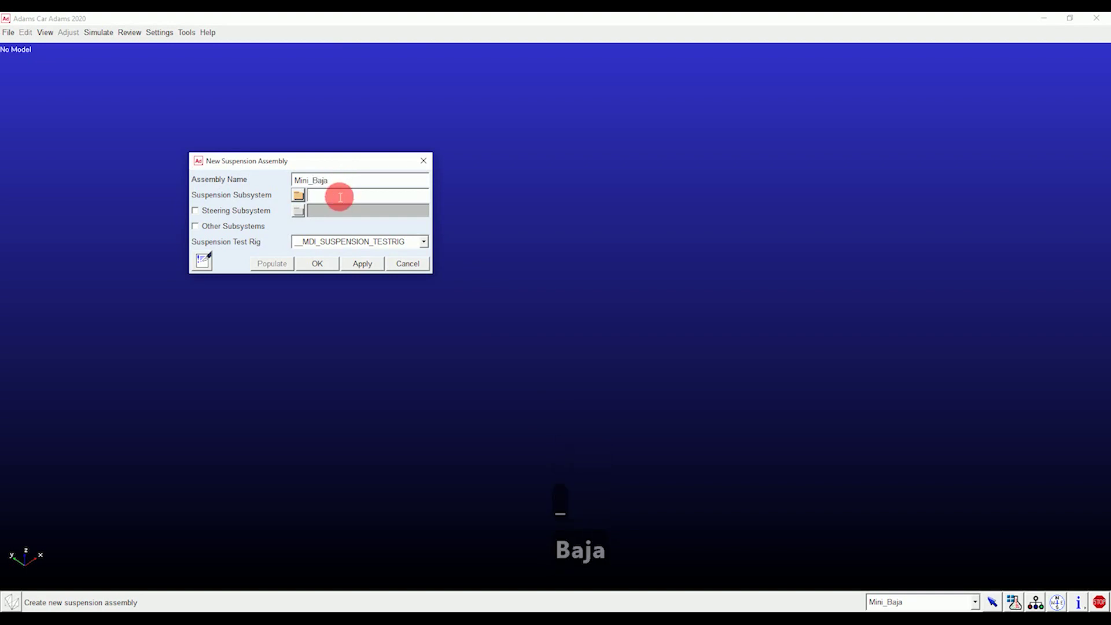
Assign baja_front_suspension.sub from the Mini_Baja database as the suspension subsystem, then create the assembly and dismiss the message log
{"action": "right_click", "coordinate": [340, 198]}
{"action": "mouse_move", "coordinate": [350, 200]}
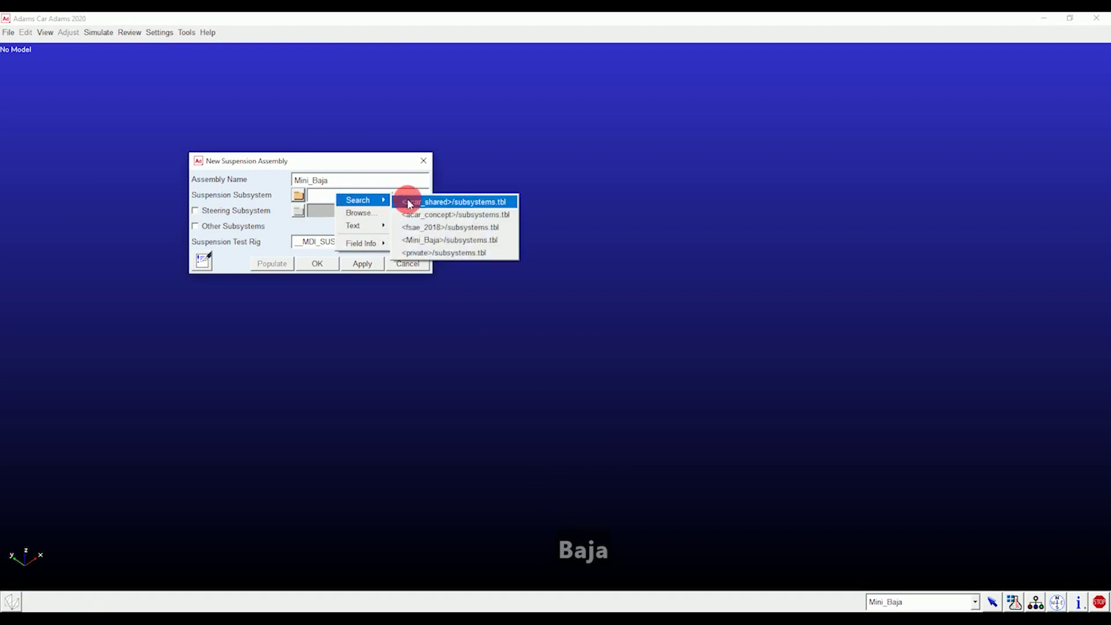
{"action": "left_click", "coordinate": [413, 239]}
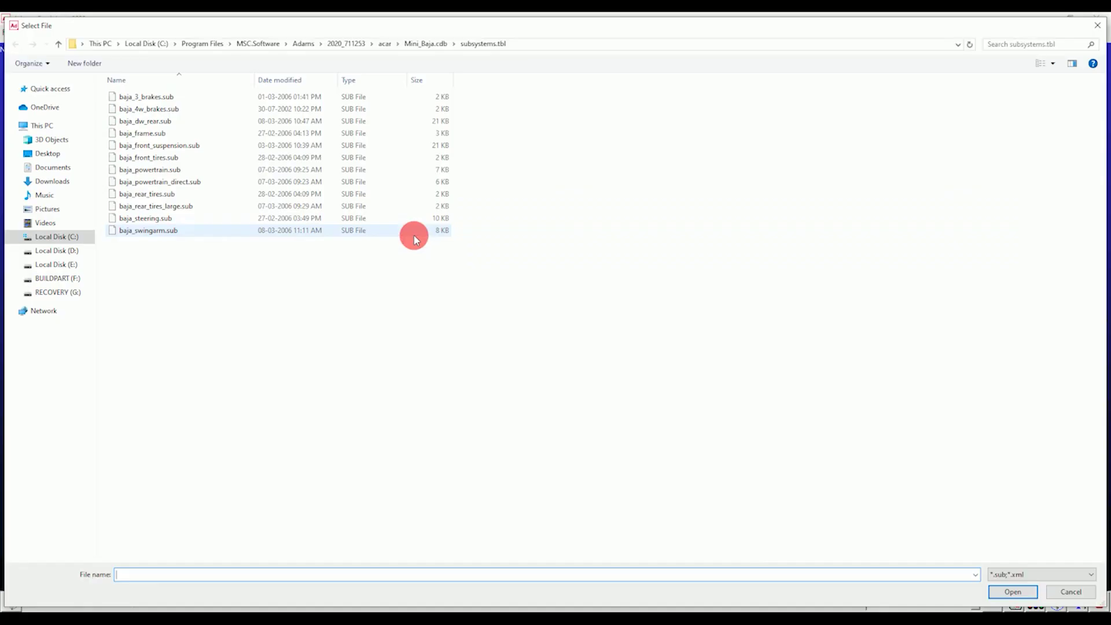
{"action": "left_click", "coordinate": [223, 144]}
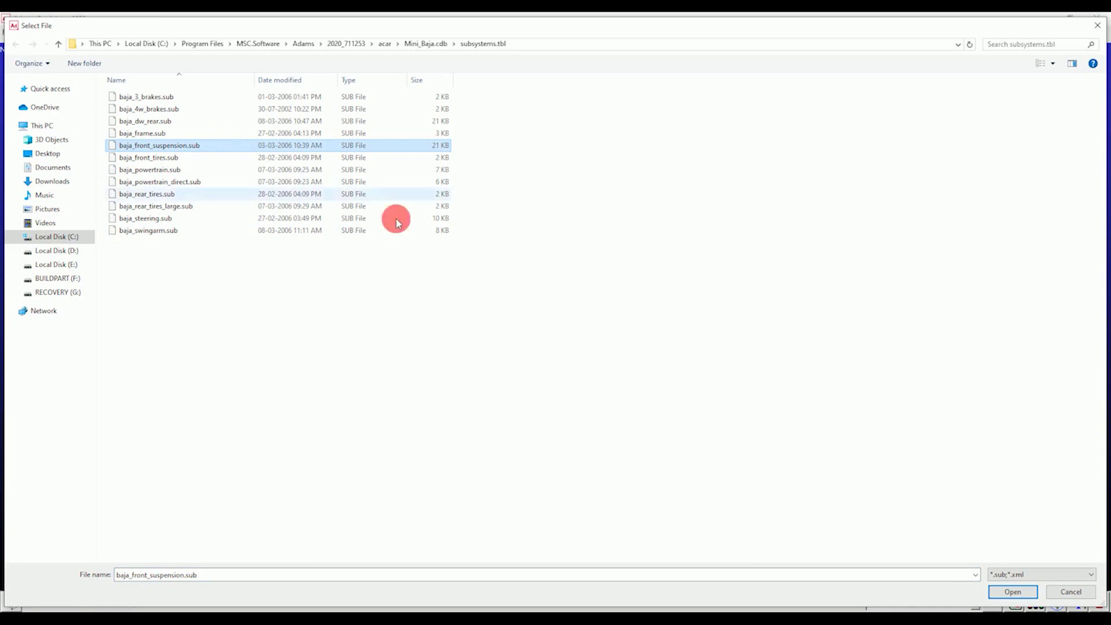
{"action": "left_click", "coordinate": [1006, 592]}
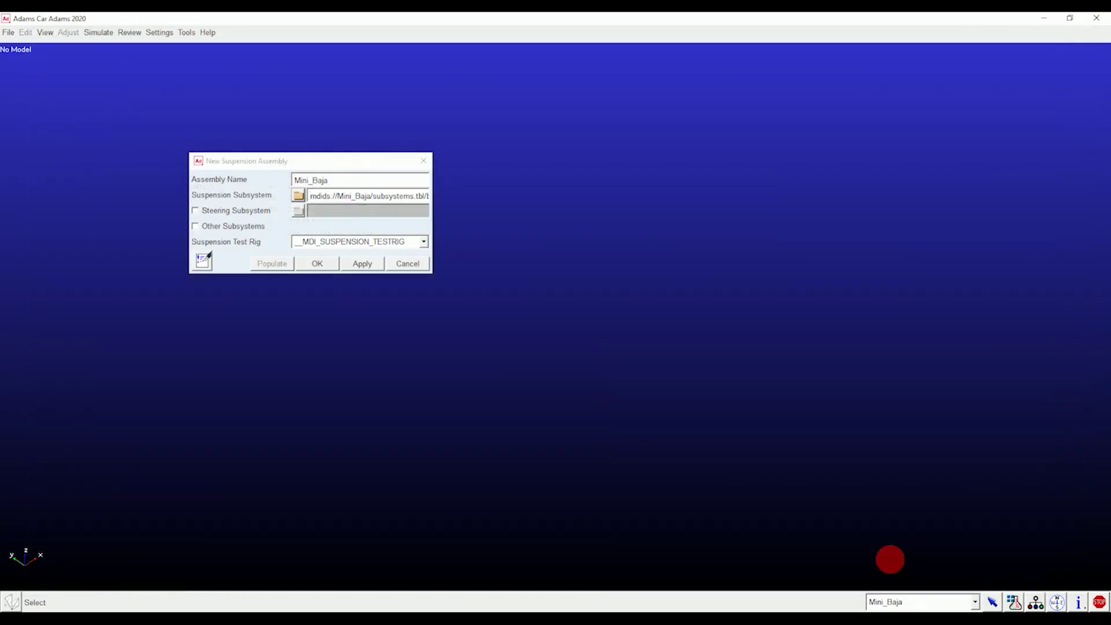
{"action": "left_click", "coordinate": [322, 263]}
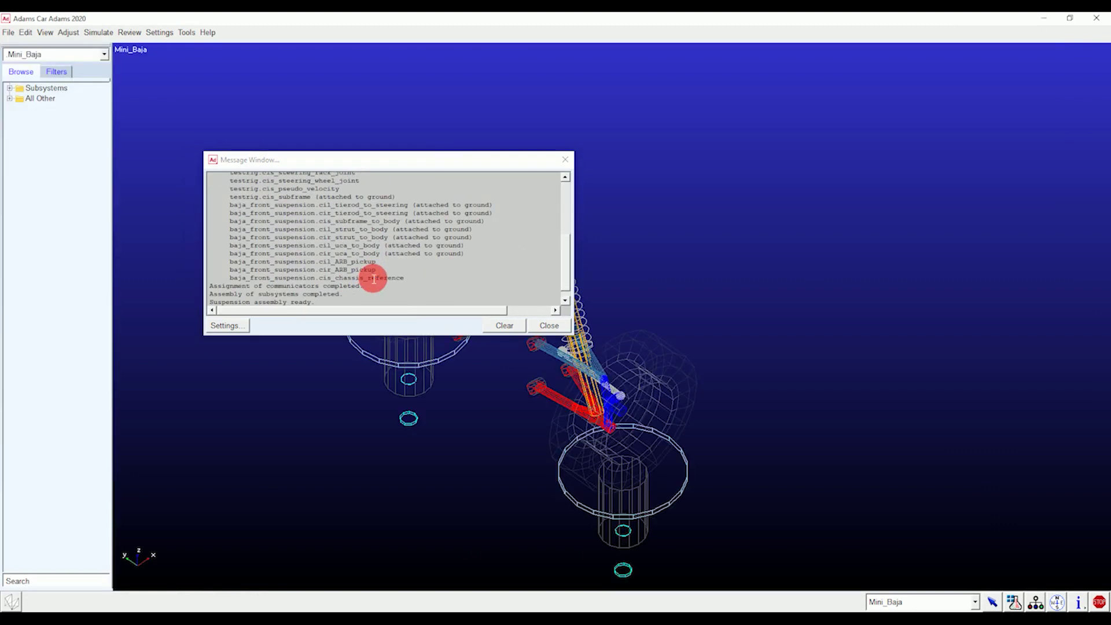
{"action": "left_click_drag", "start_coordinate": [314, 304], "coordinate": [213, 299]}
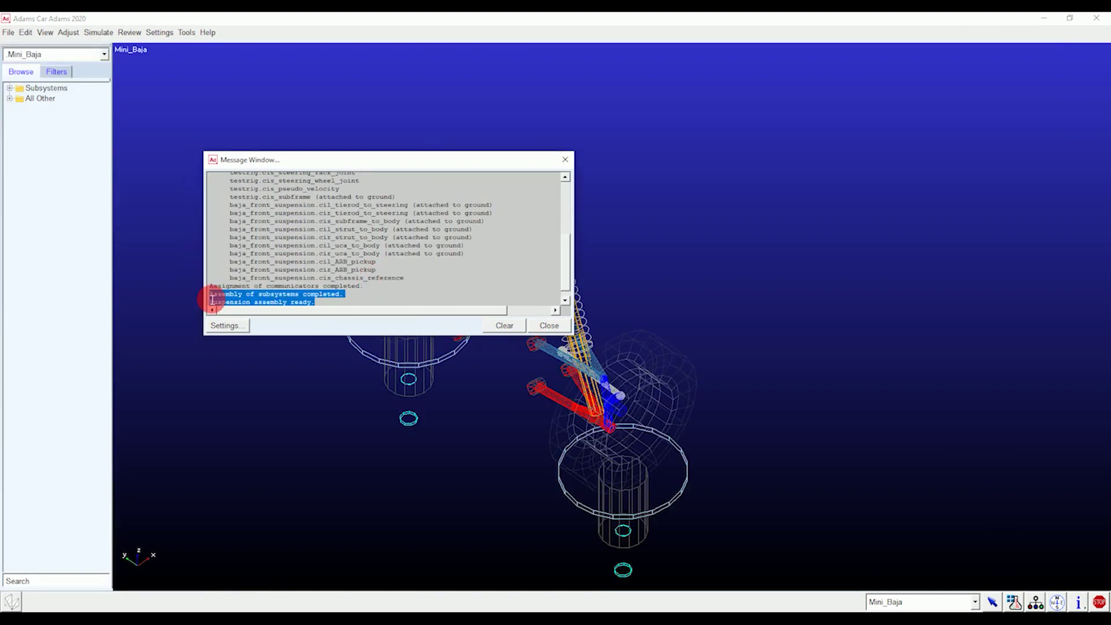
{"action": "left_click", "coordinate": [544, 325]}
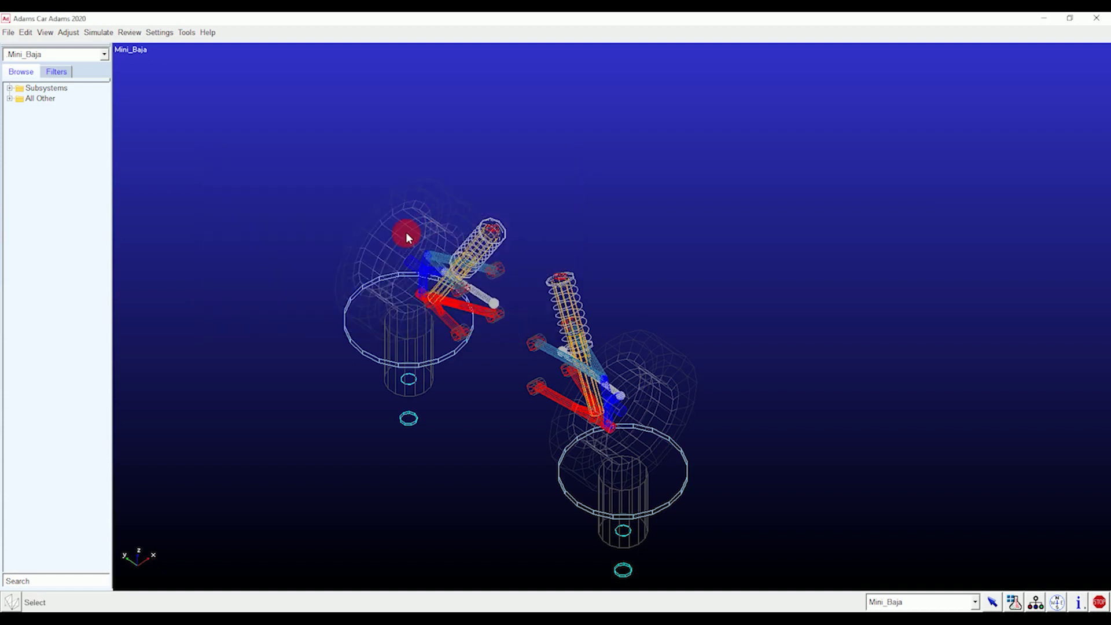
Display the suspension assembly in shaded render mode from the front view
{"action": "left_click", "coordinate": [45, 33]}
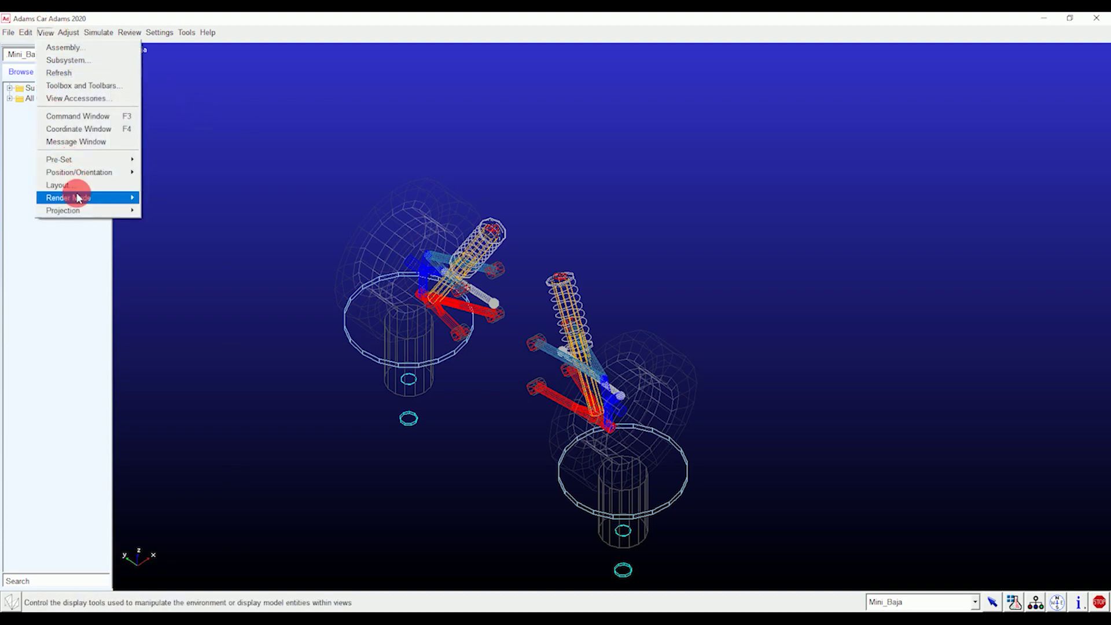
{"action": "mouse_move", "coordinate": [129, 198]}
{"action": "left_click", "coordinate": [174, 263]}
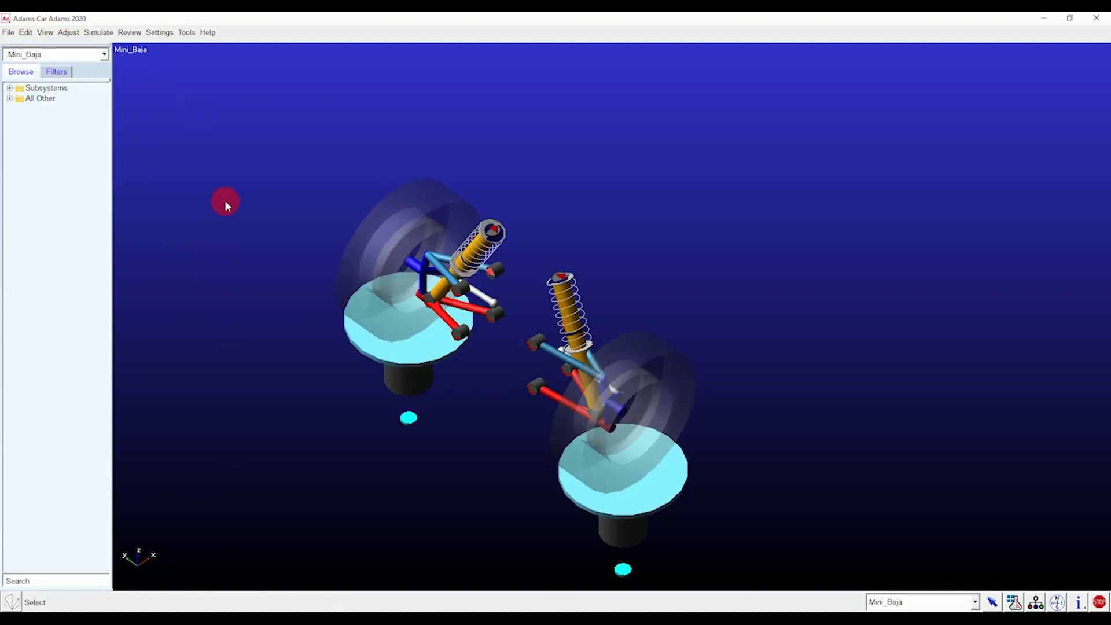
{"action": "right_click", "coordinate": [235, 188]}
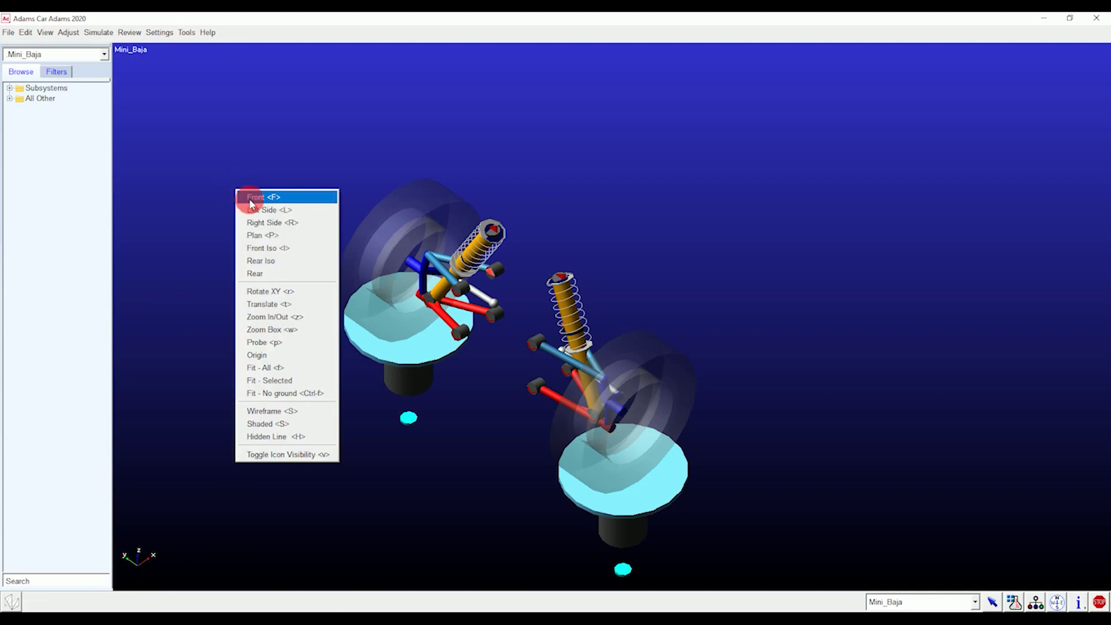
{"action": "left_click", "coordinate": [249, 196]}
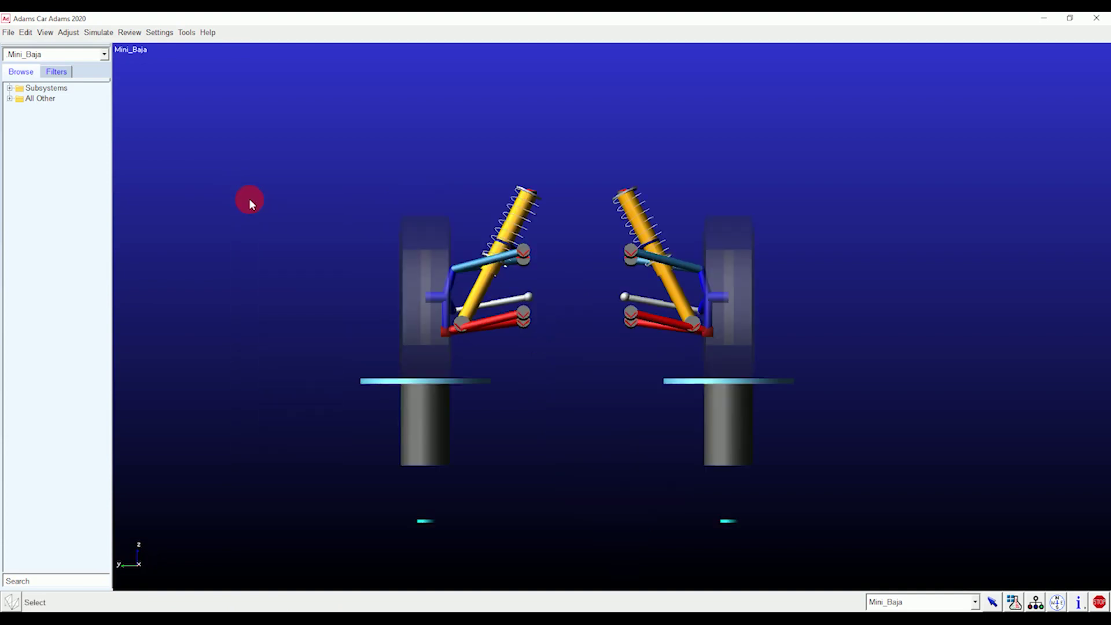
{"action": "left_click", "coordinate": [69, 33]}
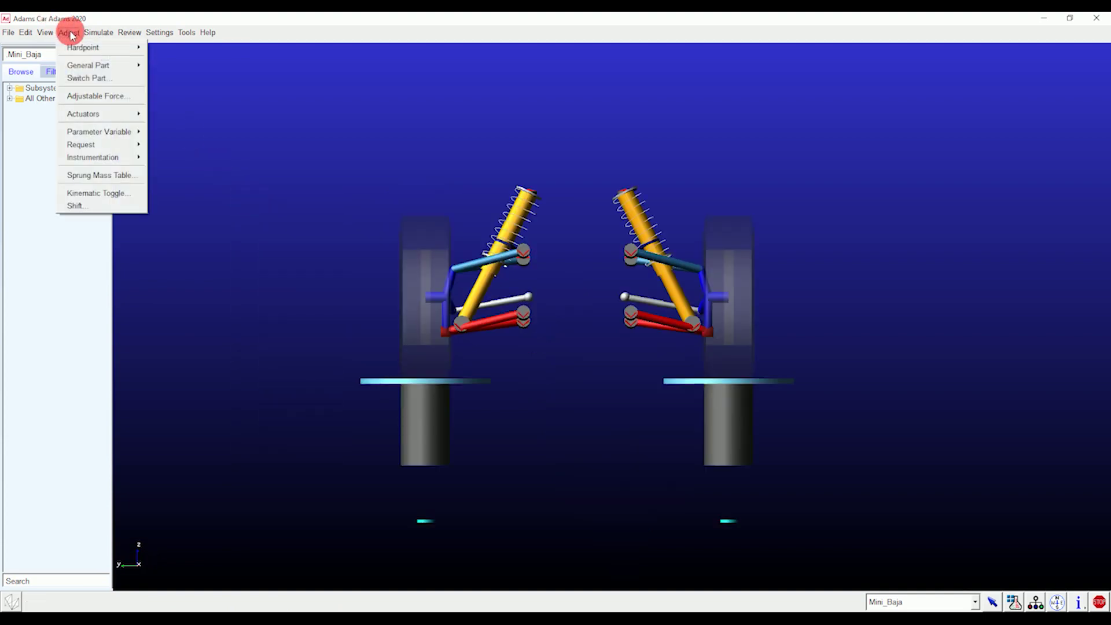
{"action": "left_click", "coordinate": [214, 103]}
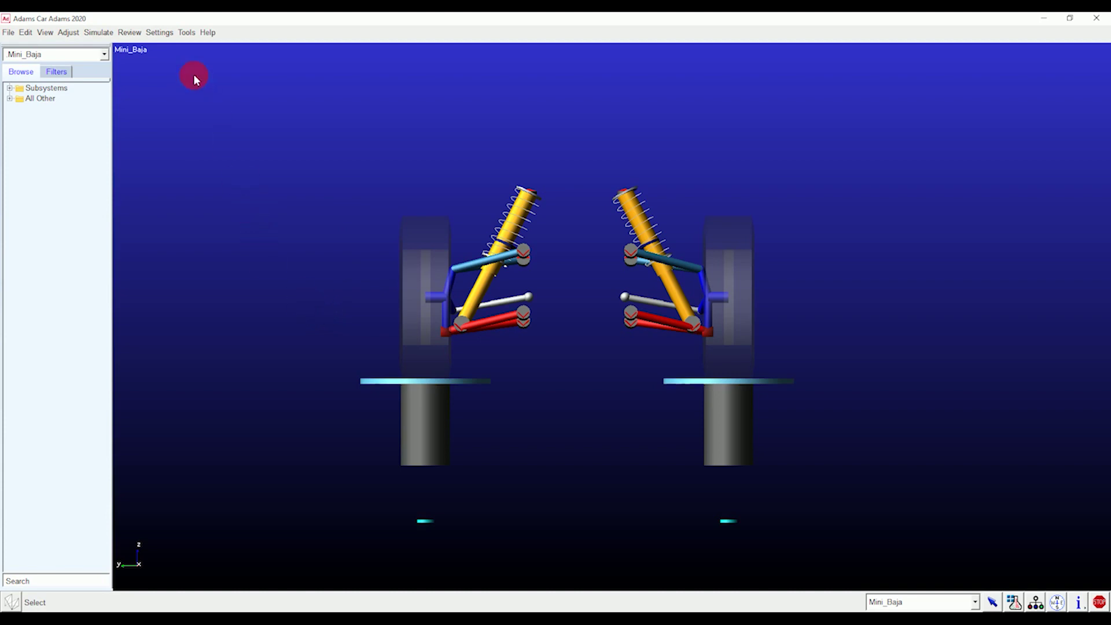
{"action": "left_click", "coordinate": [137, 34]}
{"action": "left_click", "coordinate": [137, 33]}
Fit the whole suspension in the view and open the hardpoint modification table for the baja_front_suspension subsystem
{"action": "key", "text": "f"}
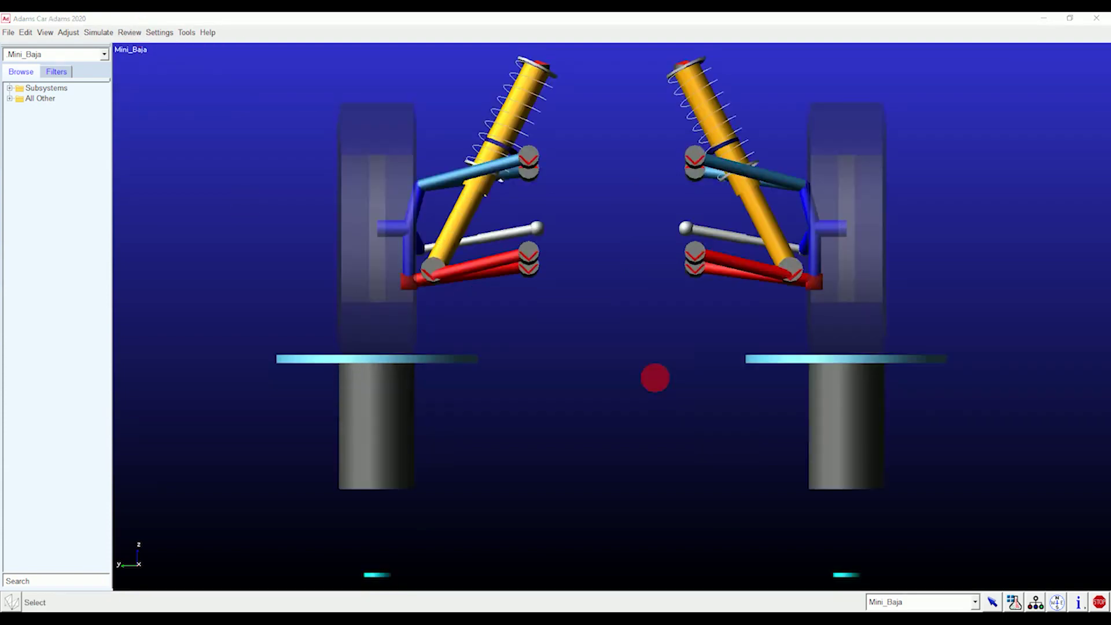
{"action": "left_click", "coordinate": [67, 33]}
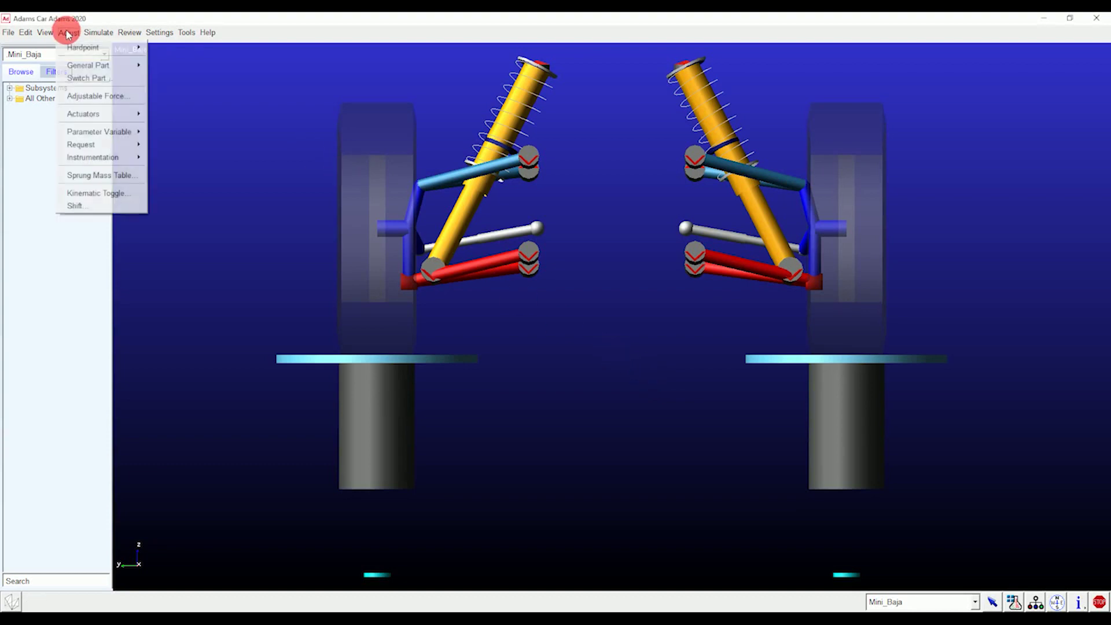
{"action": "mouse_move", "coordinate": [81, 49]}
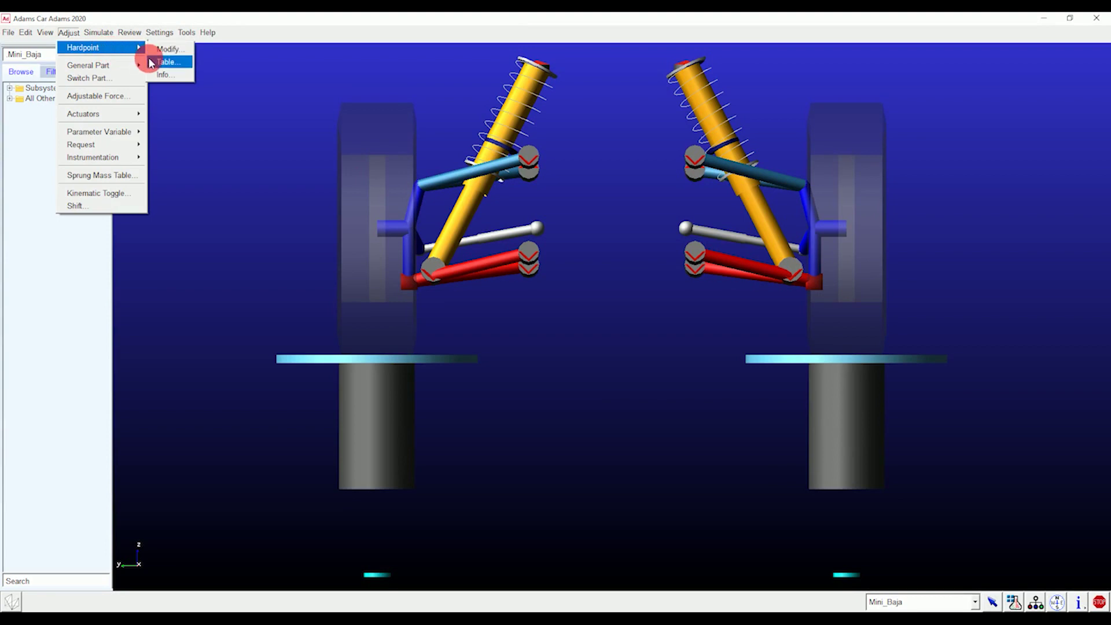
{"action": "left_click", "coordinate": [166, 62]}
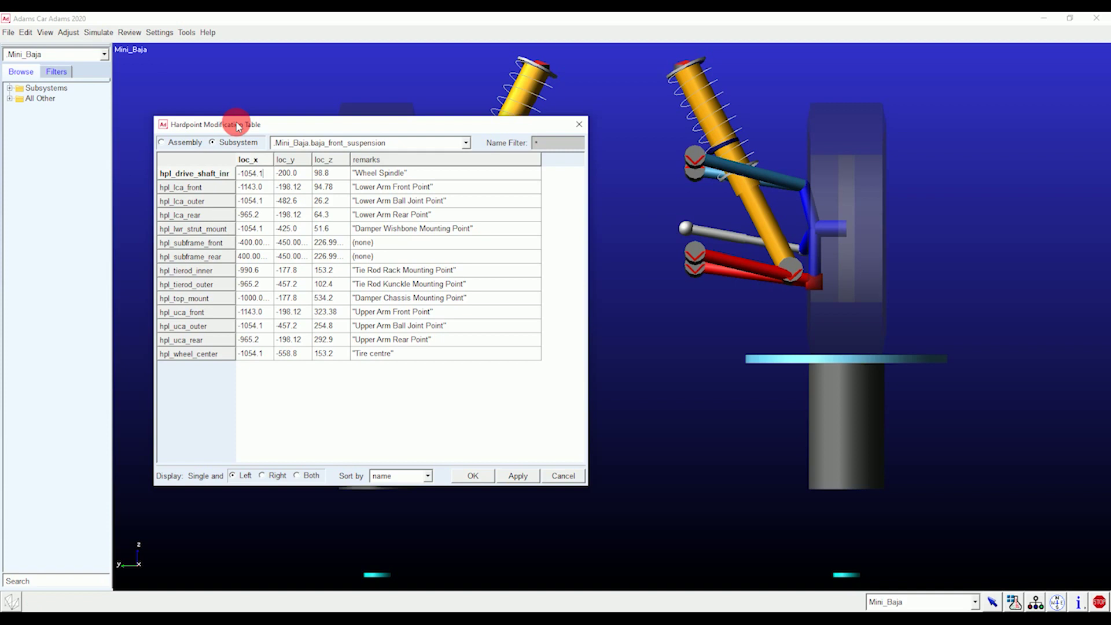
Examine the loc_x, loc_y, loc_z and remarks columns of the front suspension's hardpoint table
{"action": "left_click", "coordinate": [66, 33]}
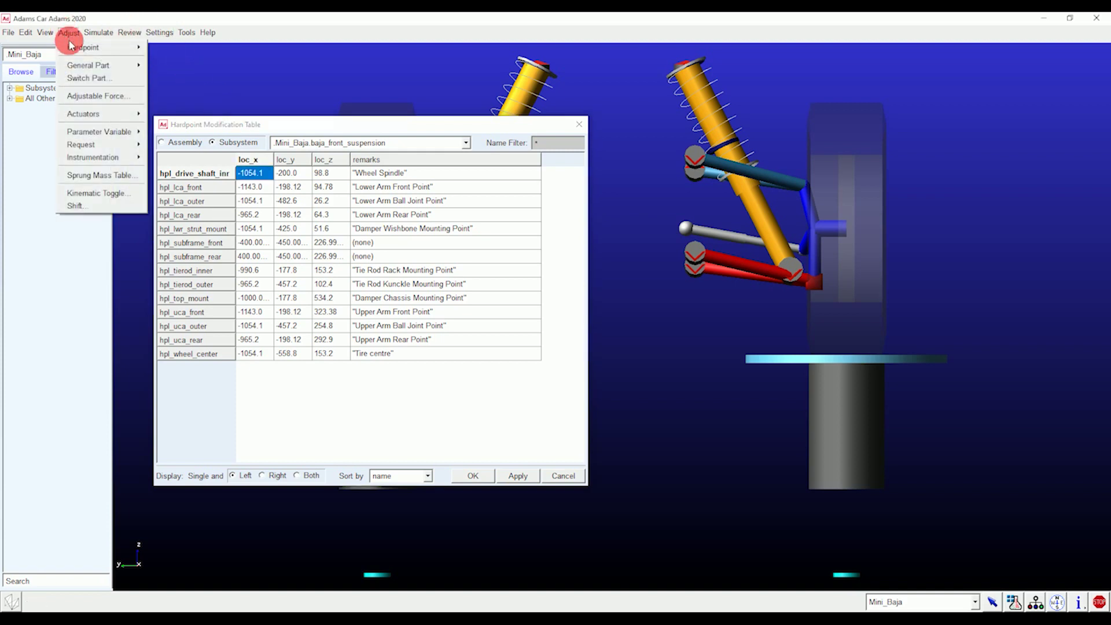
{"action": "mouse_move", "coordinate": [74, 47]}
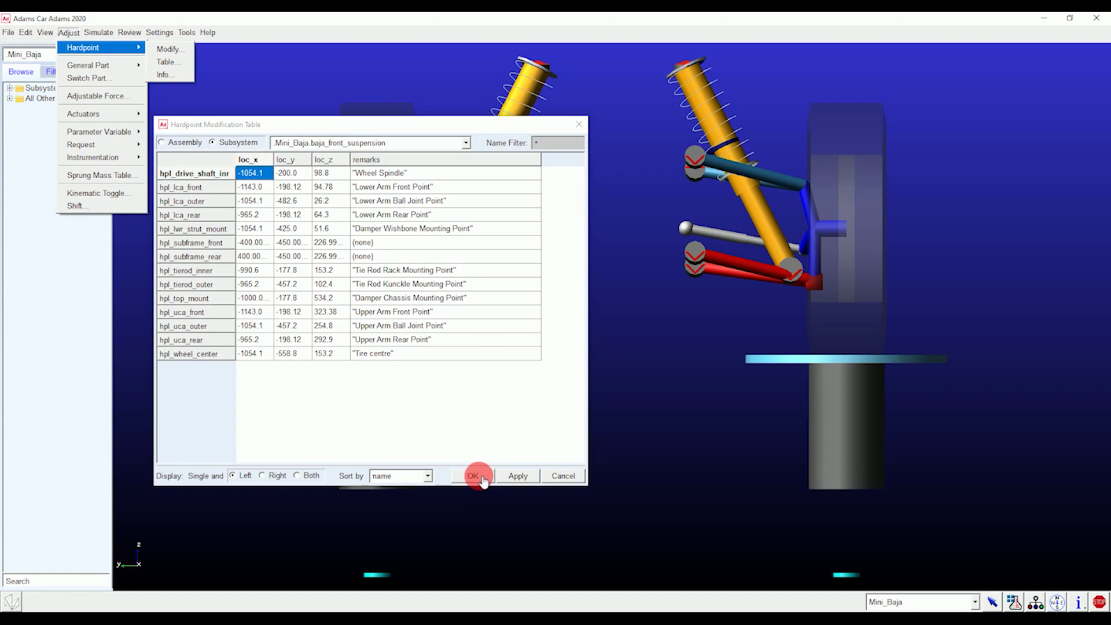
{"action": "left_click", "coordinate": [473, 383]}
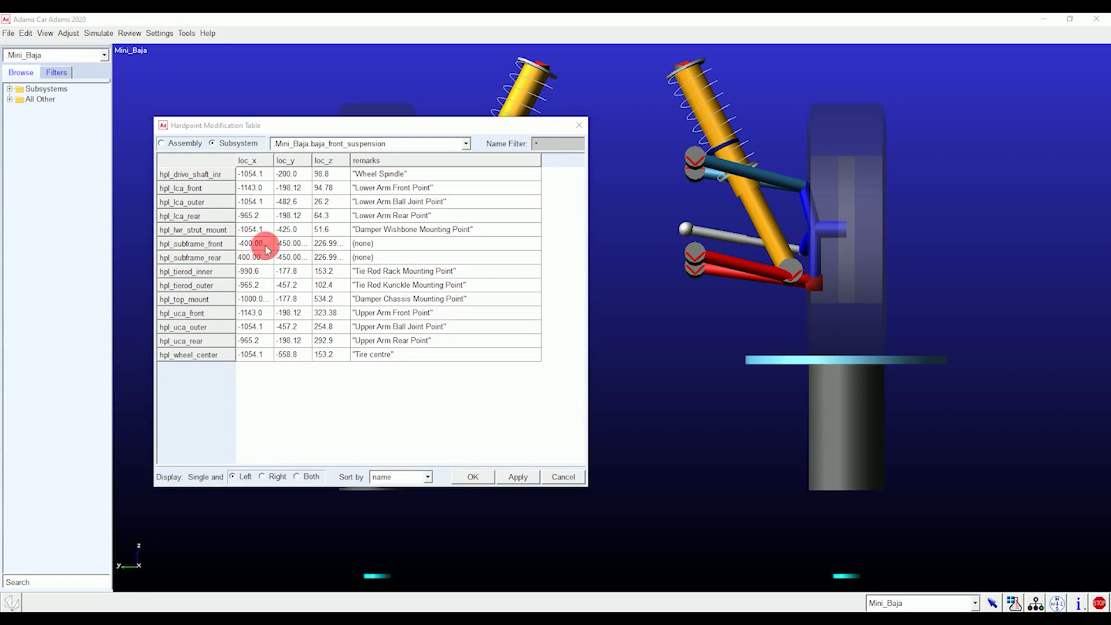
{"action": "left_click", "coordinate": [265, 163]}
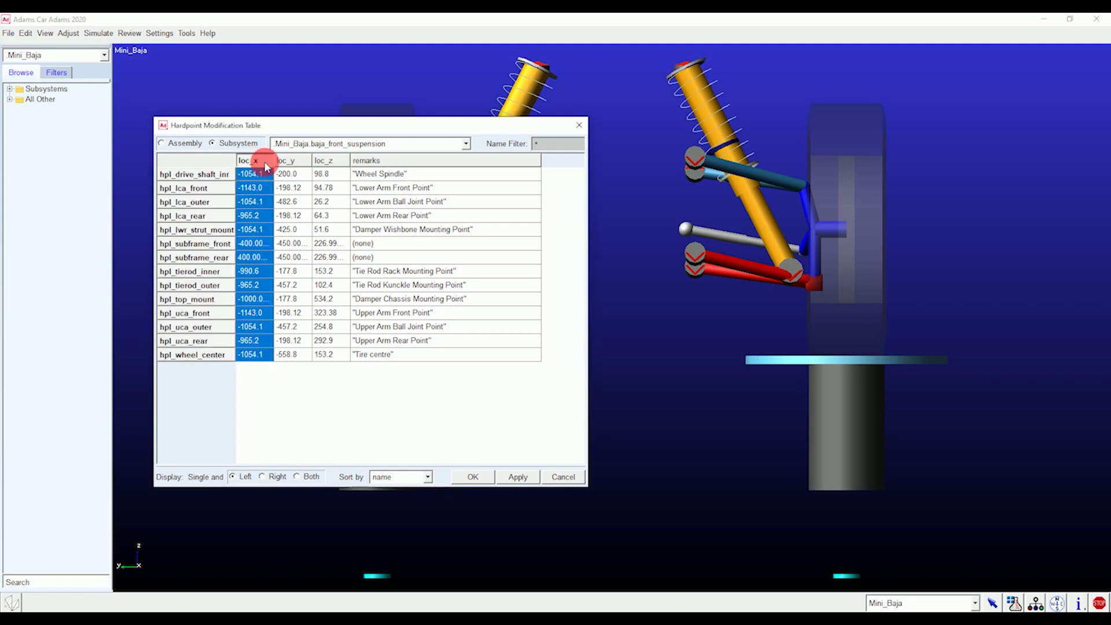
{"action": "left_click", "coordinate": [289, 165]}
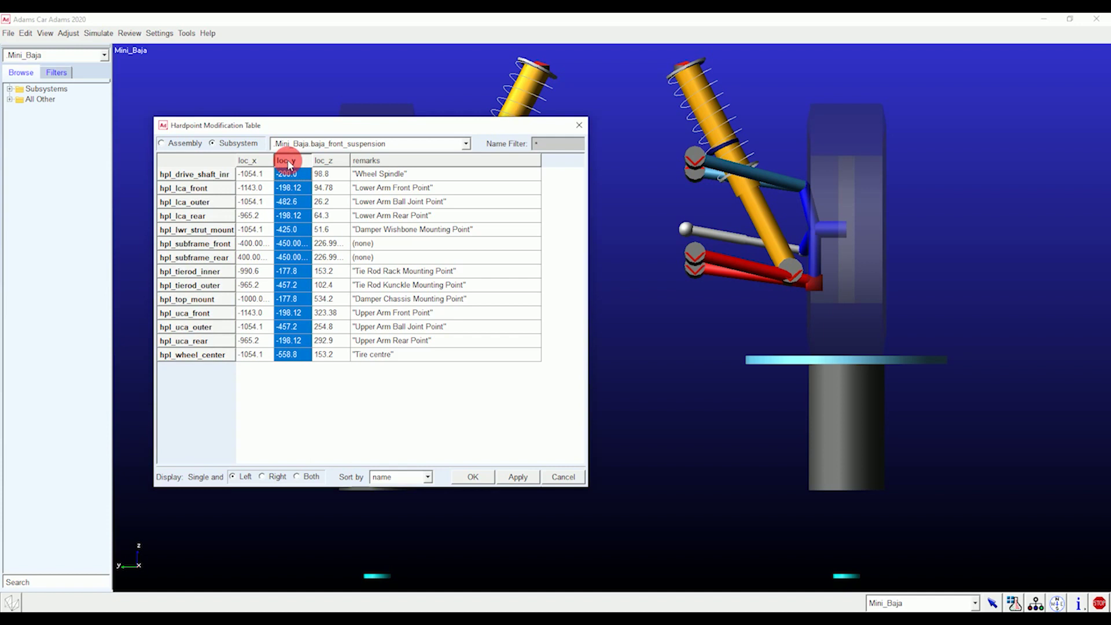
{"action": "left_click", "coordinate": [328, 162]}
{"action": "left_click", "coordinate": [370, 164]}
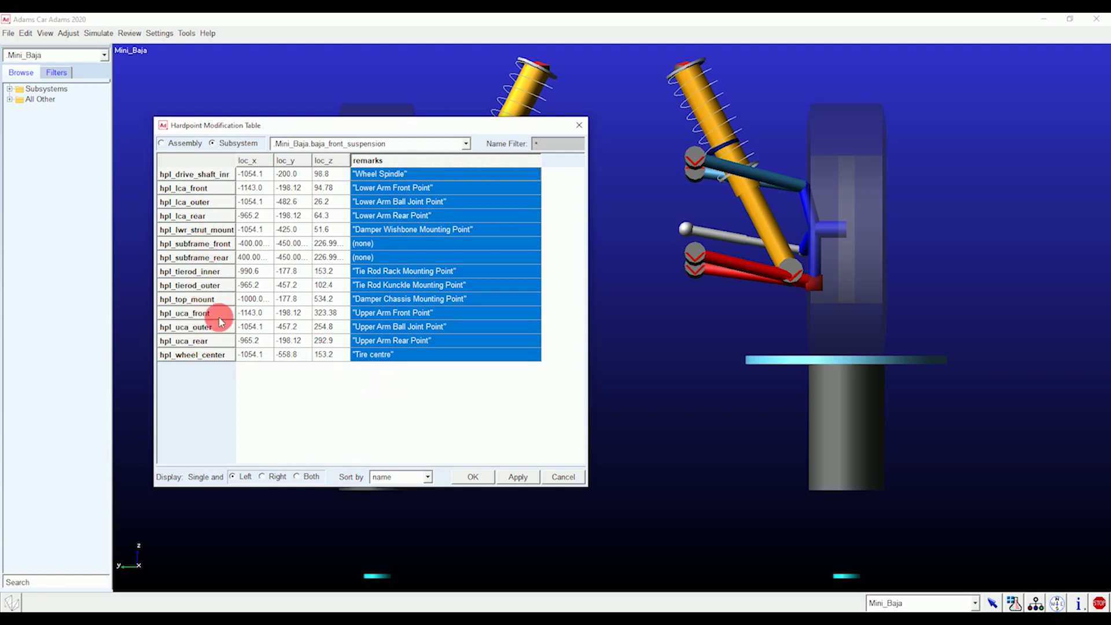
{"action": "left_click", "coordinate": [323, 395]}
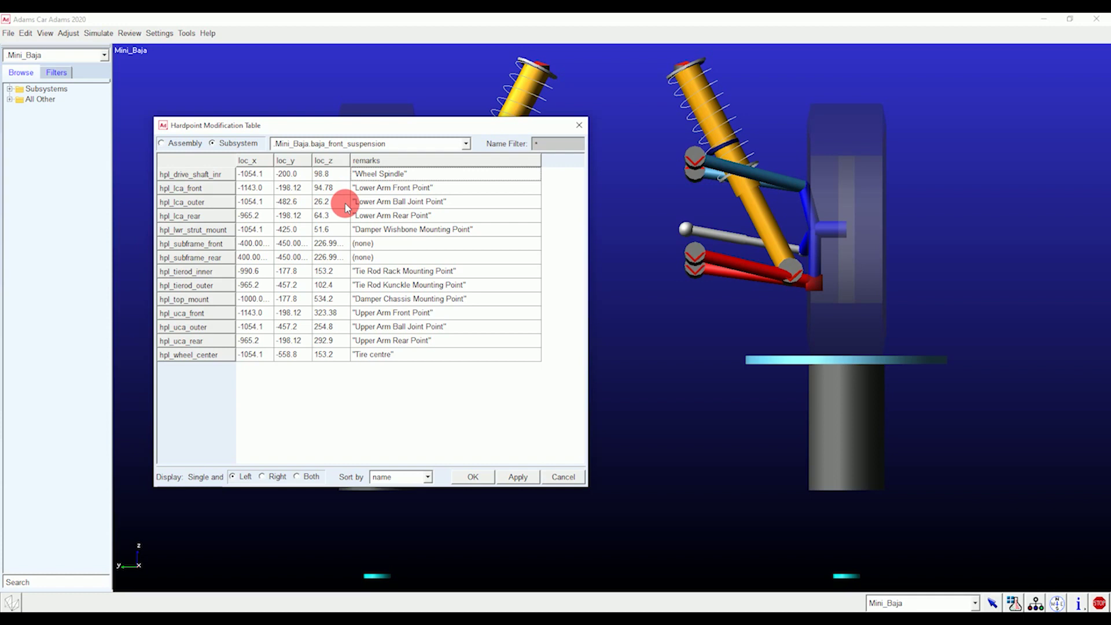
Set the loc_z value of the Wheel Spindle hardpoint, hpl_drive_shaft_inr, to 266
{"action": "left_click", "coordinate": [337, 177]}
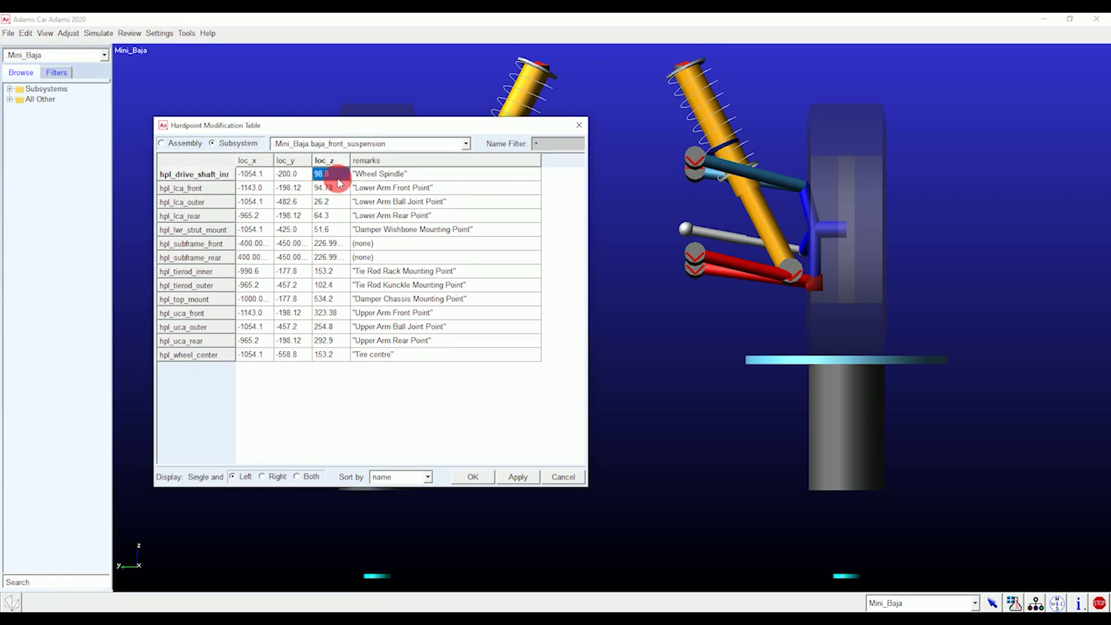
{"action": "left_click", "coordinate": [340, 183]}
{"action": "type", "text": "266"}
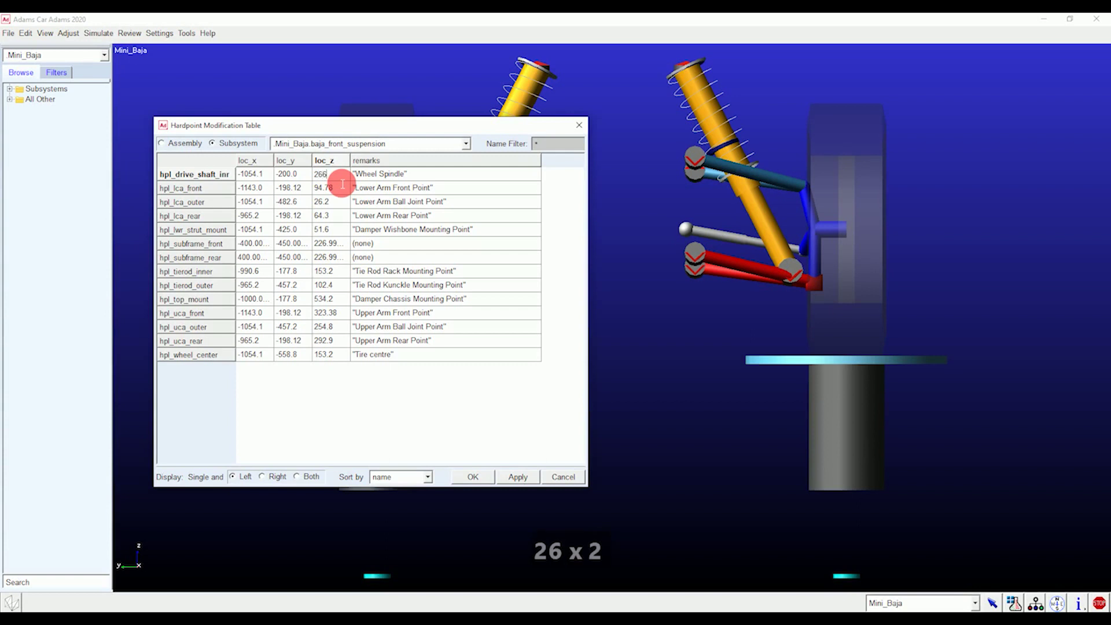
{"action": "left_click", "coordinate": [328, 191]}
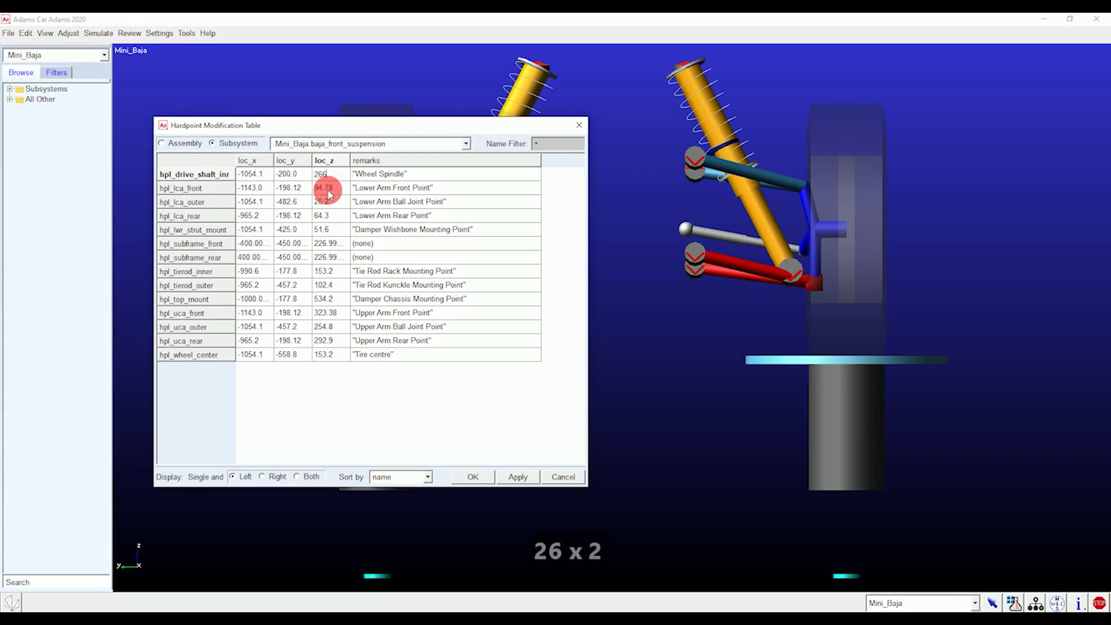
Set the loc_z values of the lower arm hardpoints: hpl_lca_front to 400, hpl_lca_outer to 180 and hpl_lca_rear to 350
{"action": "left_click", "coordinate": [333, 195]}
{"action": "type", "text": "4"}
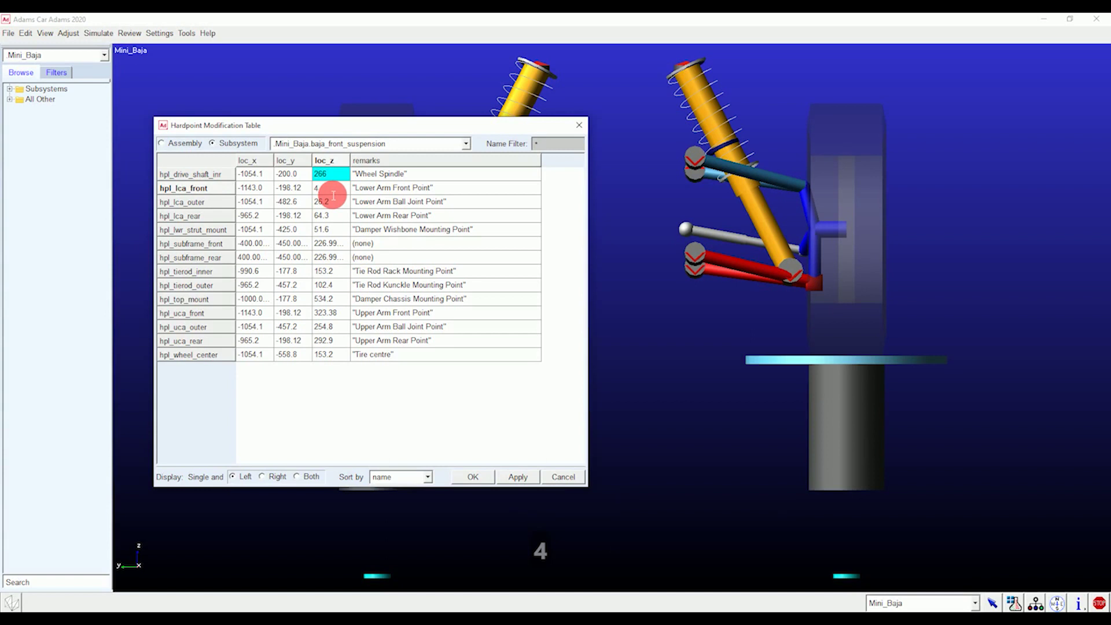
{"action": "type", "text": "00"}
{"action": "left_click", "coordinate": [332, 202]}
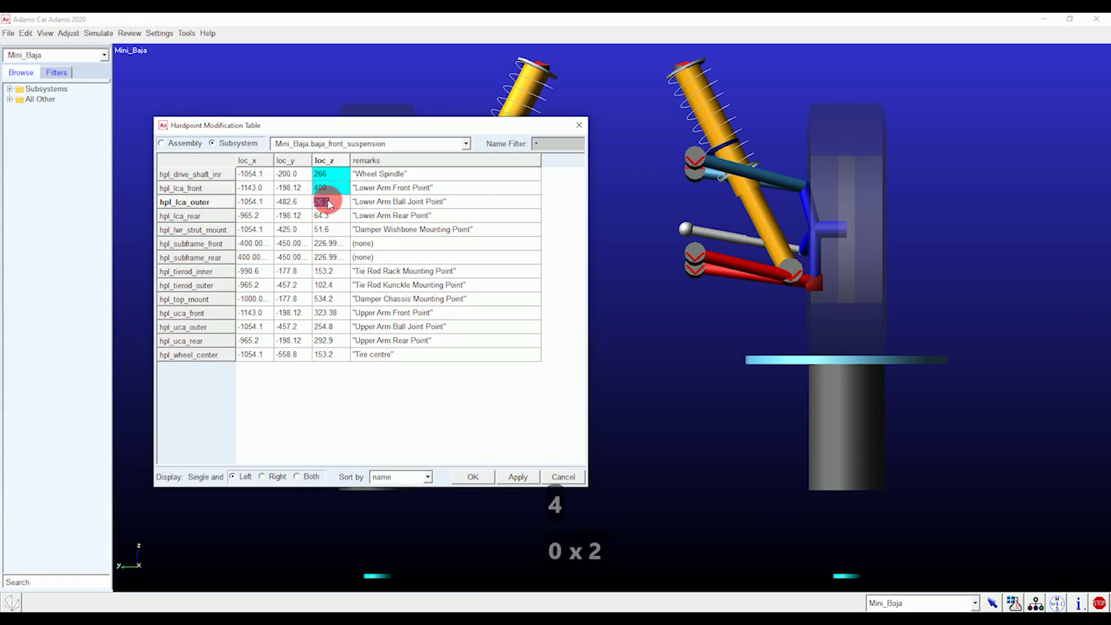
{"action": "type", "text": "18"}
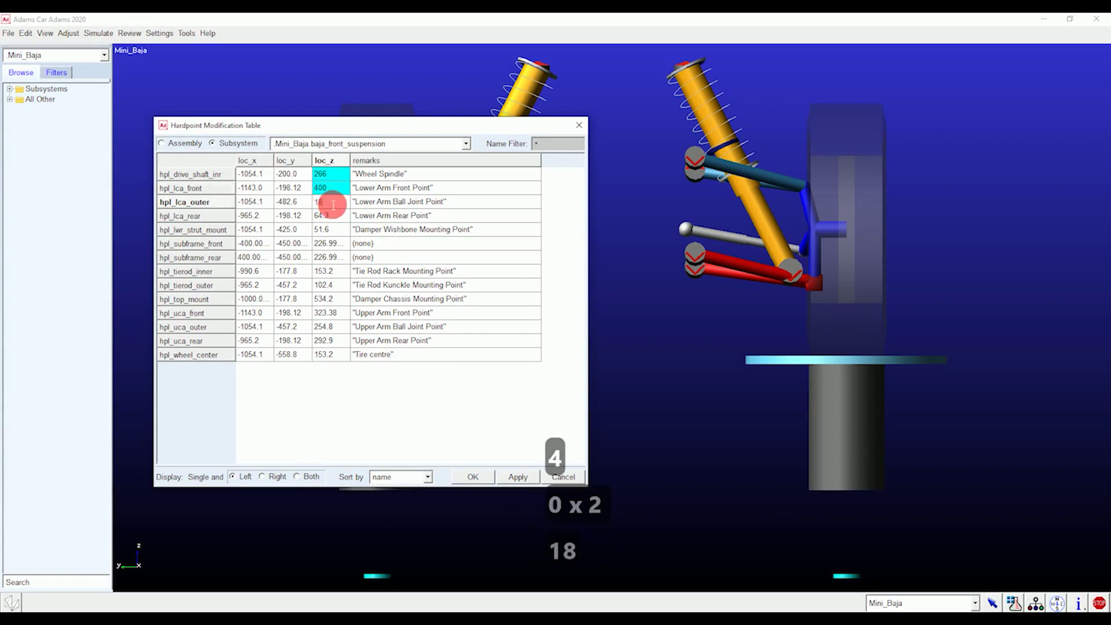
{"action": "type", "text": "0"}
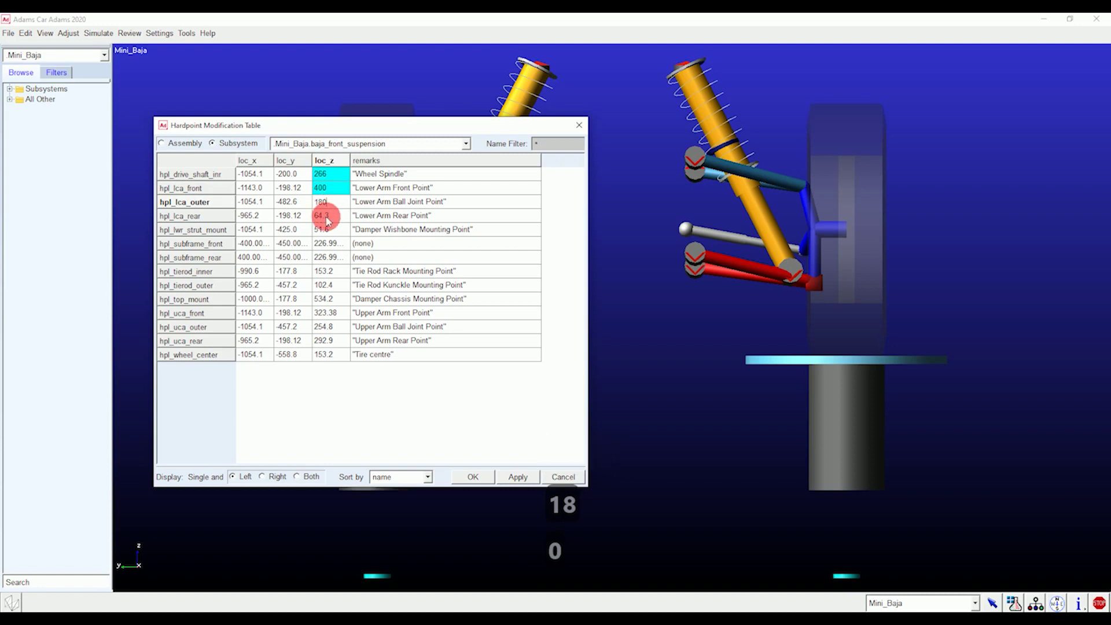
{"action": "left_click", "coordinate": [327, 220]}
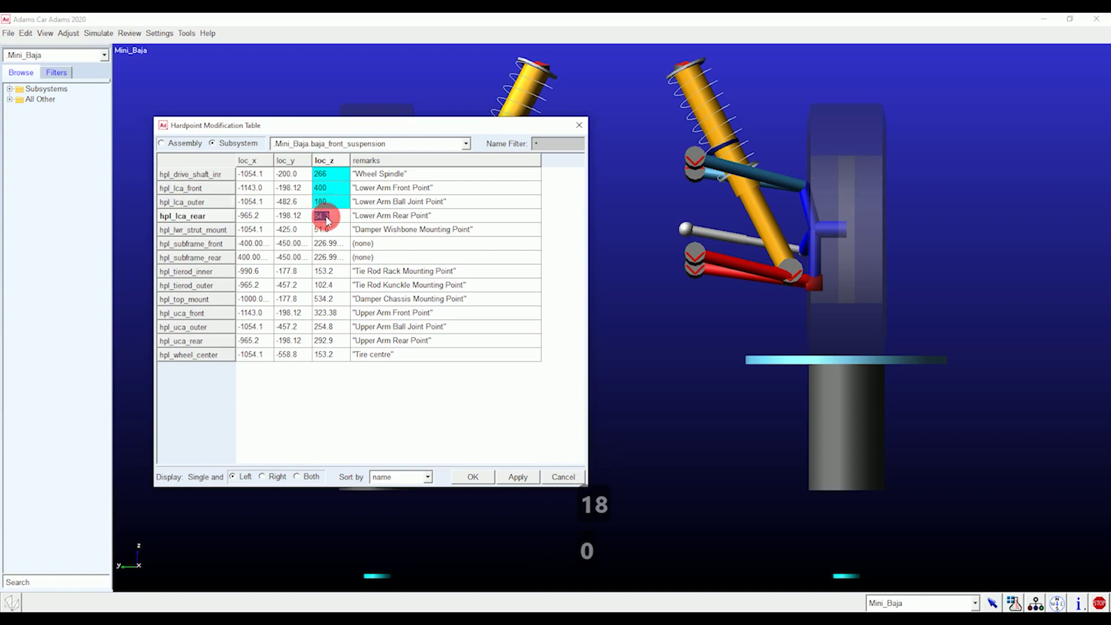
{"action": "type", "text": "350"}
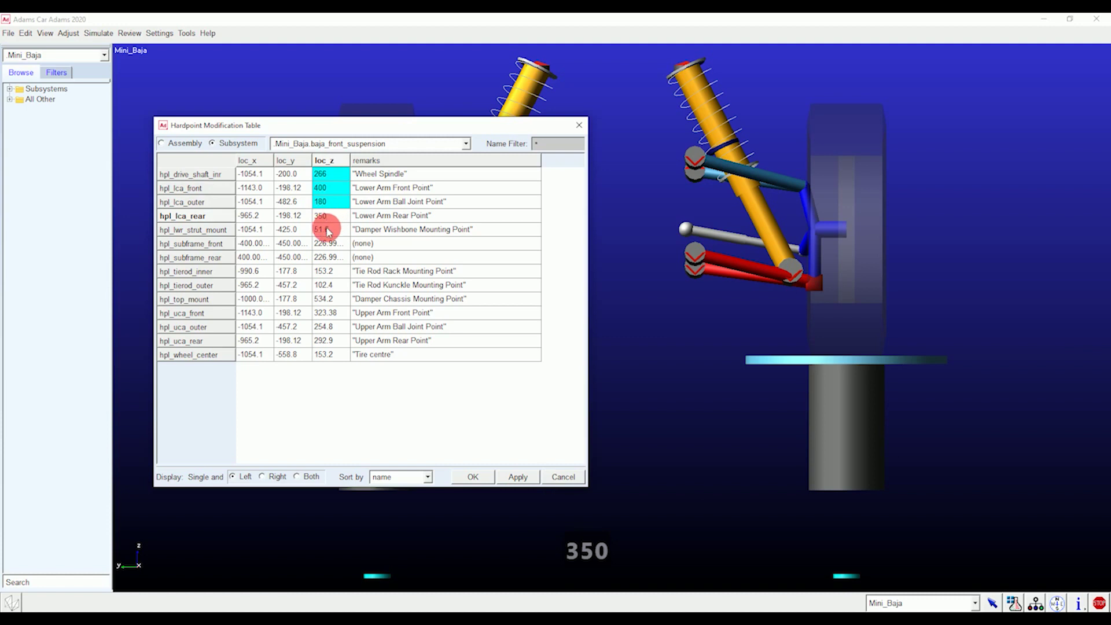
Set loc_z to 250 for hpl_lwr_strut_mount and to 500 for both hpl_subframe_front and hpl_subframe_rear
{"action": "left_click", "coordinate": [328, 230]}
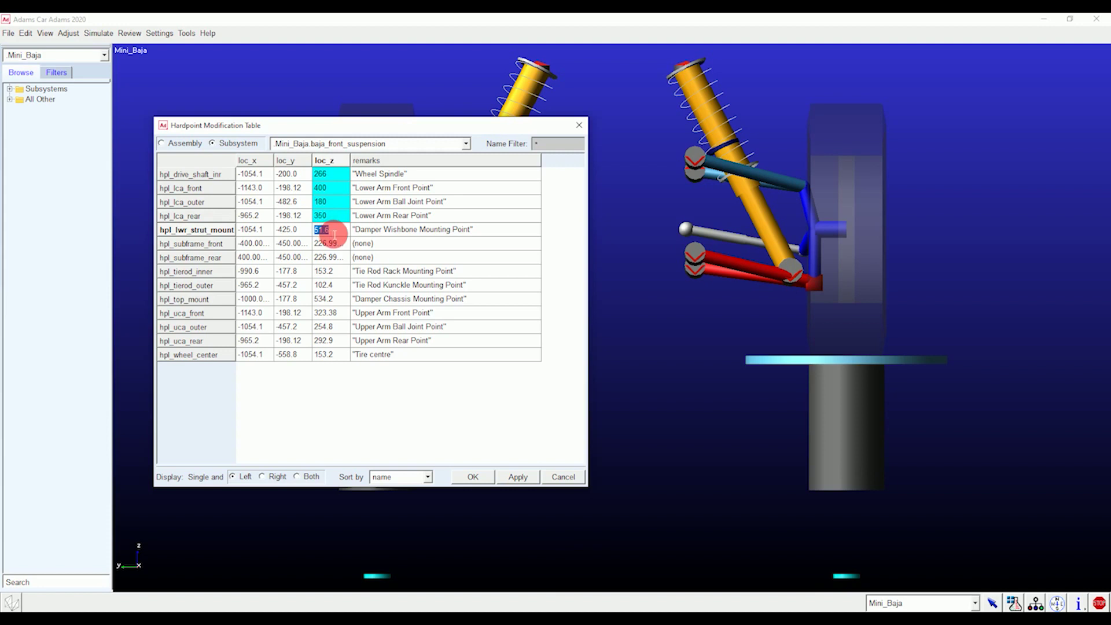
{"action": "type", "text": "250"}
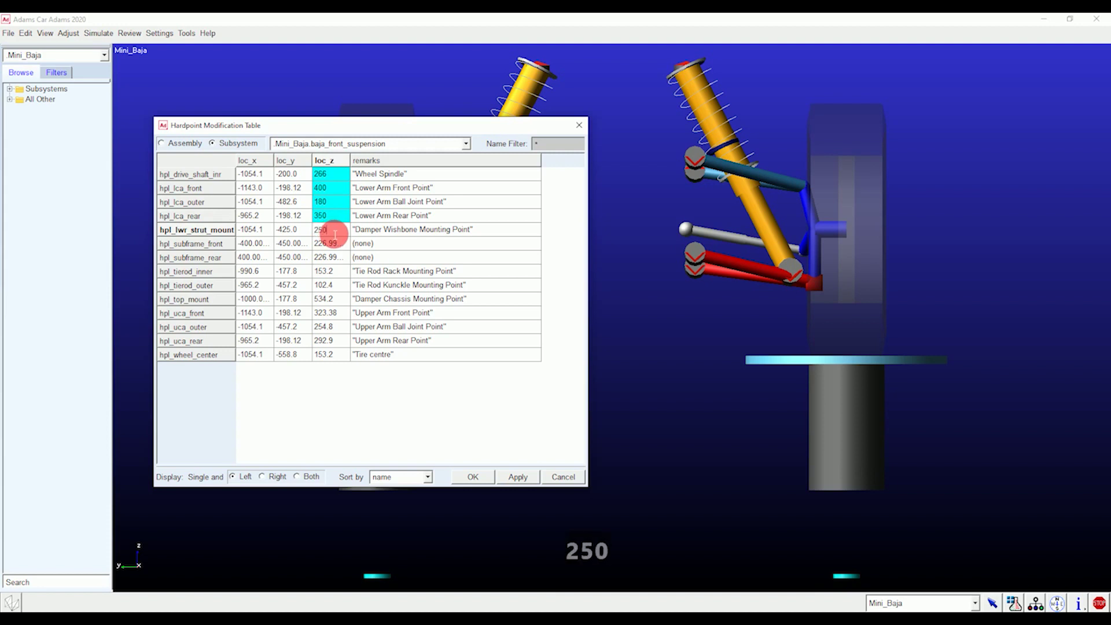
{"action": "left_click", "coordinate": [335, 244]}
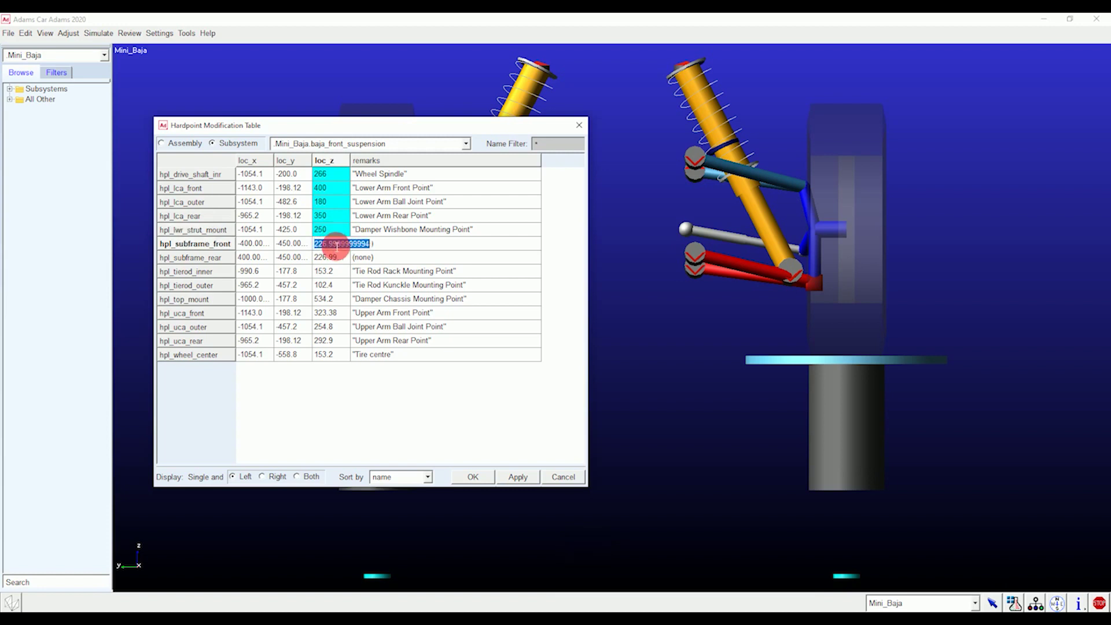
{"action": "type", "text": "500"}
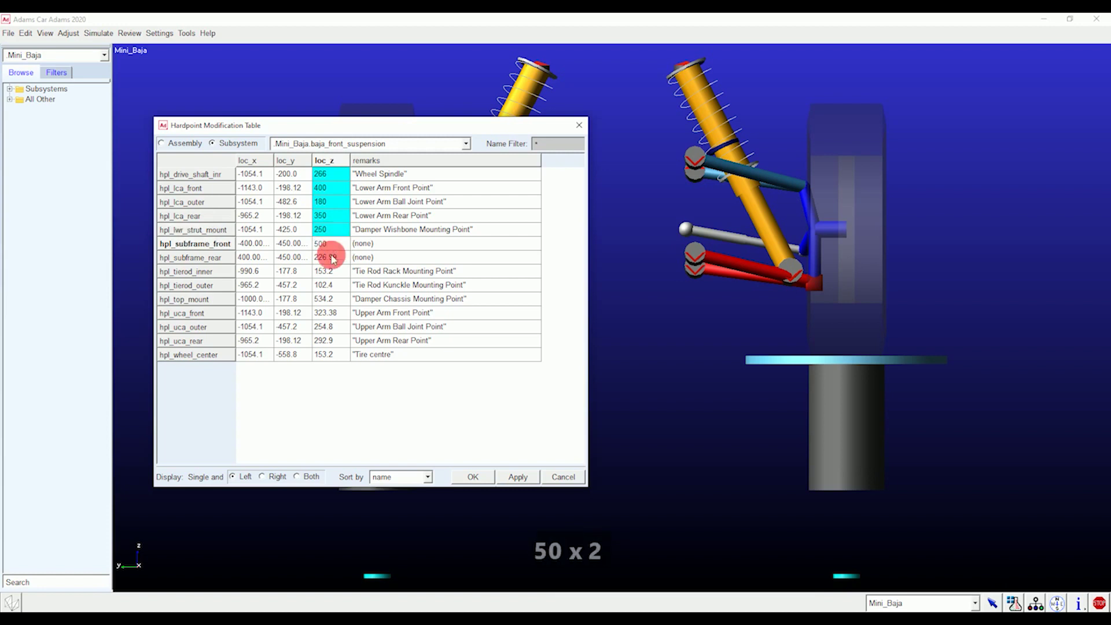
{"action": "left_click", "coordinate": [338, 260]}
{"action": "type", "text": "500"}
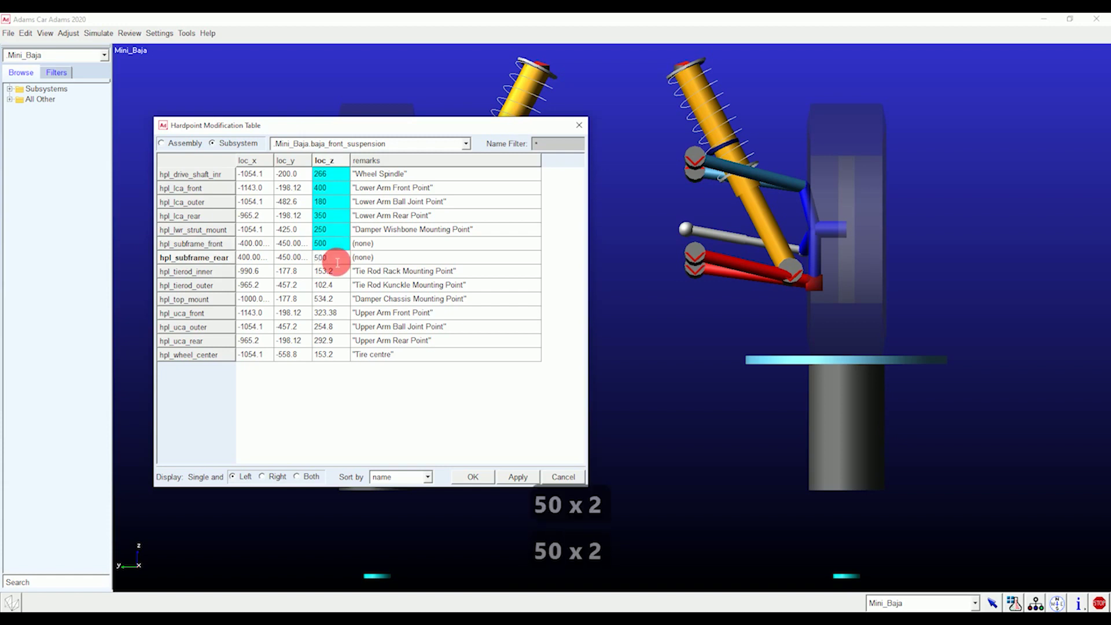
Set the loc_z values of hpl_tierod_inner to 385, hpl_tierod_outer to 266 and hpl_top_mount to 550
{"action": "left_click", "coordinate": [338, 272]}
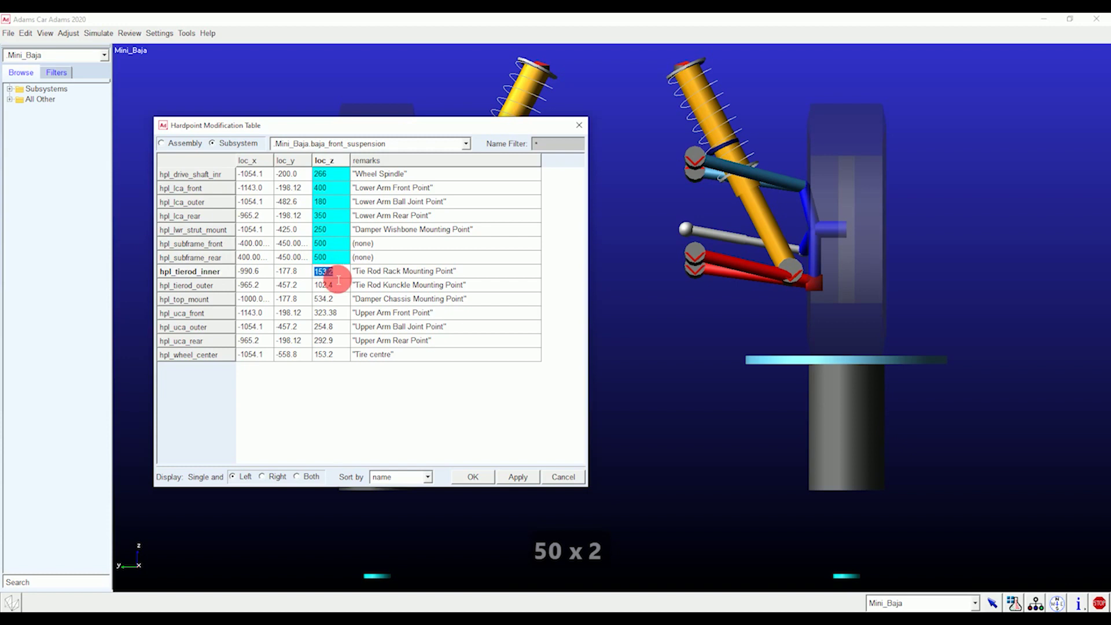
{"action": "type", "text": "385"}
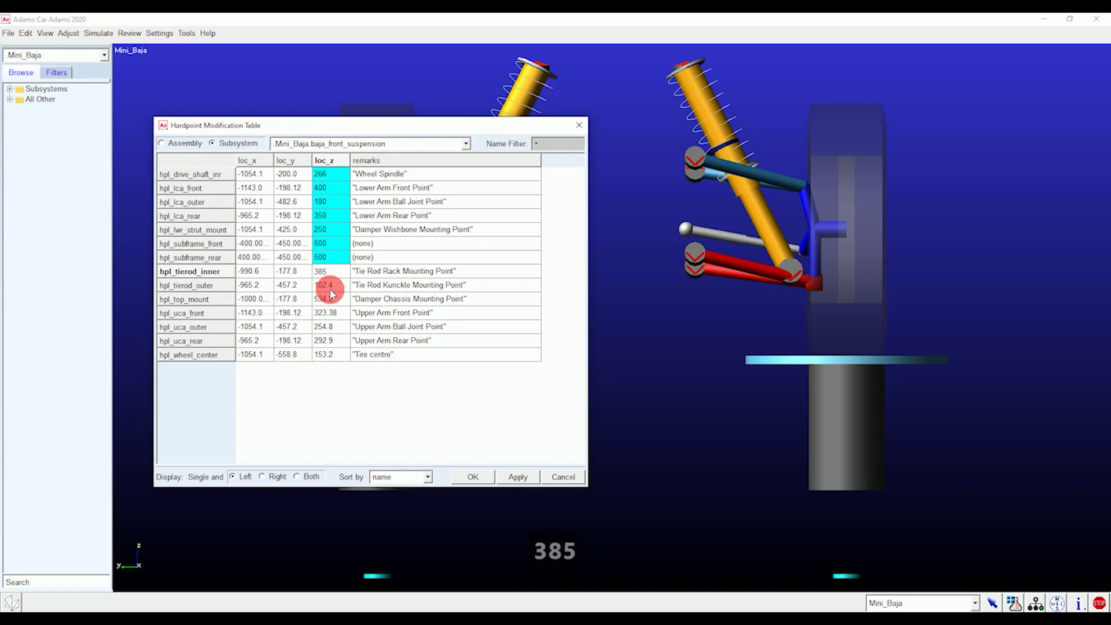
{"action": "left_click", "coordinate": [331, 286]}
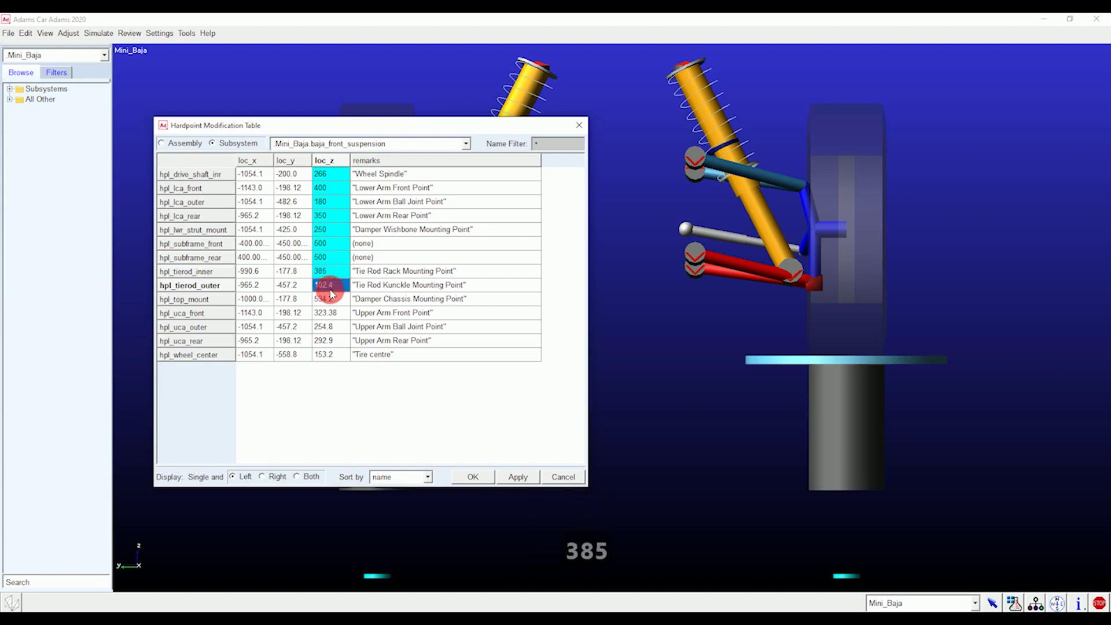
{"action": "type", "text": "266"}
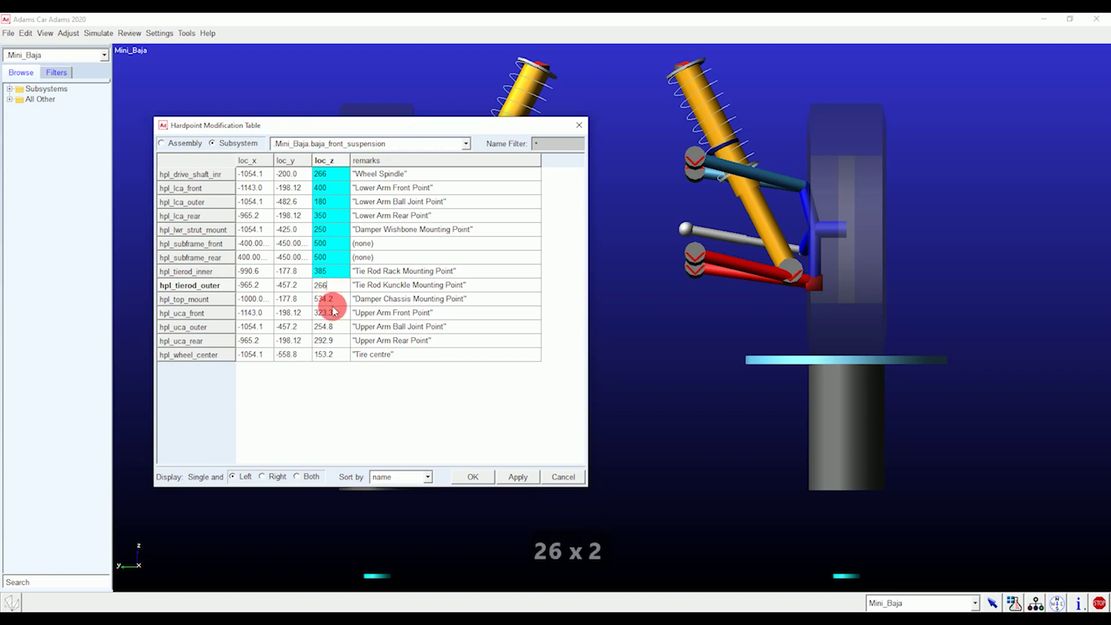
{"action": "left_click", "coordinate": [334, 298]}
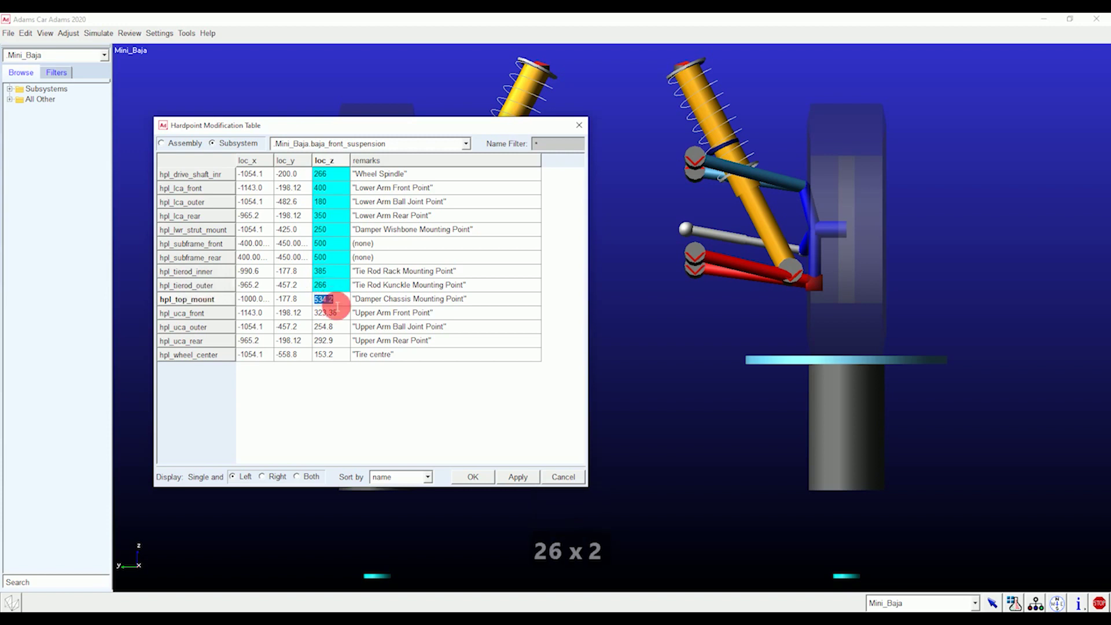
{"action": "type", "text": "650"}
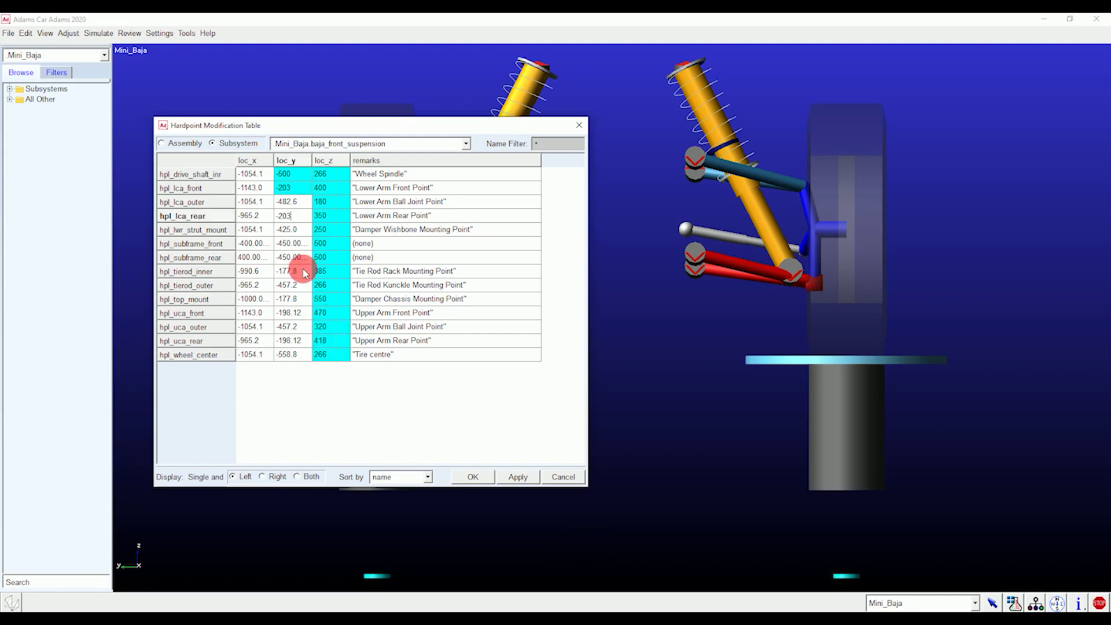
Set the loc_y value of the Tie Rod Rack Mounting Point, hpl_tierod_inner, to -203
{"action": "left_click", "coordinate": [305, 272]}
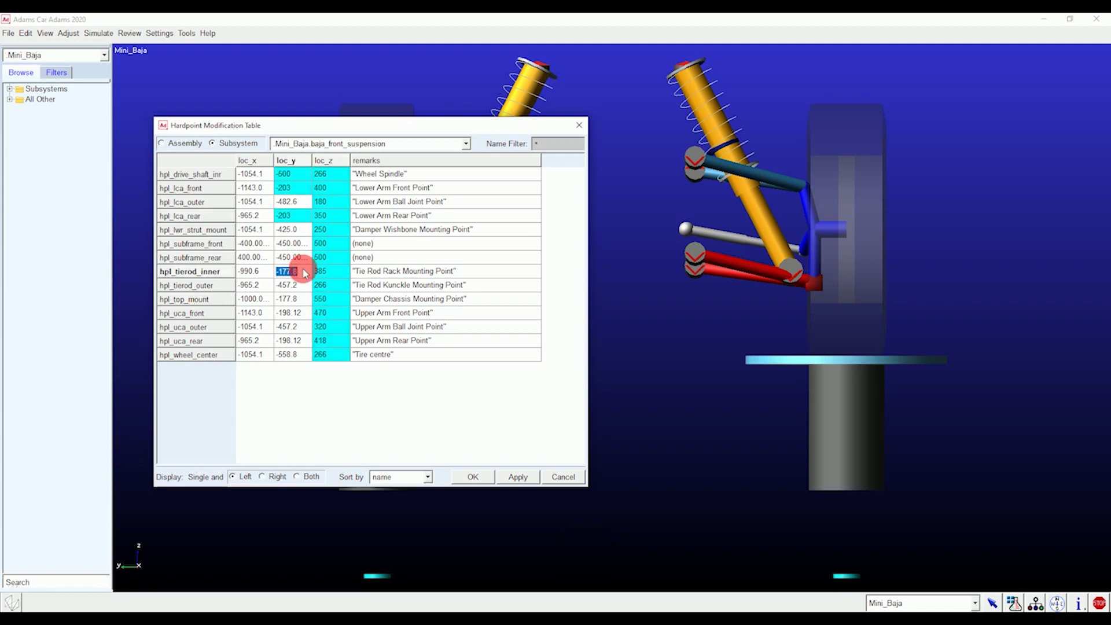
{"action": "key", "text": "BackSpace"}
{"action": "key", "text": "BackSpace"}
{"action": "key", "text": "BackSpace"}
{"action": "key", "text": "BackSpace"}
{"action": "key", "text": "BackSpace"}
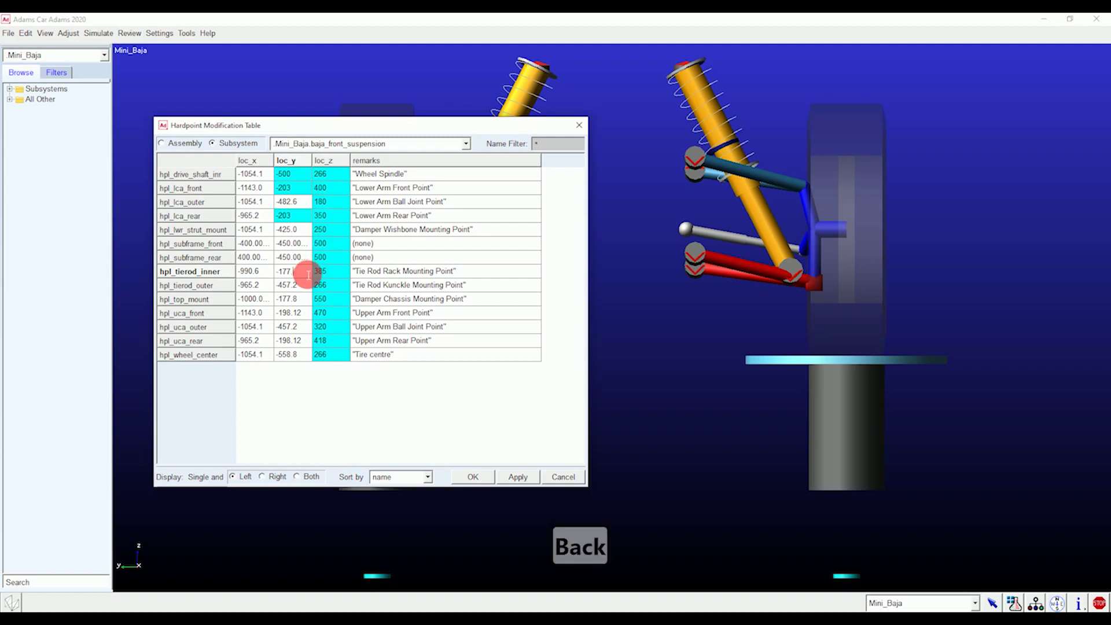
{"action": "type", "text": "20"}
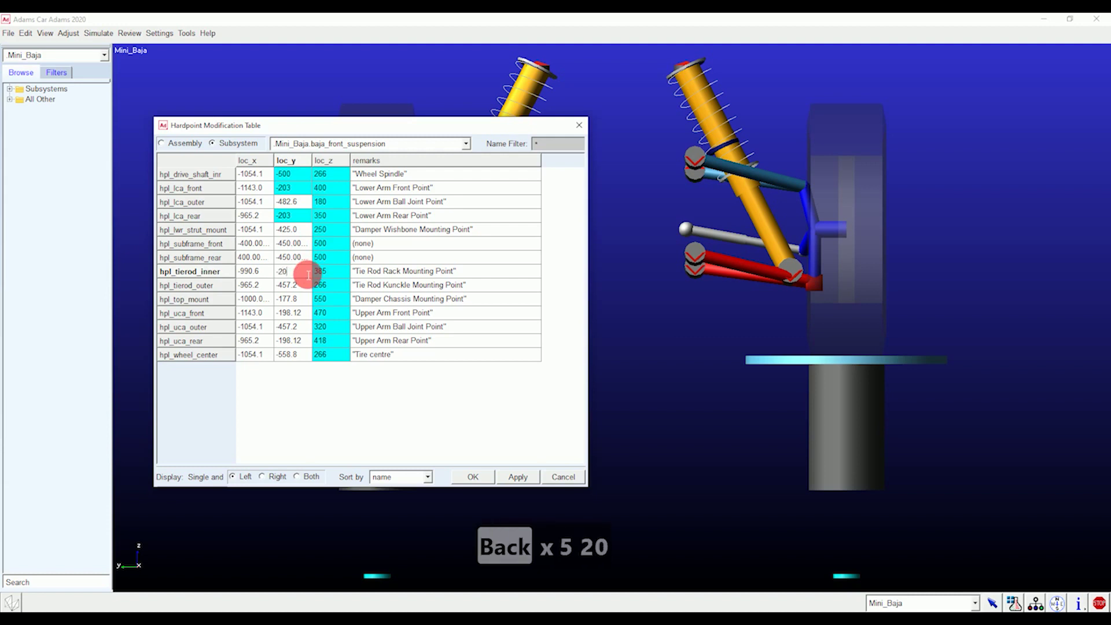
{"action": "type", "text": "3"}
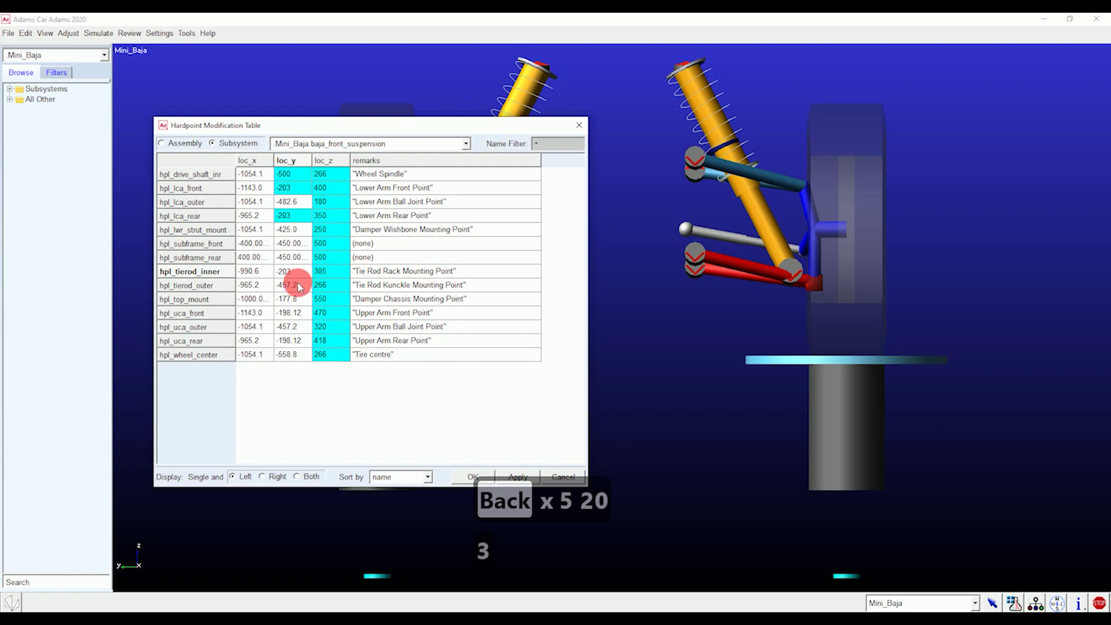
Set the loc_y value of the Damper Chassis Mounting Point, hpl_top_mount, to -203
{"action": "left_click", "coordinate": [300, 286]}
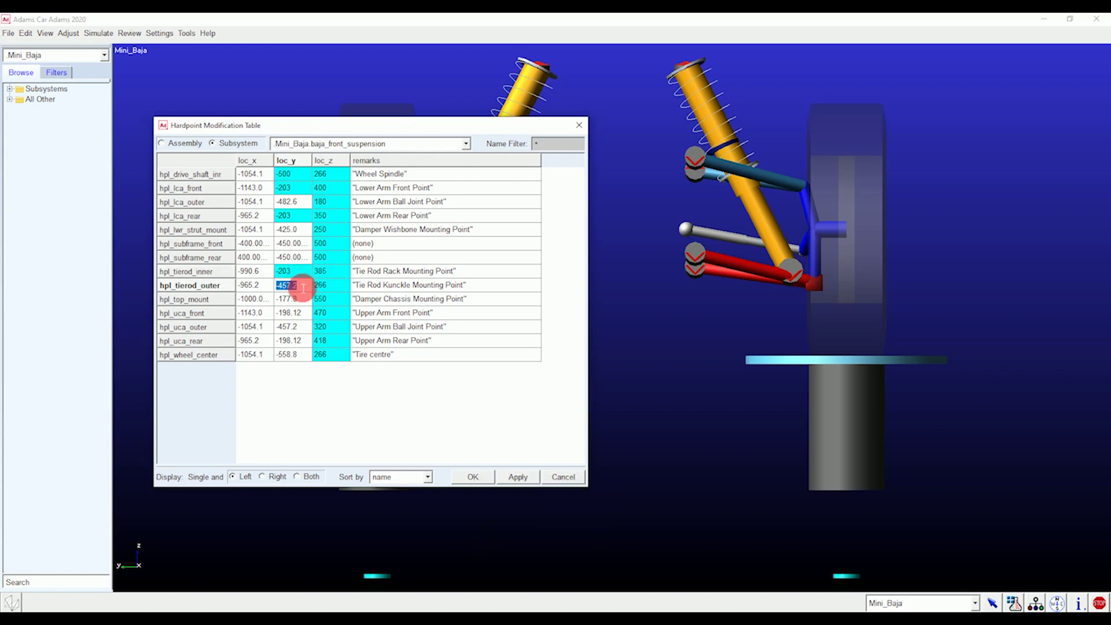
{"action": "left_click", "coordinate": [301, 301]}
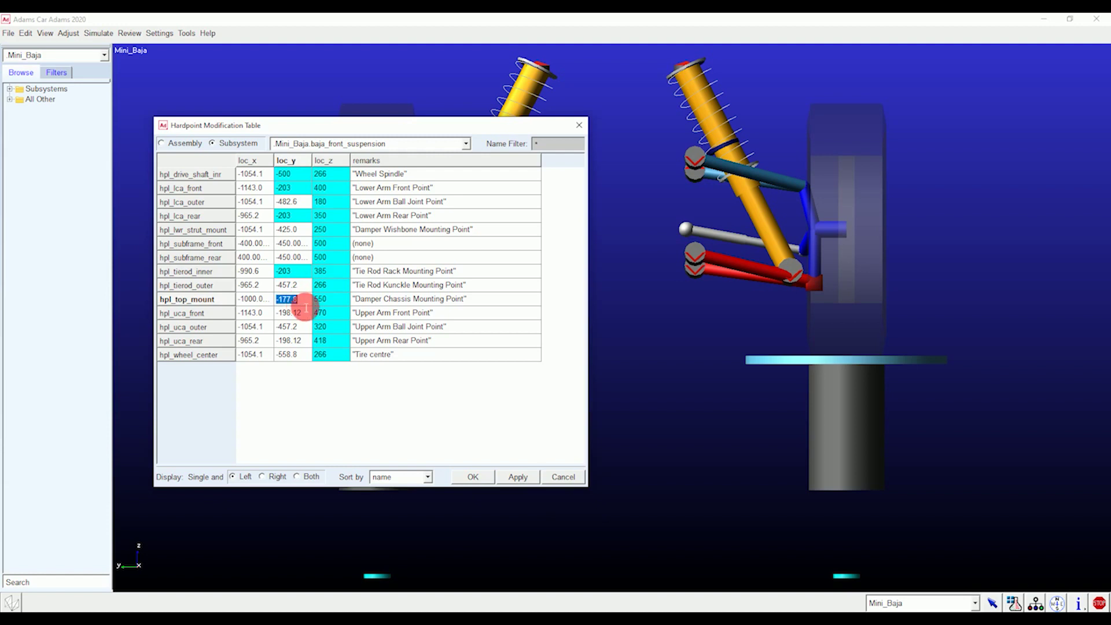
{"action": "key", "text": "BackSpace"}
{"action": "key", "text": "BackSpace"}
{"action": "key", "text": "BackSpace"}
{"action": "key", "text": "BackSpace"}
{"action": "key", "text": "BackSpace"}
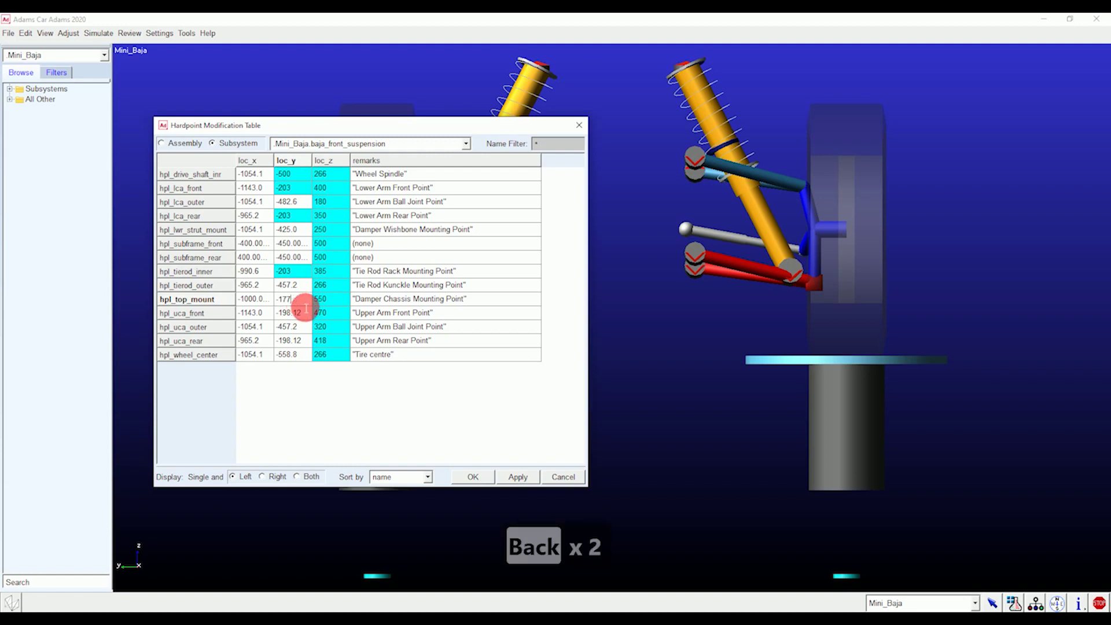
{"action": "type", "text": "20"}
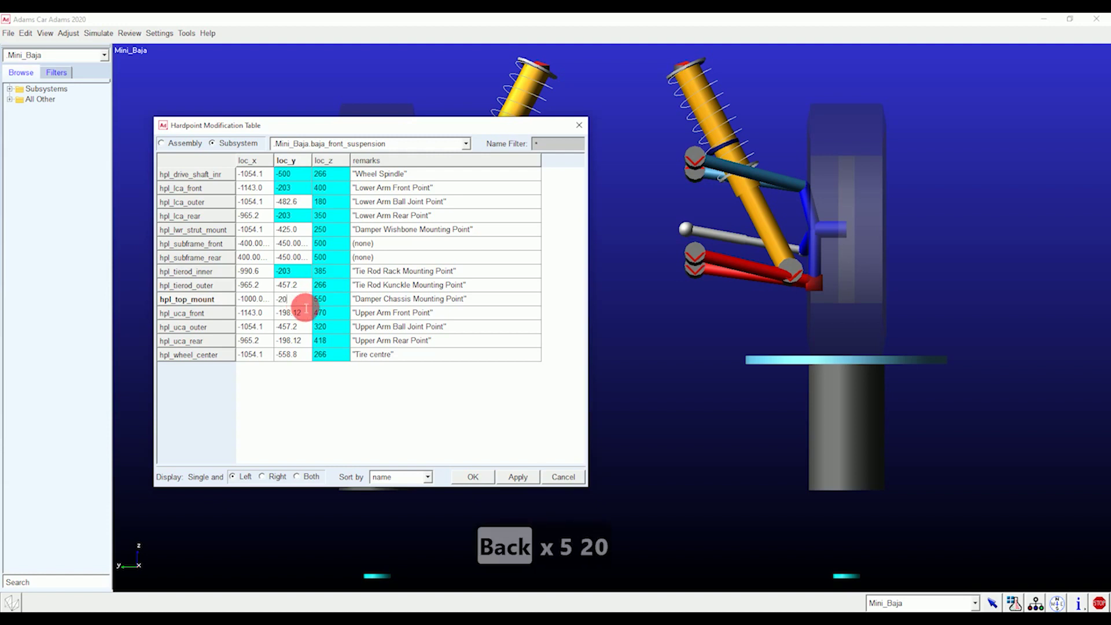
{"action": "type", "text": "3"}
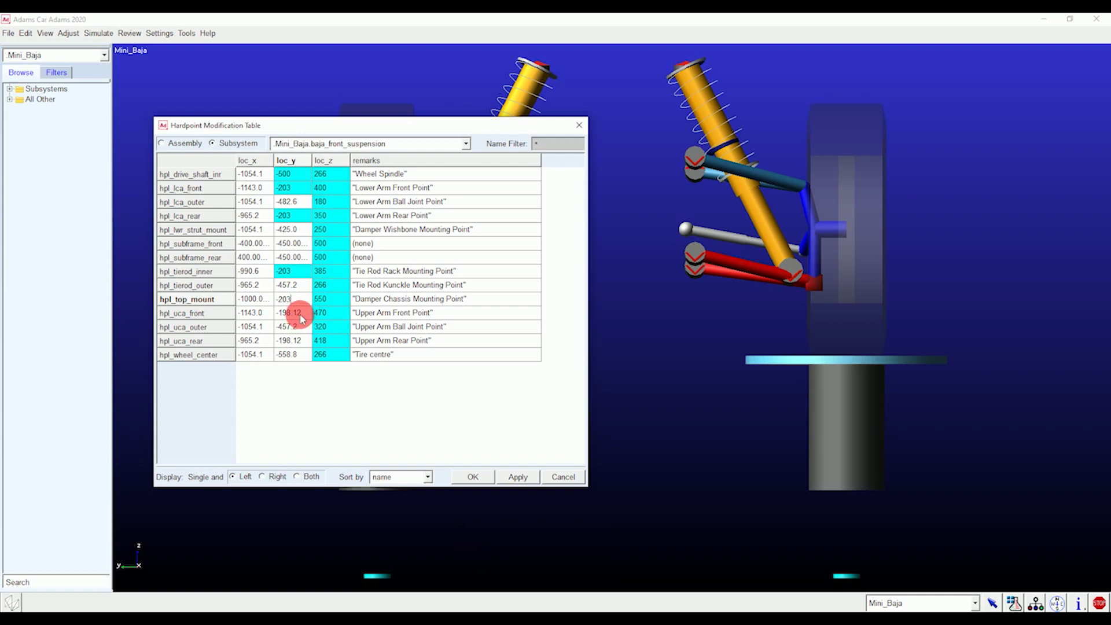
Set the loc_y value of the Upper Arm Front Point, hpl_uca_front, to -203
{"action": "left_click", "coordinate": [301, 314]}
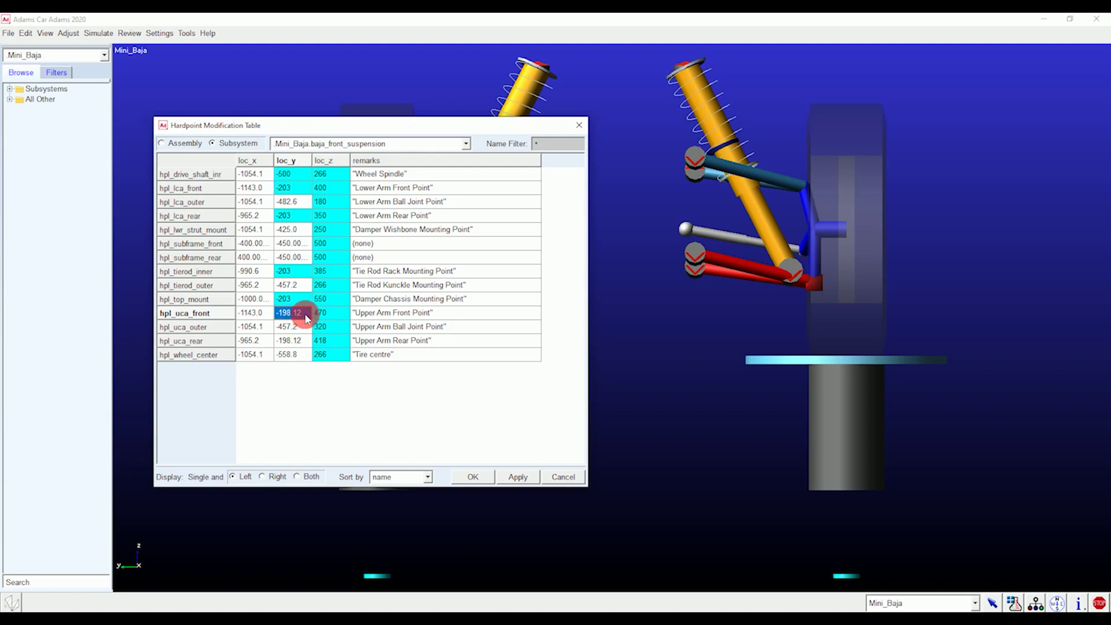
{"action": "left_click", "coordinate": [311, 317]}
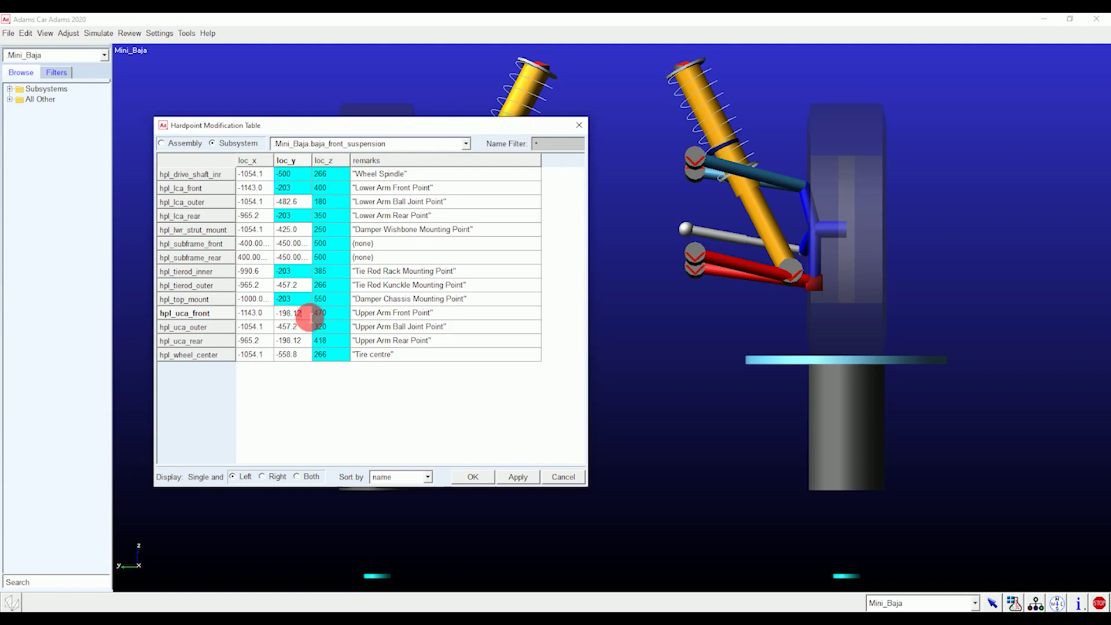
{"action": "key", "text": "BackSpace"}
{"action": "key", "text": "BackSpace"}
{"action": "key", "text": "BackSpace"}
{"action": "key", "text": "BackSpace"}
{"action": "key", "text": "BackSpace"}
{"action": "key", "text": "BackSpace"}
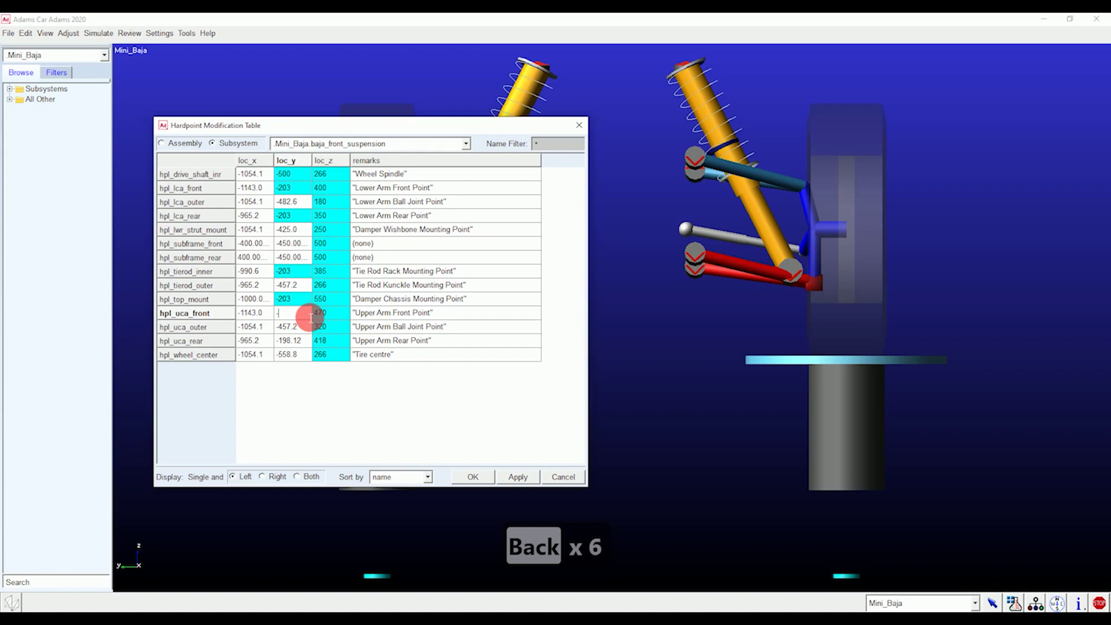
{"action": "type", "text": "203"}
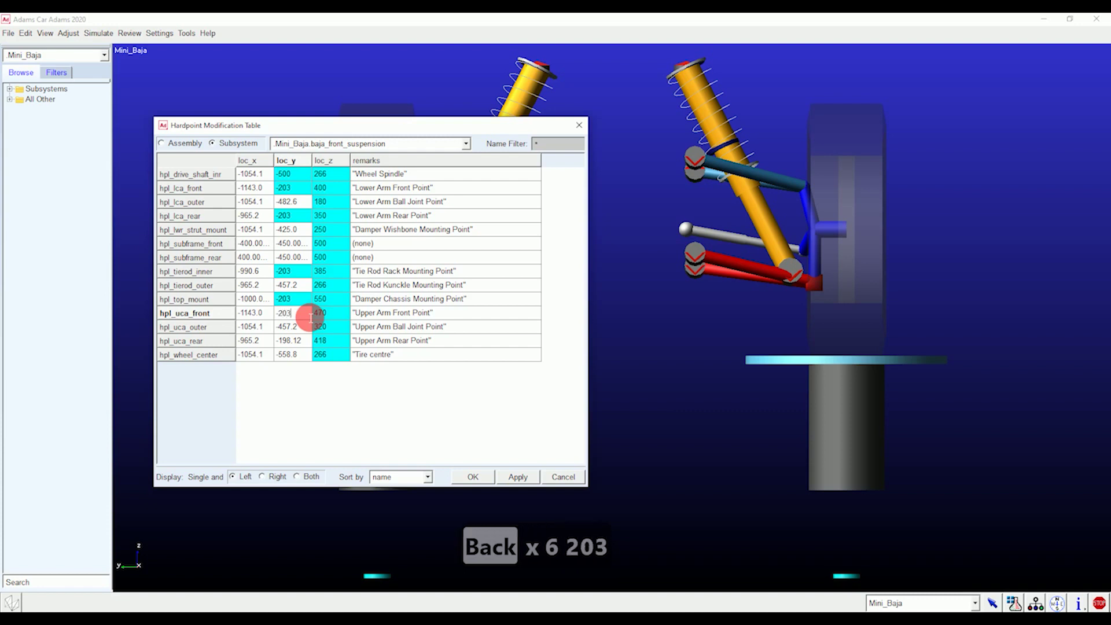
Set the loc_y value of the Upper Arm Rear Point, hpl_uca_rear, to -203
{"action": "left_click", "coordinate": [298, 330]}
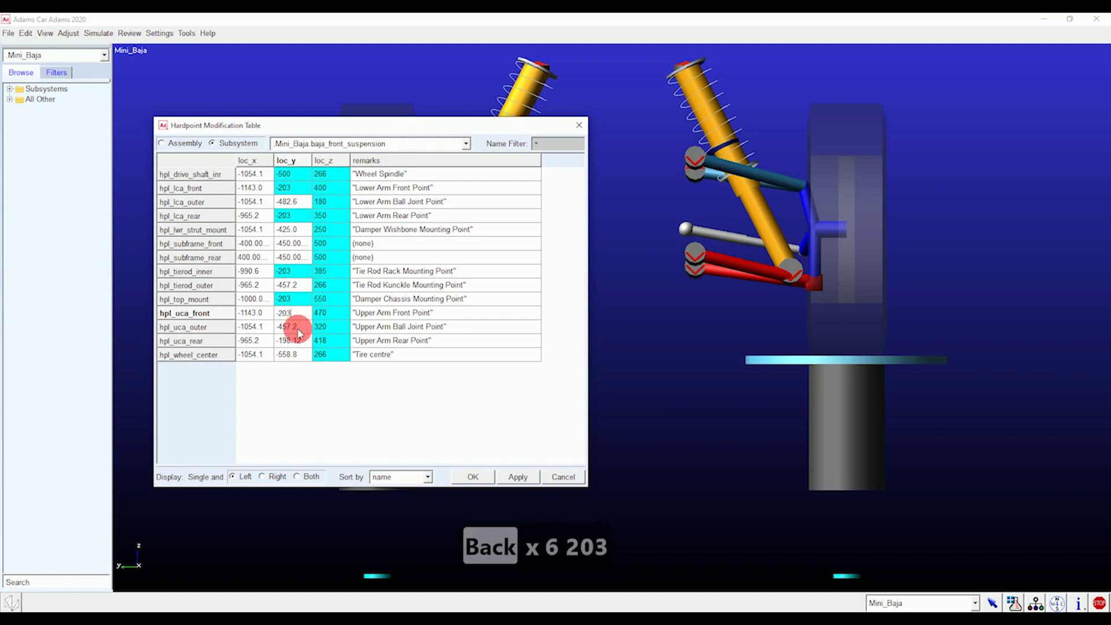
{"action": "double_click", "coordinate": [304, 345]}
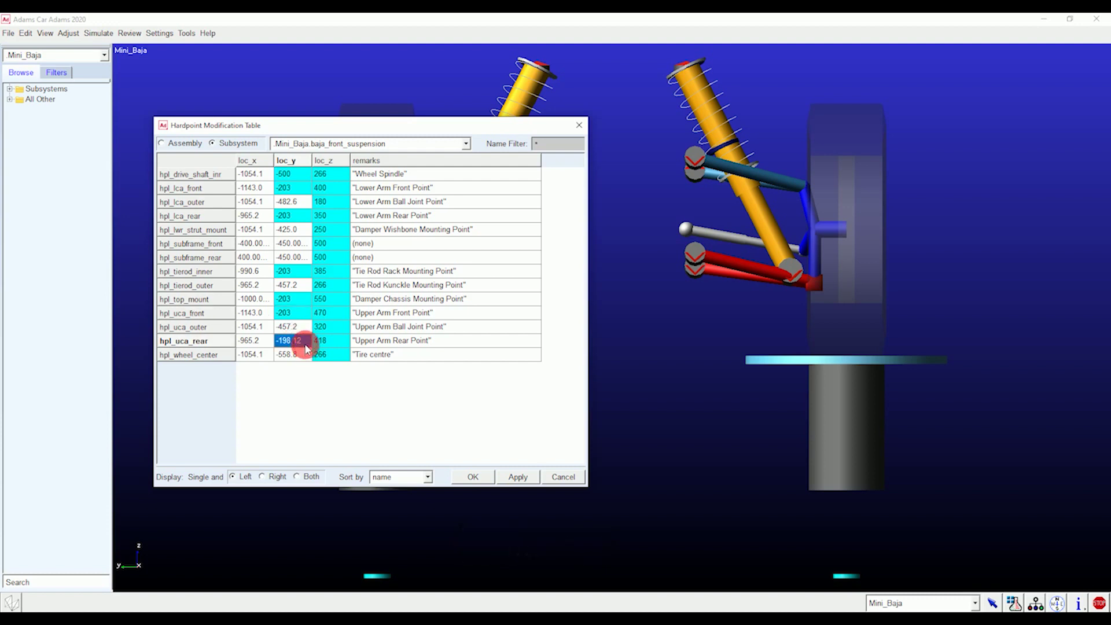
{"action": "left_click", "coordinate": [311, 346]}
{"action": "key", "text": "BackSpace"}
{"action": "key", "text": "BackSpace"}
{"action": "key", "text": "BackSpace"}
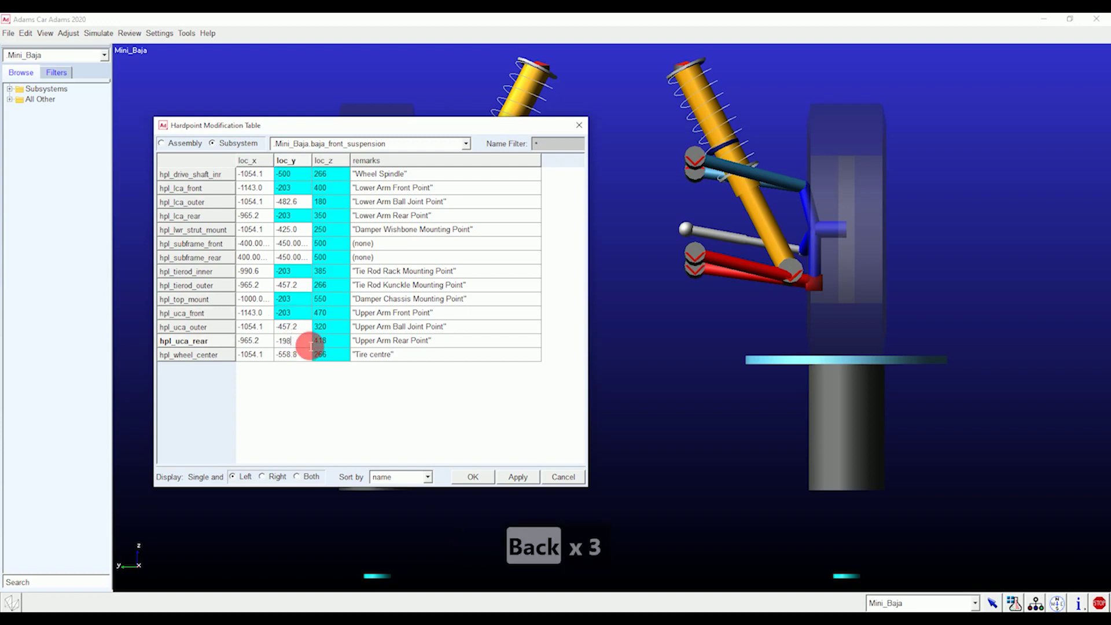
{"action": "key", "text": "BackSpace"}
{"action": "key", "text": "BackSpace"}
{"action": "key", "text": "BackSpace"}
{"action": "type", "text": "20"}
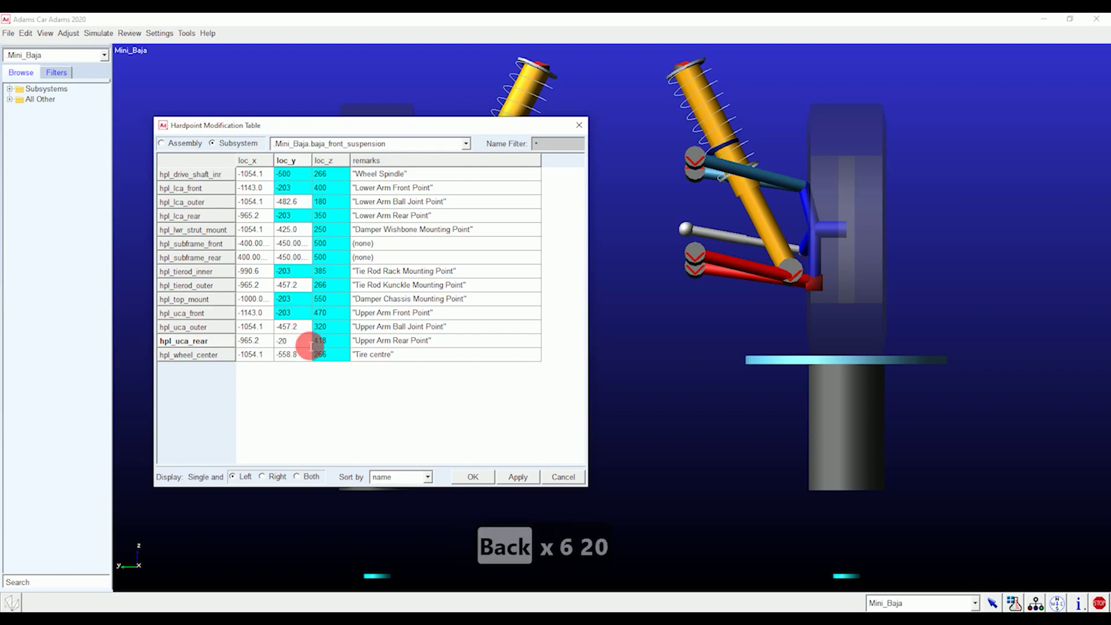
{"action": "type", "text": "3"}
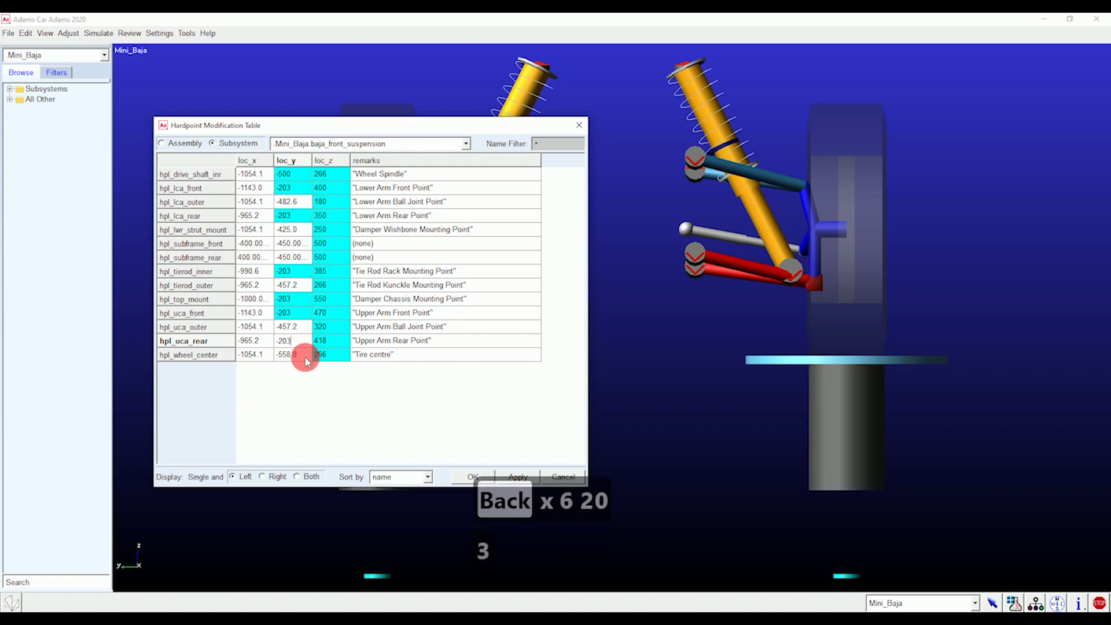
Set the loc_y value of the Tire centre hardpoint, hpl_wheel_center, to -550, apply the hardpoint changes and close the table
{"action": "left_click", "coordinate": [306, 360]}
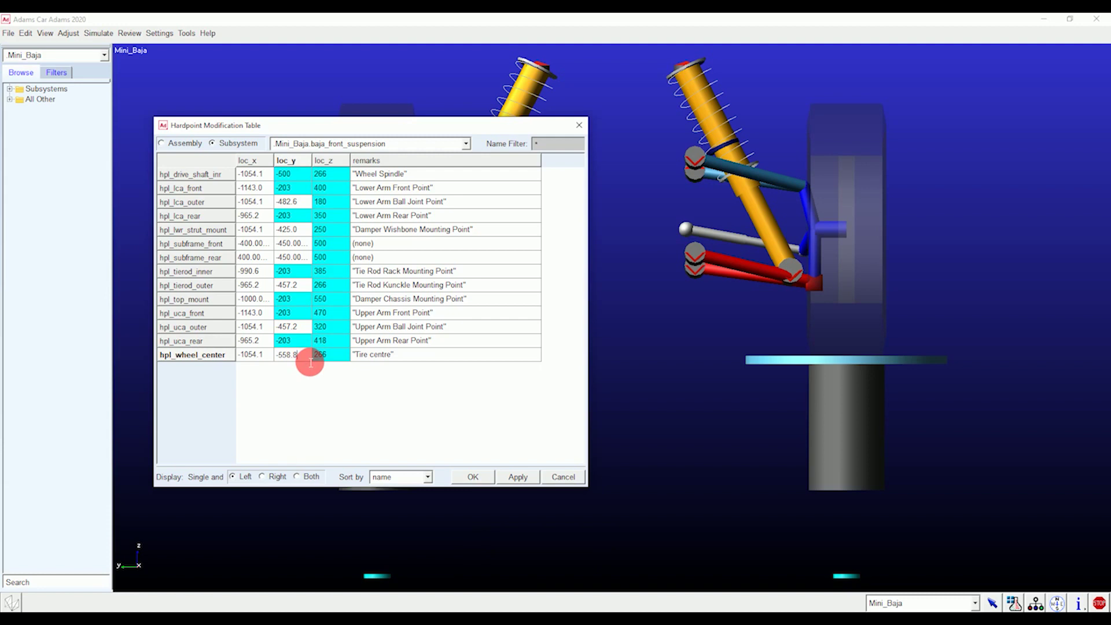
{"action": "key", "text": "BackSpace"}
{"action": "key", "text": "BackSpace"}
{"action": "key", "text": "BackSpace"}
{"action": "type", "text": "0"}
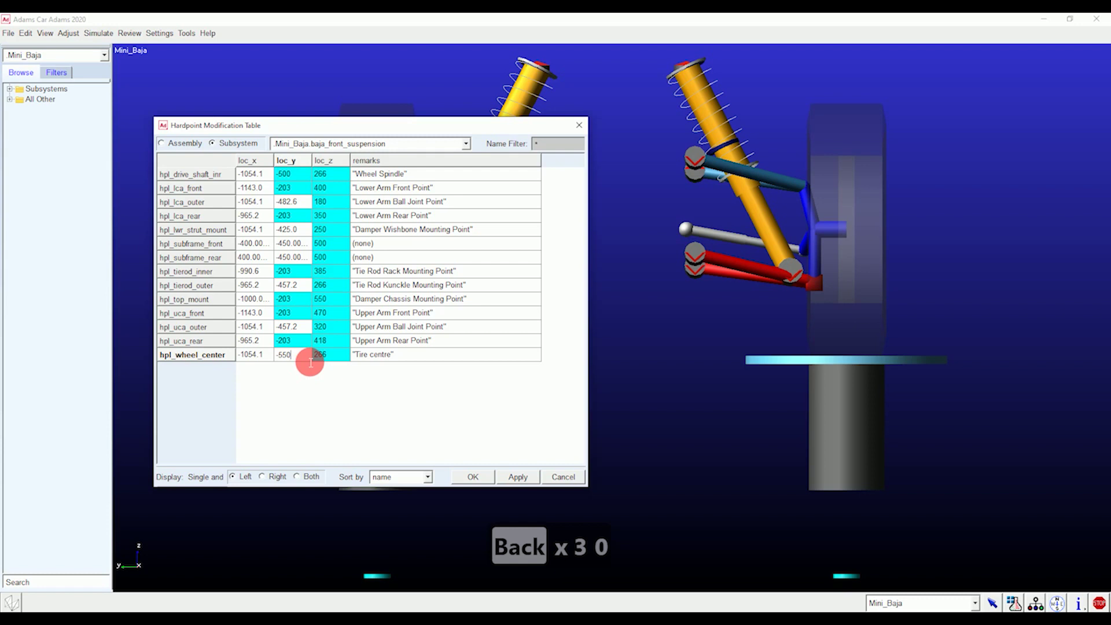
{"action": "left_click", "coordinate": [338, 379]}
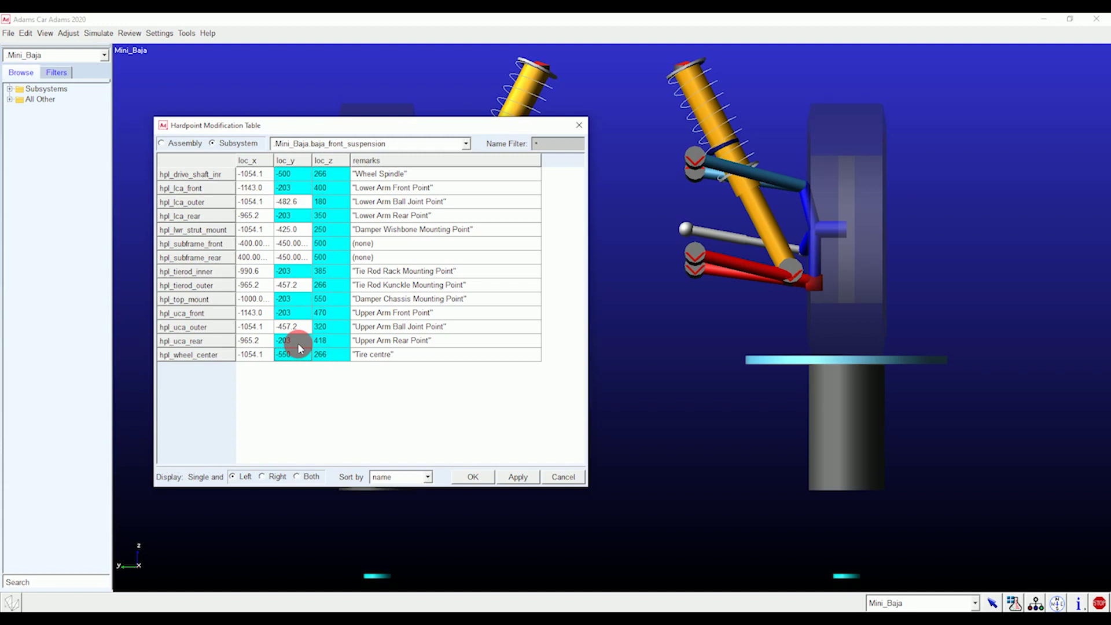
{"action": "left_click", "coordinate": [511, 478]}
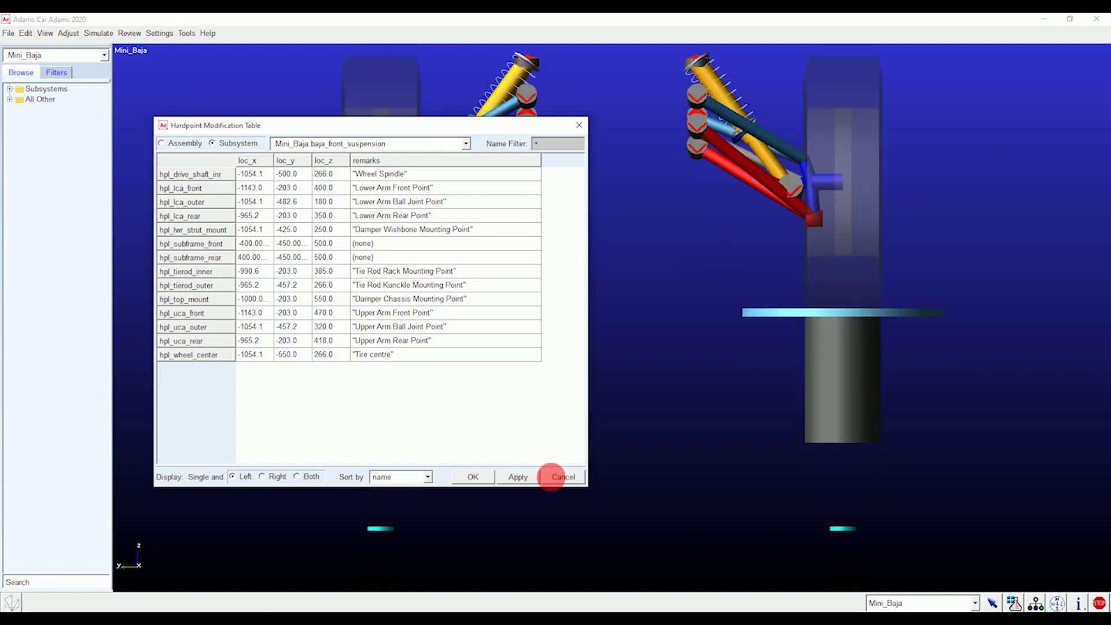
{"action": "left_click", "coordinate": [561, 478]}
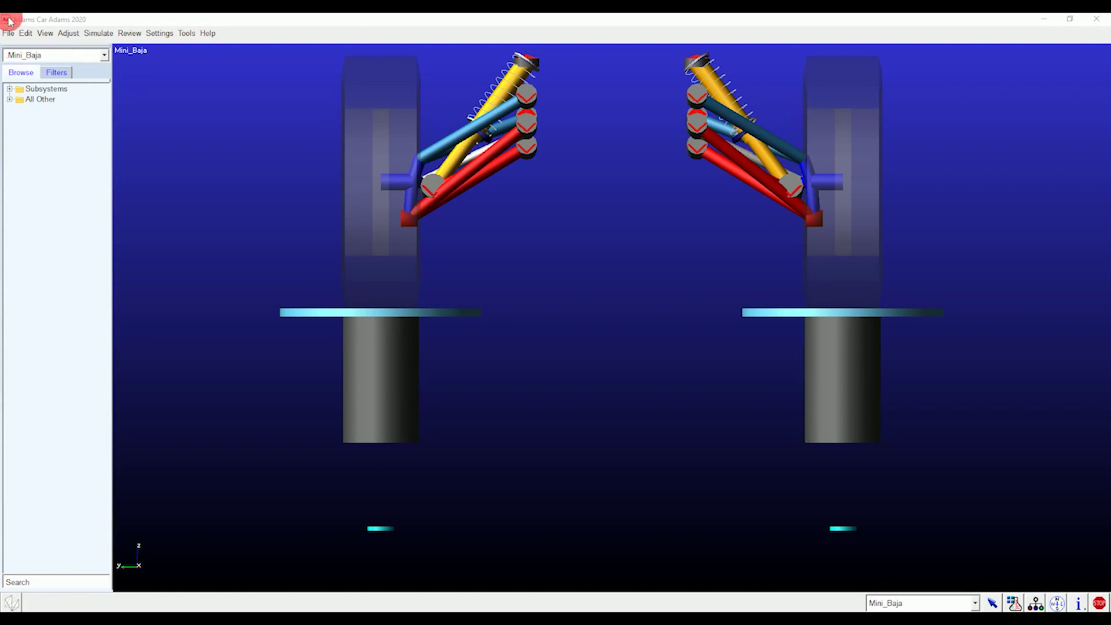
Open the parameter variable table for baja_front_suspension and set the right-side camber angle, pvr_camber_angle, to -2
{"action": "left_click", "coordinate": [68, 33]}
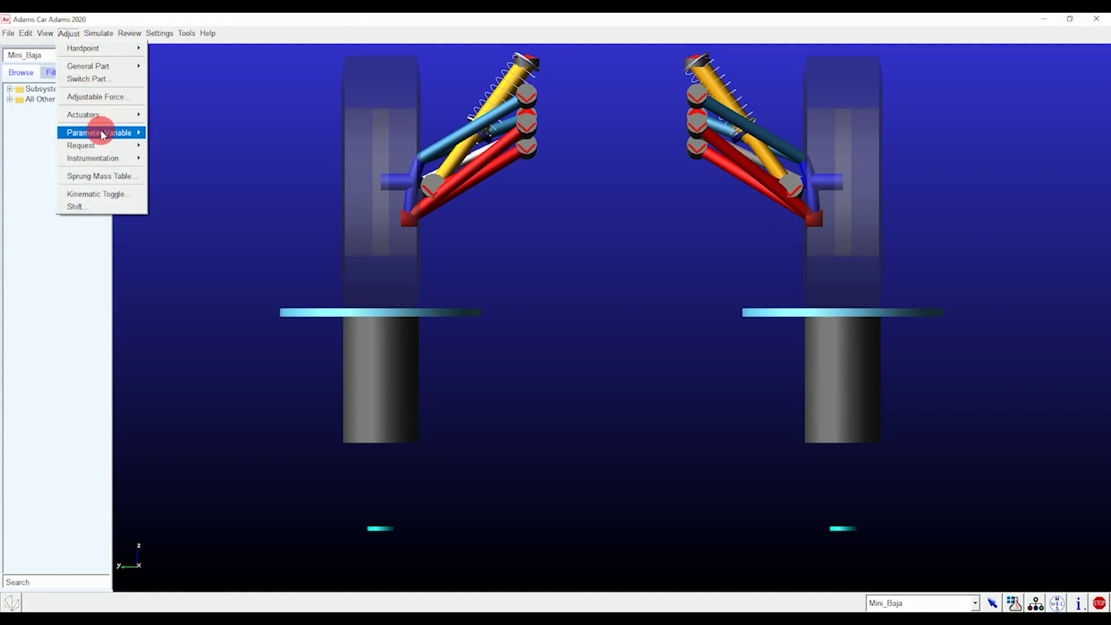
{"action": "mouse_move", "coordinate": [102, 134]}
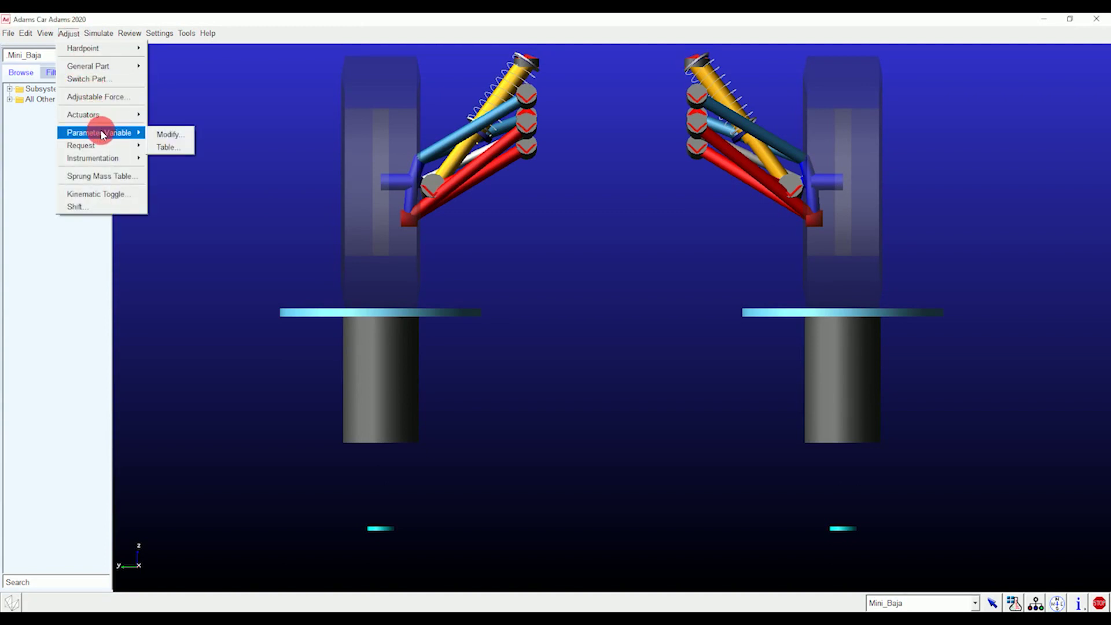
{"action": "left_click", "coordinate": [165, 147]}
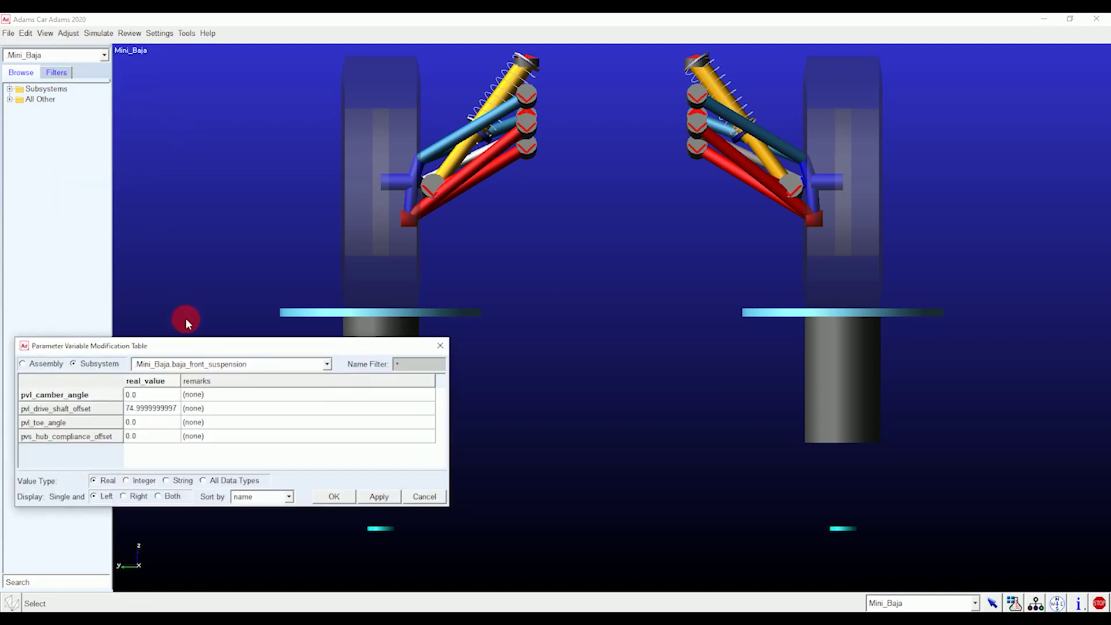
{"action": "left_click_drag", "start_coordinate": [193, 346], "coordinate": [205, 276]}
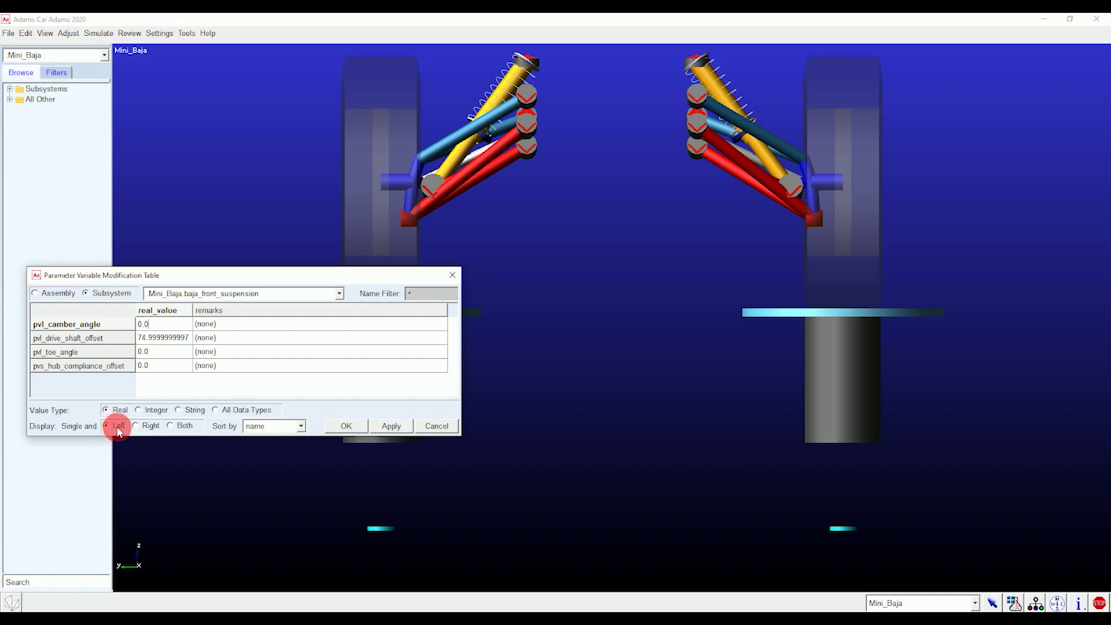
{"action": "left_click", "coordinate": [141, 429]}
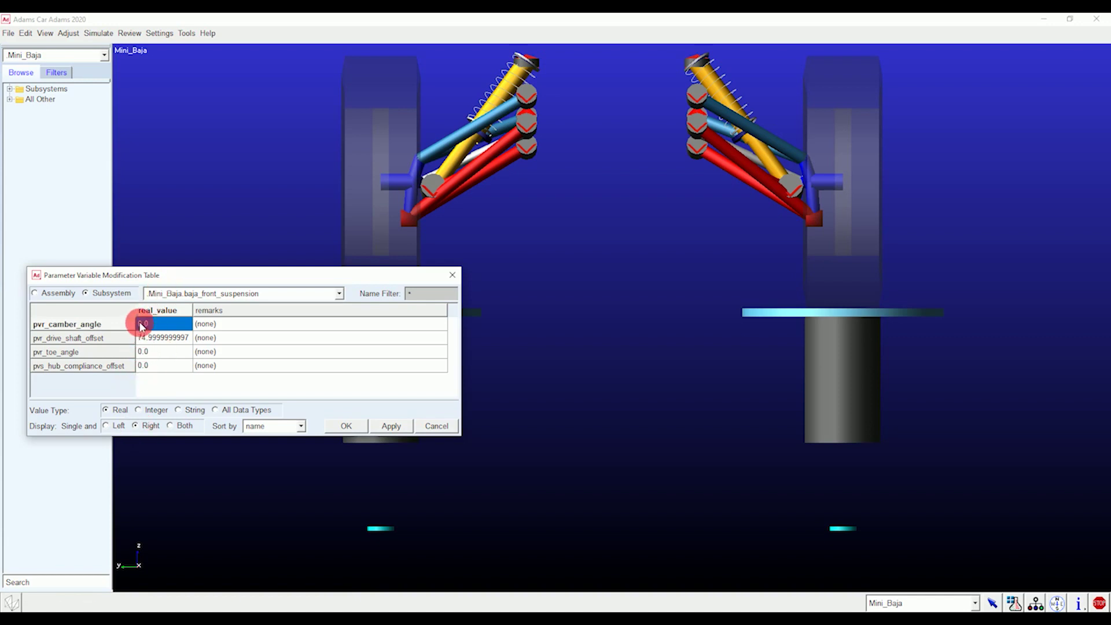
{"action": "left_click", "coordinate": [118, 427]}
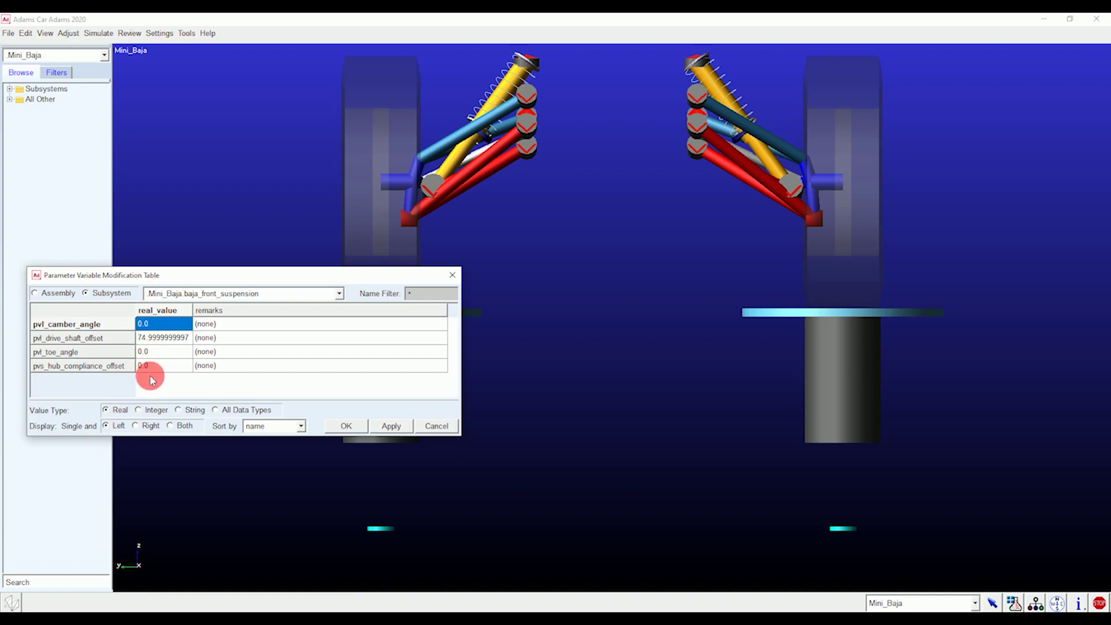
{"action": "left_click", "coordinate": [137, 427]}
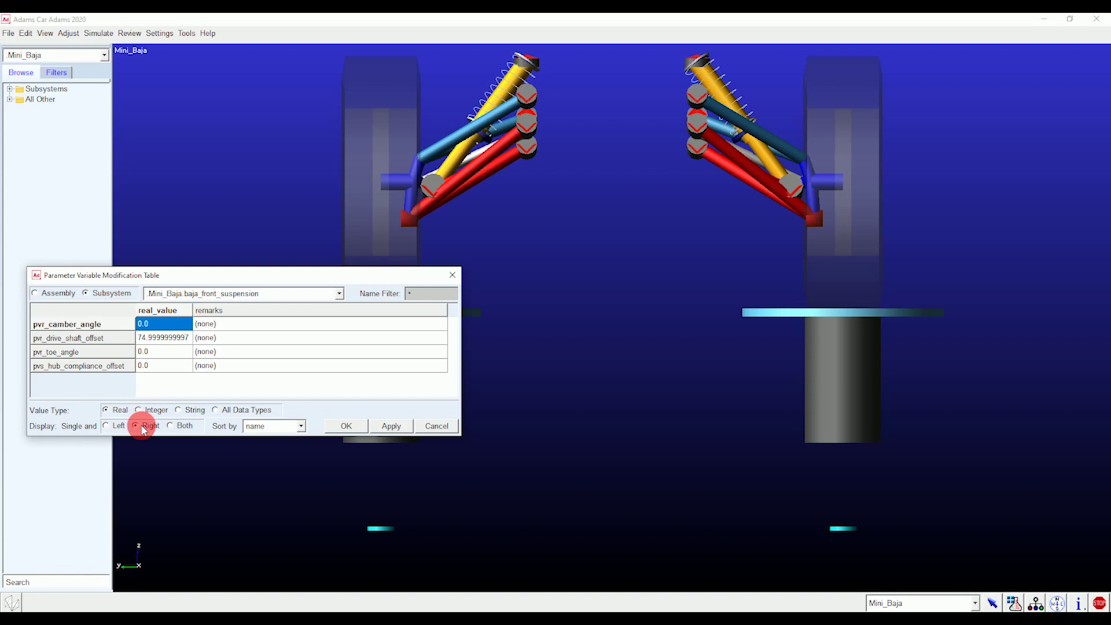
{"action": "double_click", "coordinate": [165, 328]}
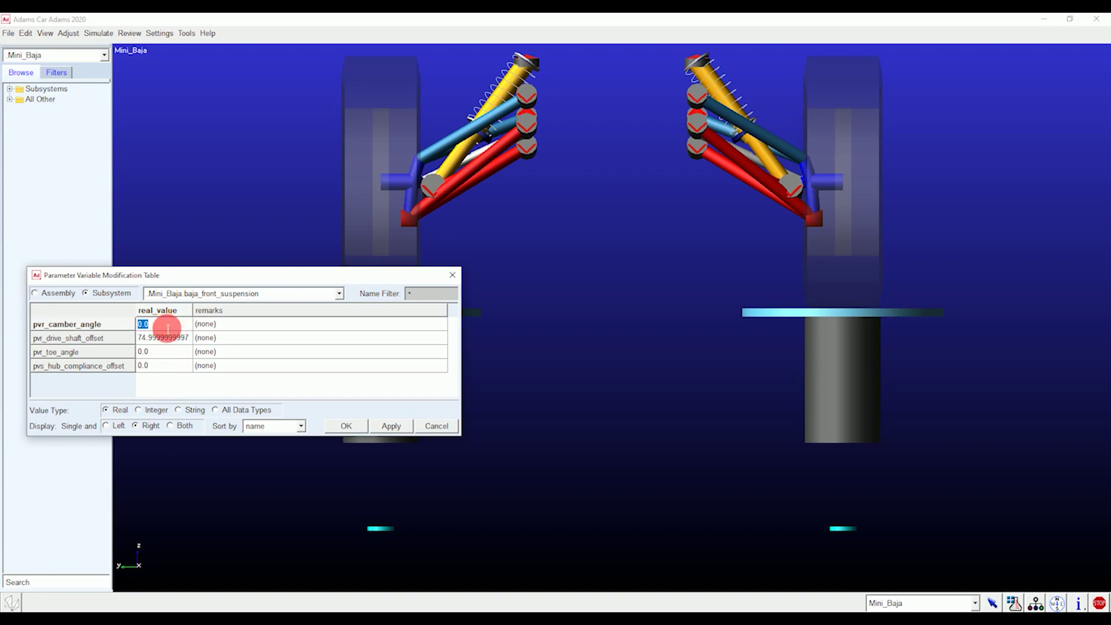
{"action": "type", "text": "-2"}
Set the right-side toe angle, pvr_toe_angle, to -2 and apply the right-side parameter changes
{"action": "double_click", "coordinate": [161, 355]}
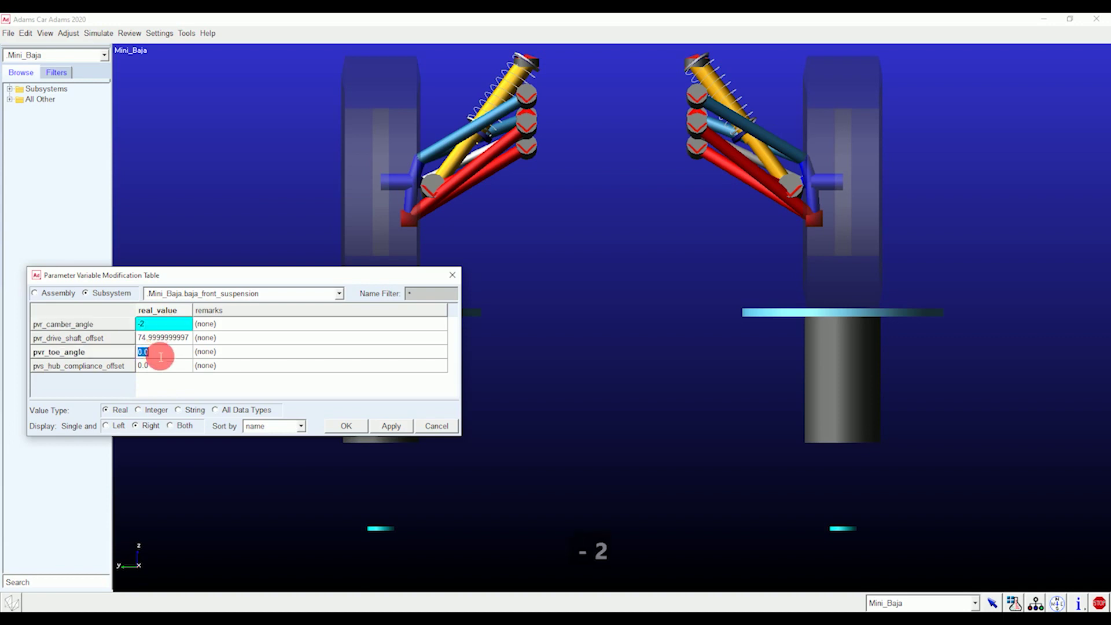
{"action": "type", "text": "-2"}
{"action": "left_click", "coordinate": [174, 386]}
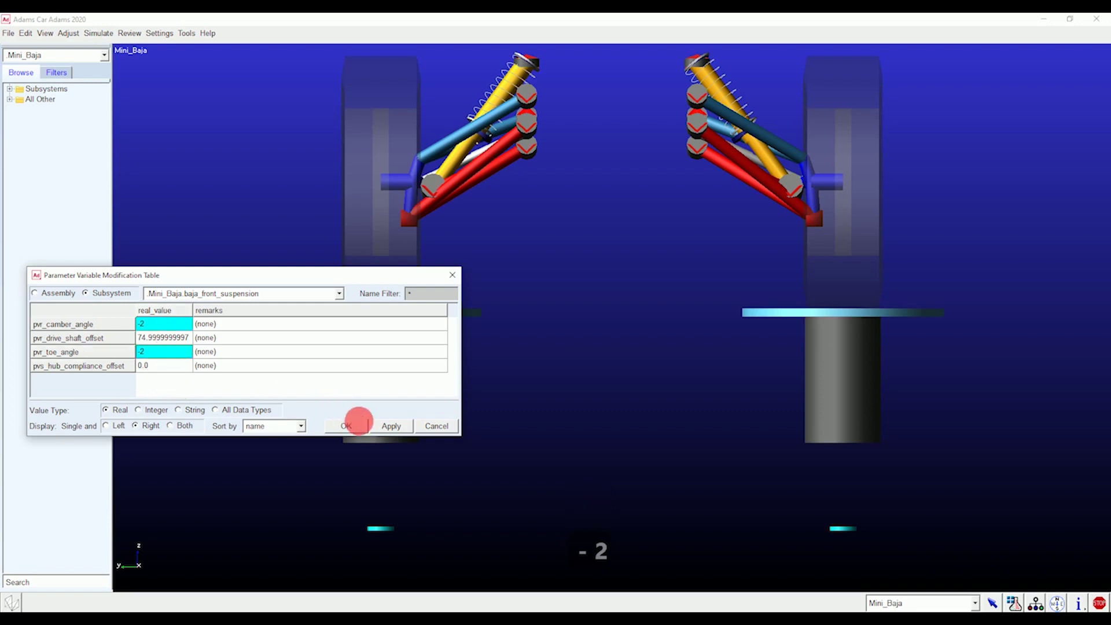
{"action": "left_click", "coordinate": [392, 425]}
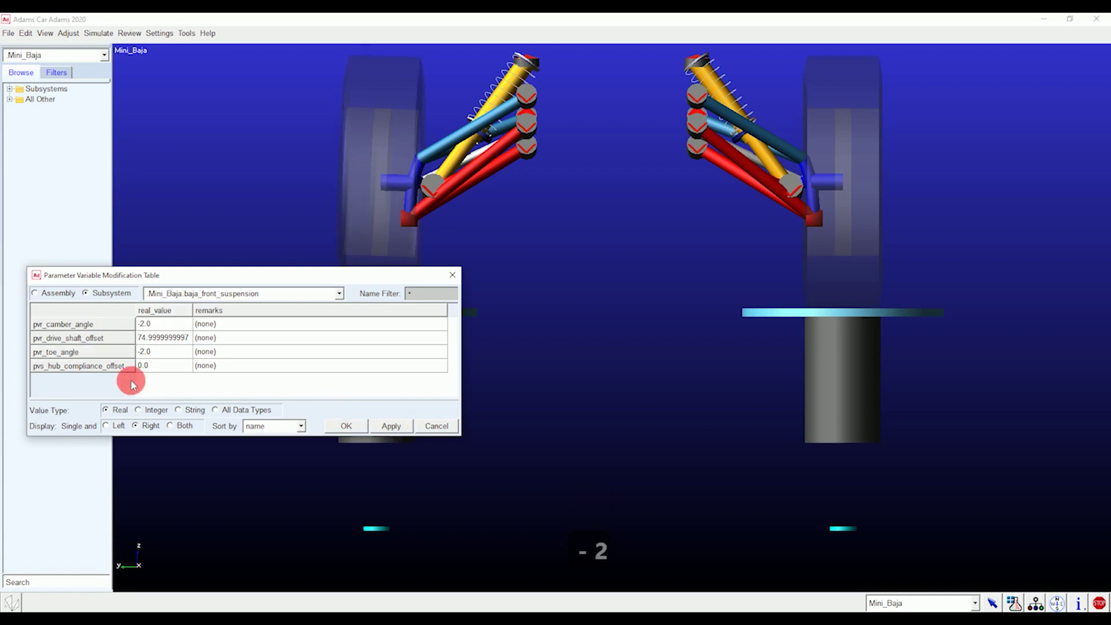
Set the left-side camber angle and toe angle, pvl_camber_angle and pvl_toe_angle, to -2, apply the changes and close the table
{"action": "left_click", "coordinate": [113, 425]}
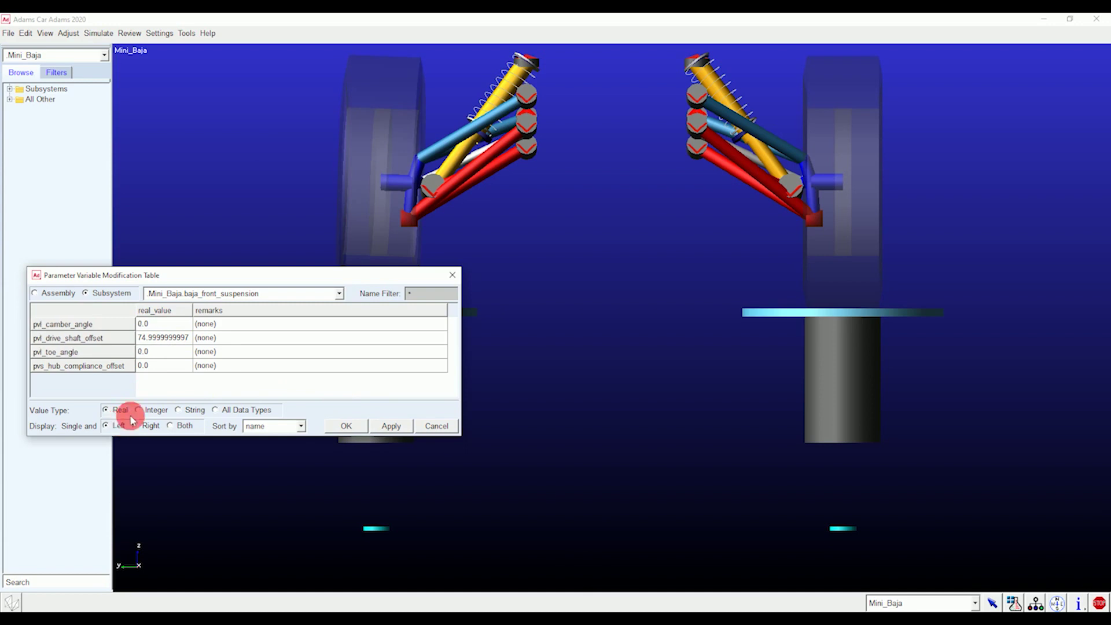
{"action": "left_click", "coordinate": [159, 325]}
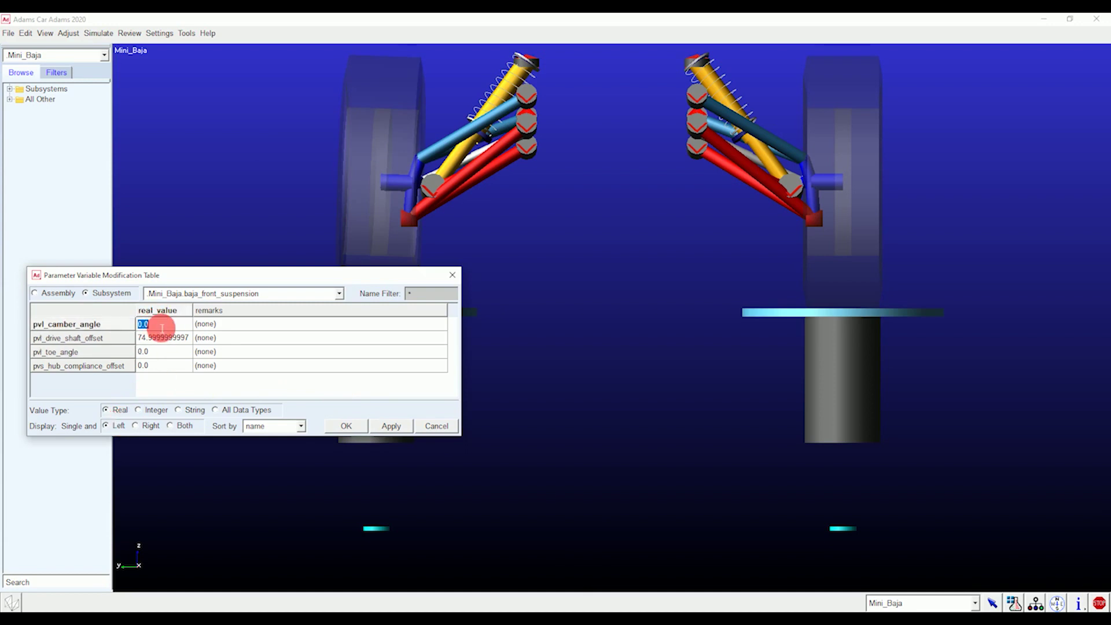
{"action": "type", "text": "-2"}
{"action": "left_click", "coordinate": [158, 351]}
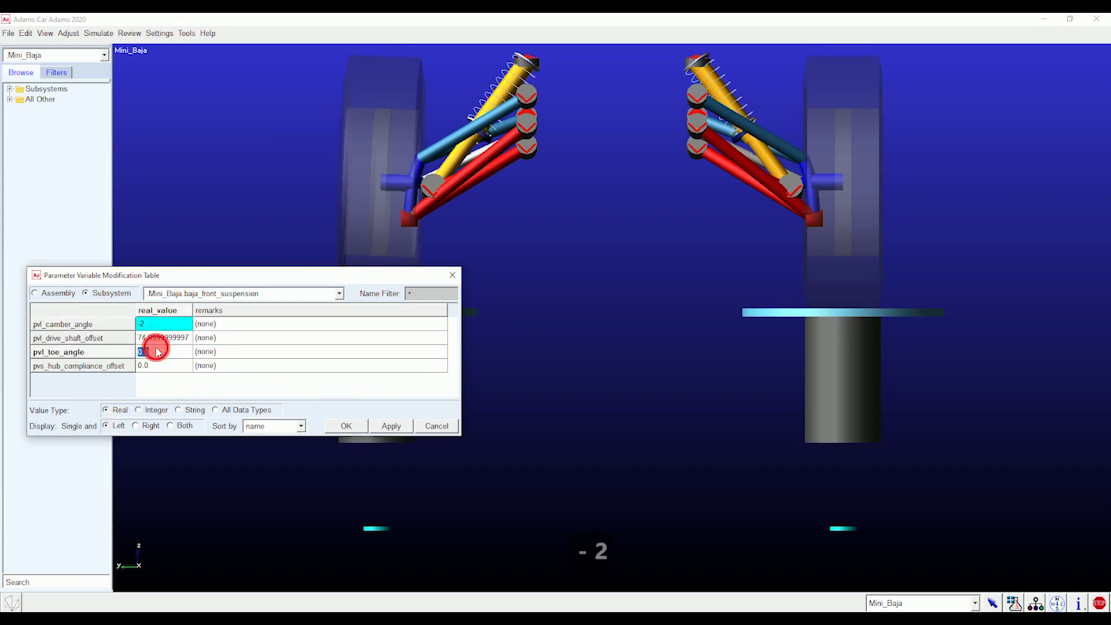
{"action": "type", "text": "-2"}
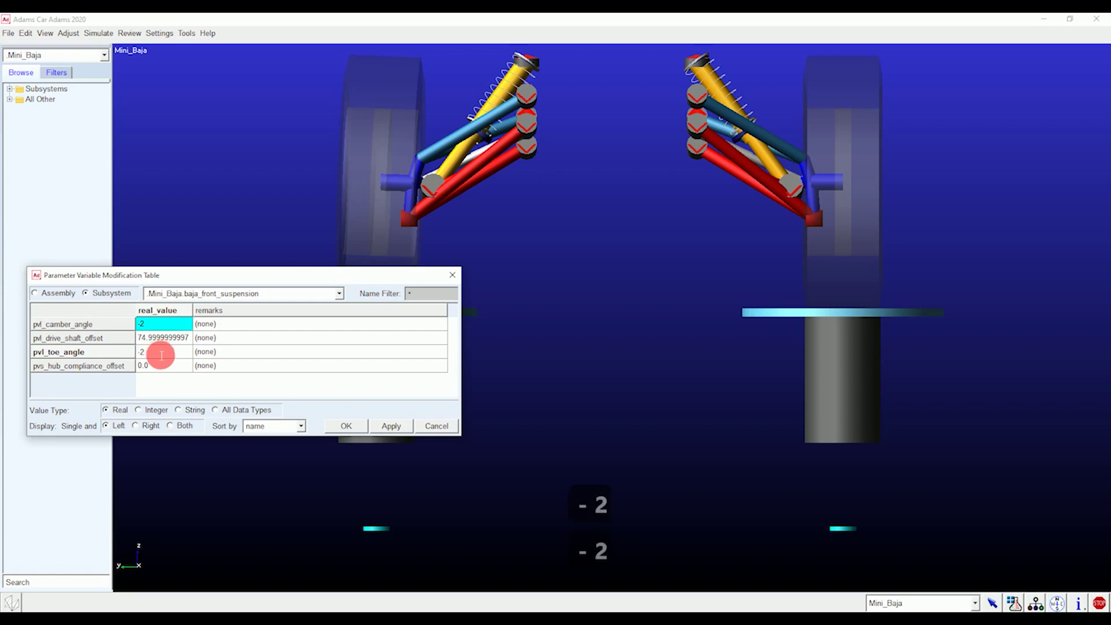
{"action": "left_click", "coordinate": [168, 391]}
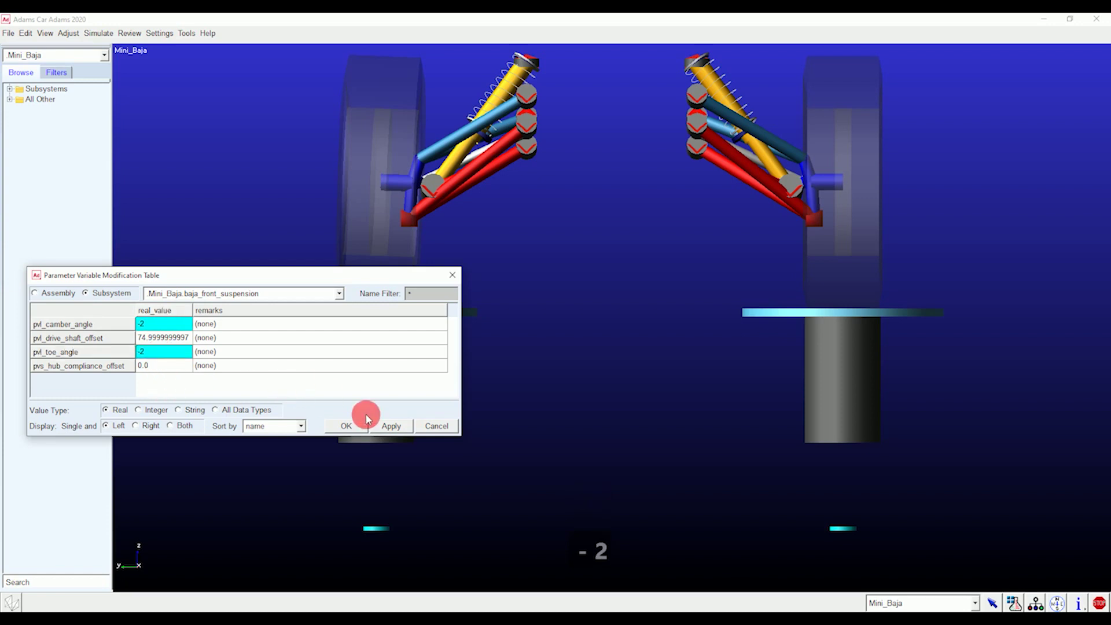
{"action": "left_click", "coordinate": [385, 427]}
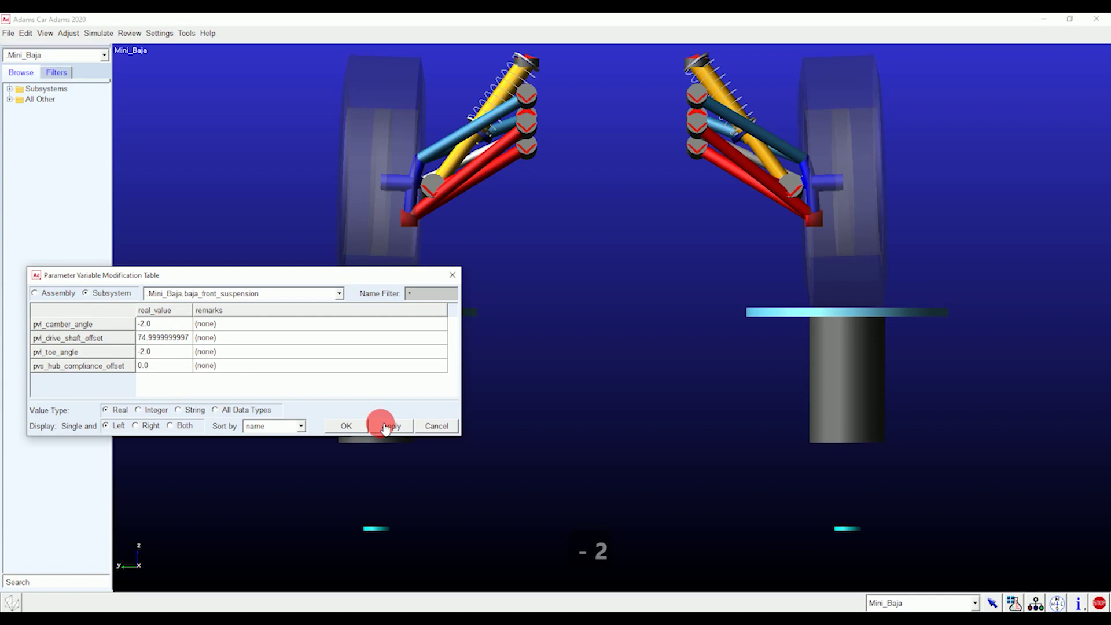
{"action": "left_click", "coordinate": [353, 430]}
{"action": "left_click", "coordinate": [353, 428]}
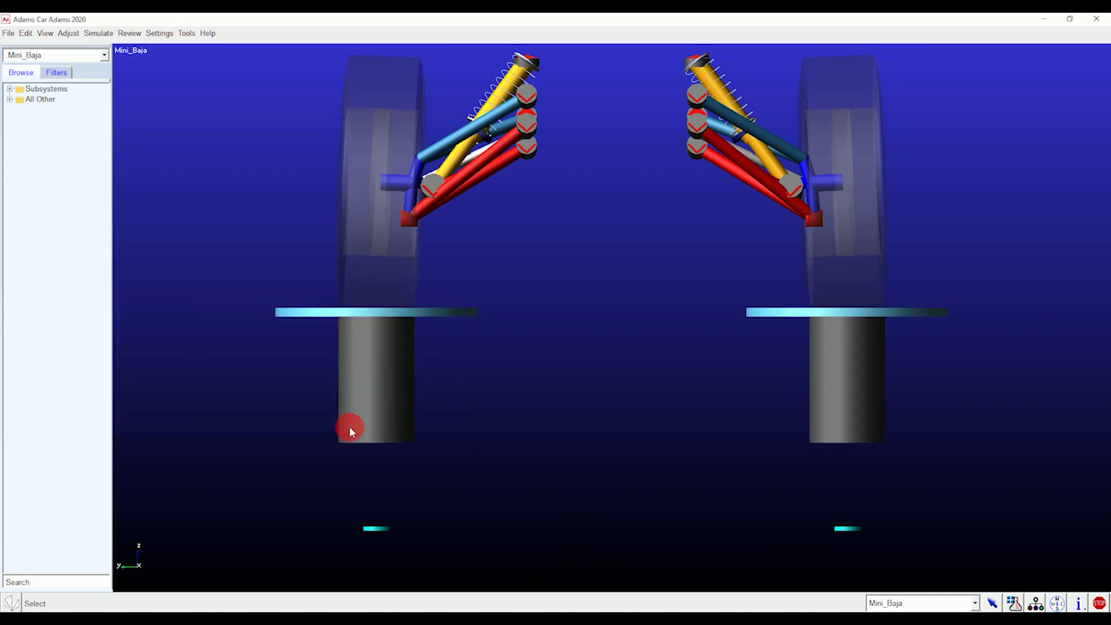
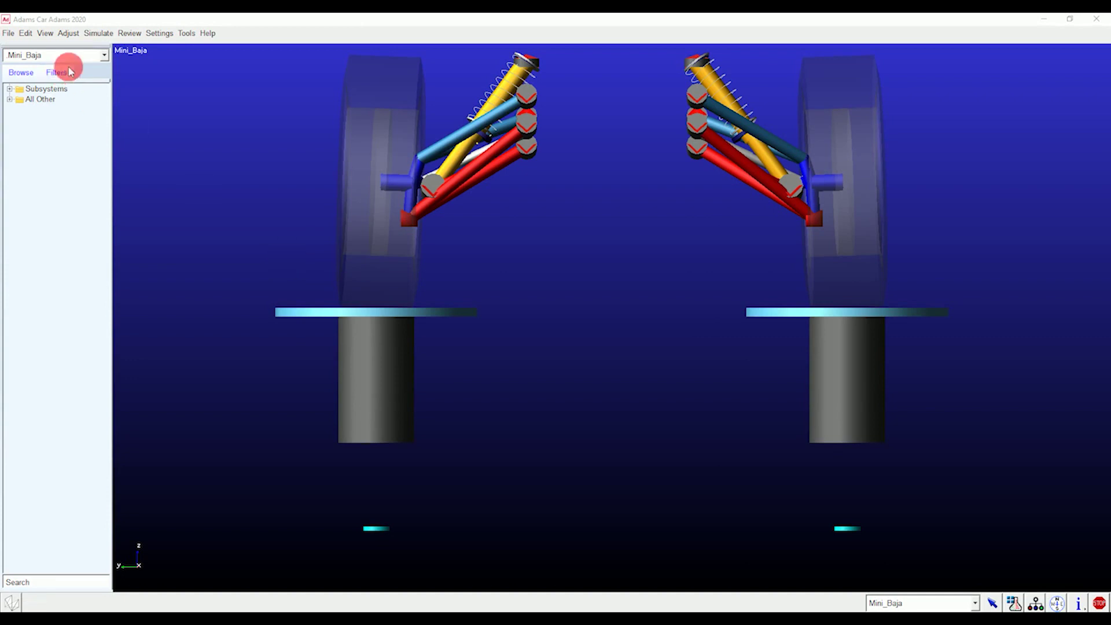
Review the part names and masses in the sprung mass table of baja_front_suspension, then close it
{"action": "left_click", "coordinate": [72, 33]}
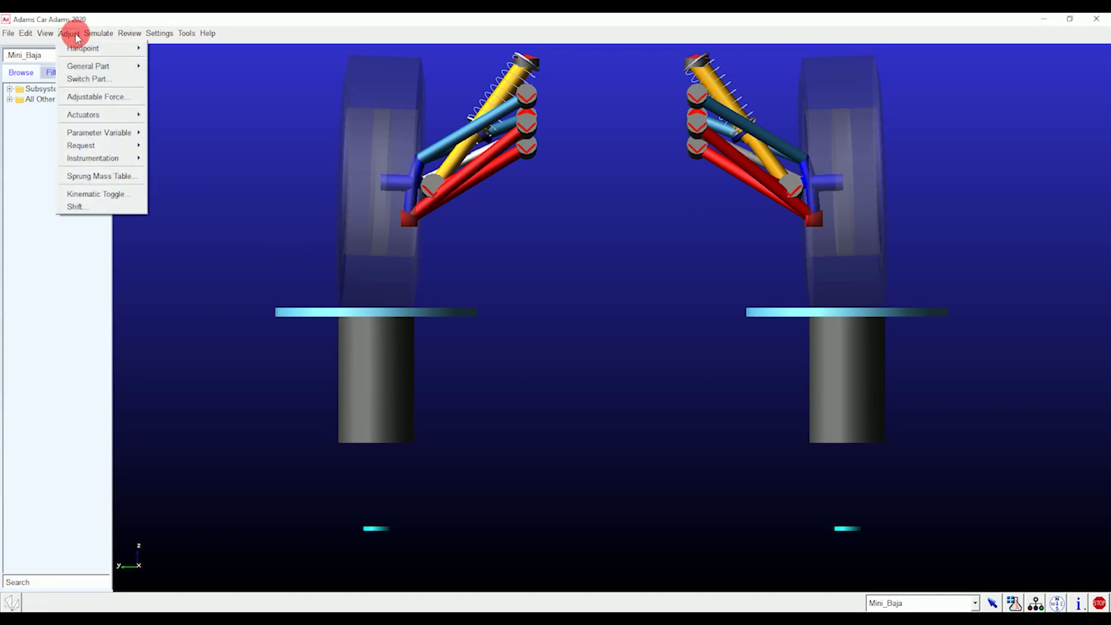
{"action": "left_click", "coordinate": [110, 181]}
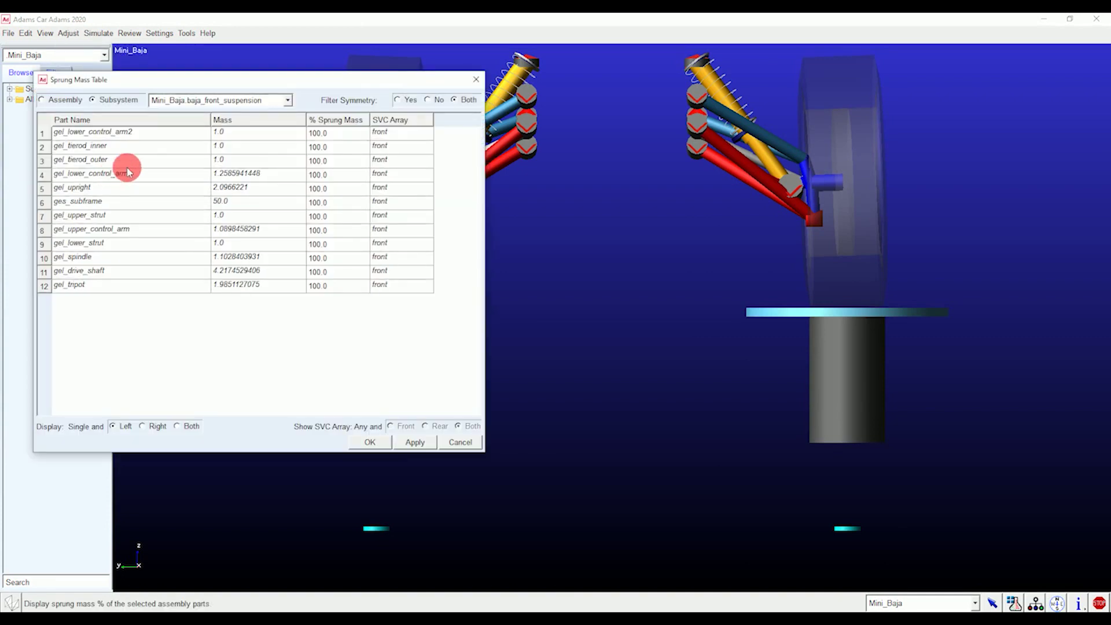
{"action": "left_click", "coordinate": [151, 119]}
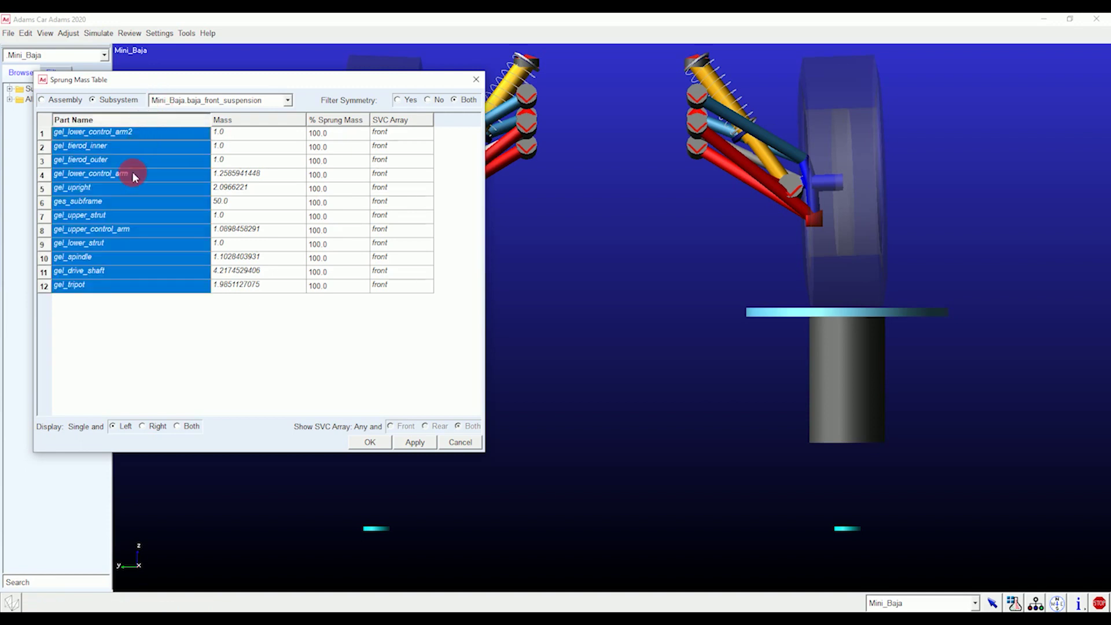
{"action": "left_click", "coordinate": [88, 306]}
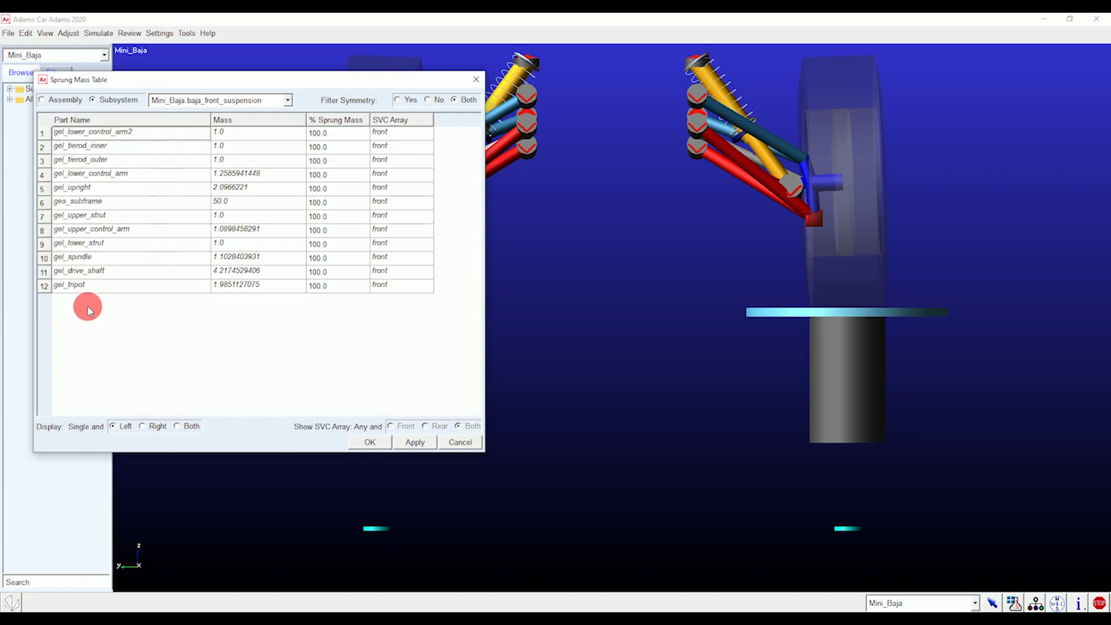
{"action": "left_click", "coordinate": [237, 121]}
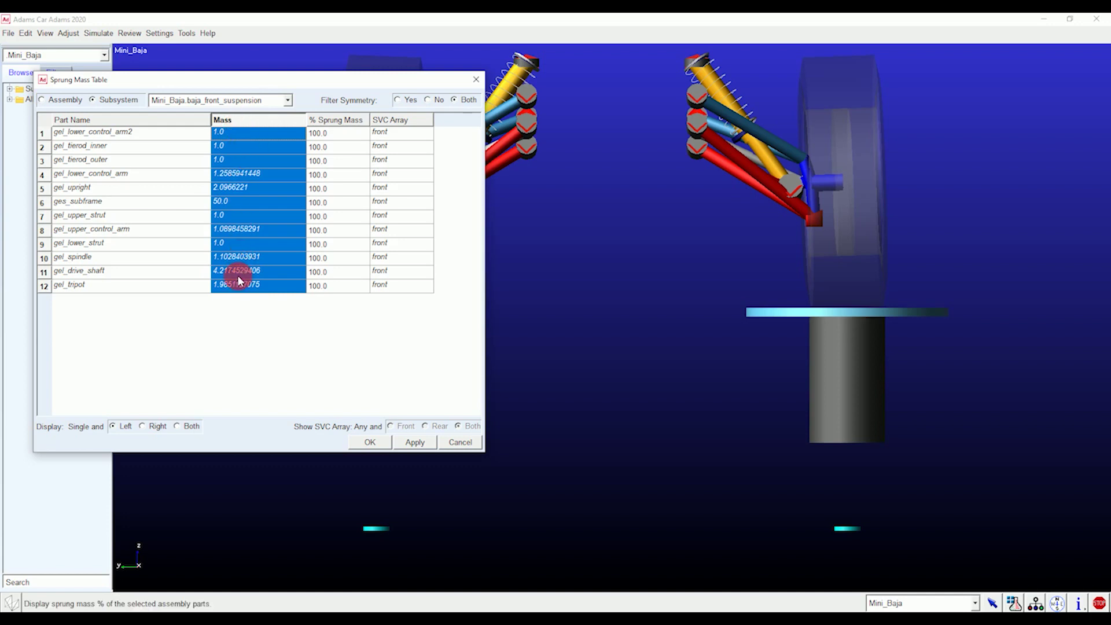
{"action": "left_click", "coordinate": [219, 314]}
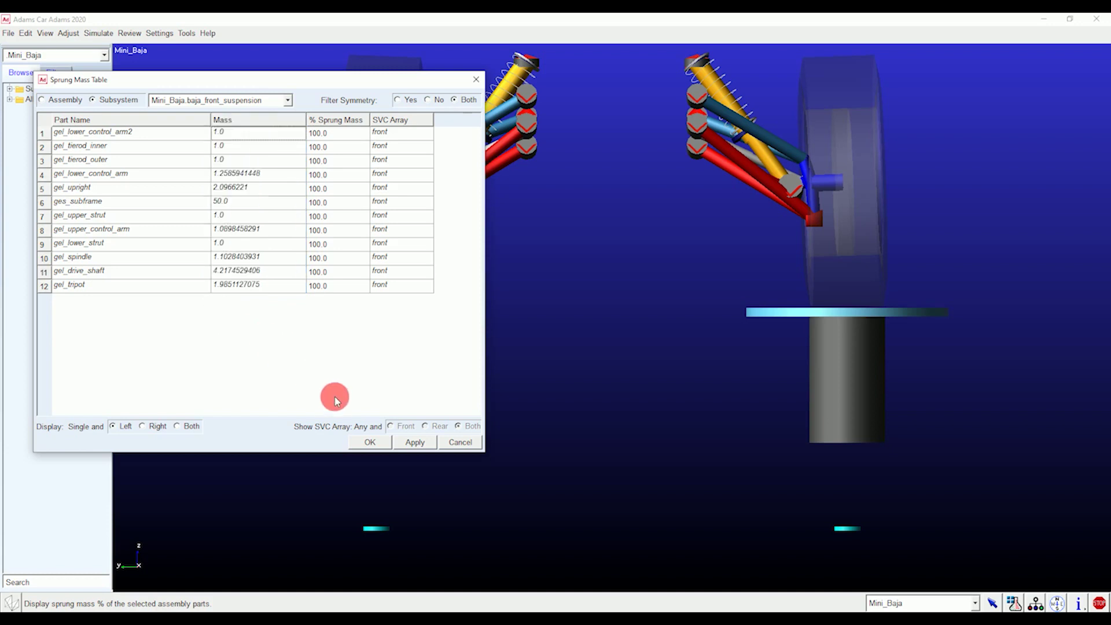
{"action": "left_click", "coordinate": [372, 444]}
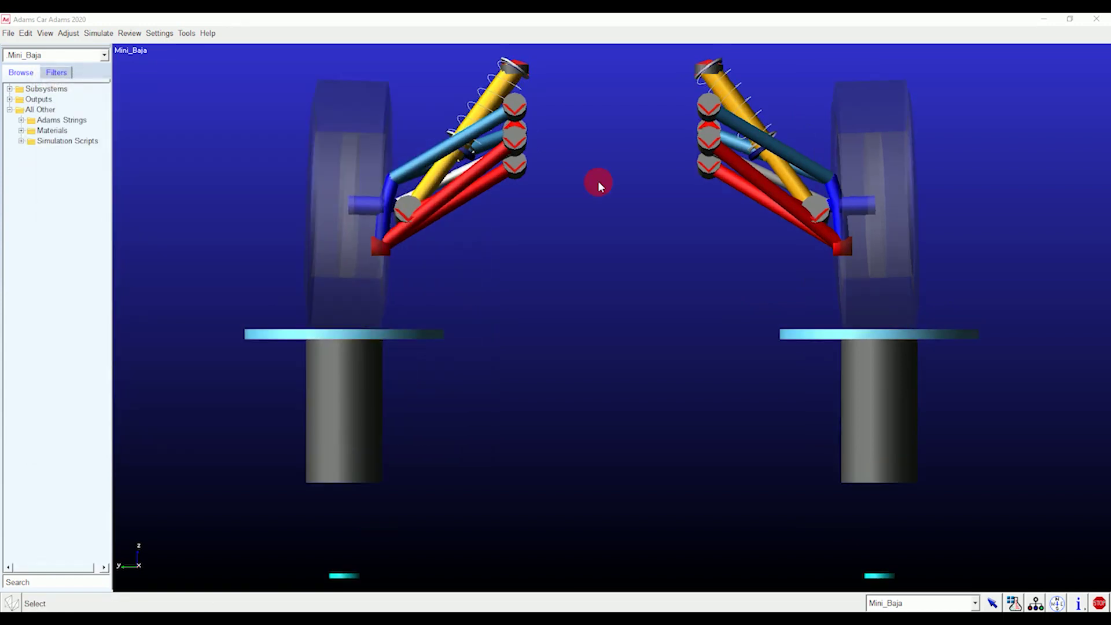
Open the properties of the front suspension's ride spring, nsr_ride_spring, and examine its property file and preload
{"action": "left_click", "coordinate": [493, 85]}
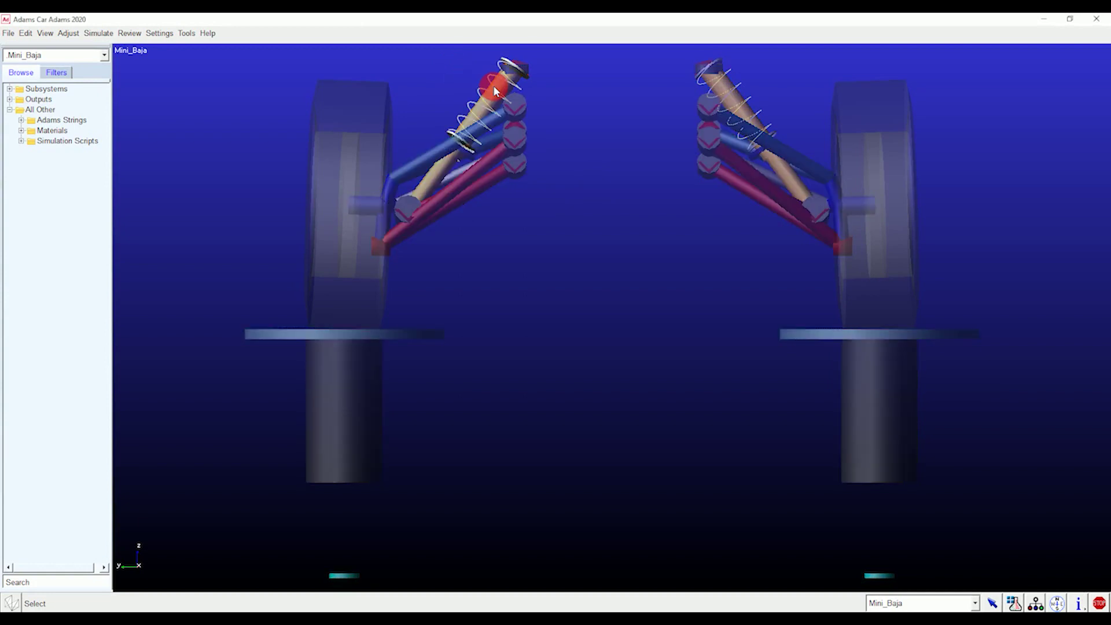
{"action": "right_click", "coordinate": [492, 85]}
{"action": "mouse_move", "coordinate": [627, 94]}
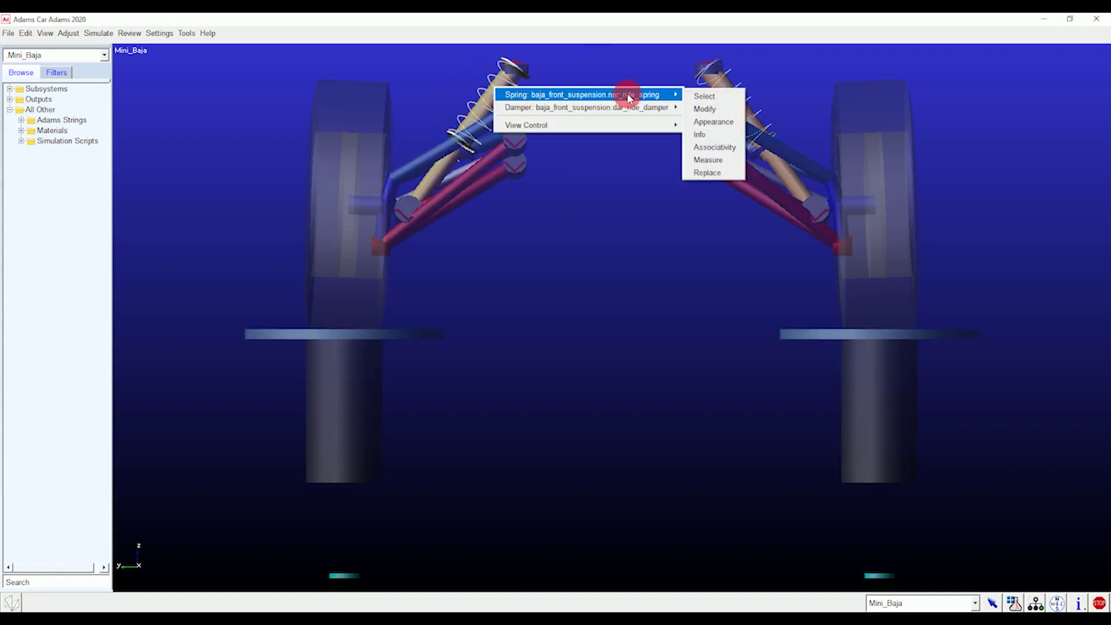
{"action": "left_click", "coordinate": [701, 109]}
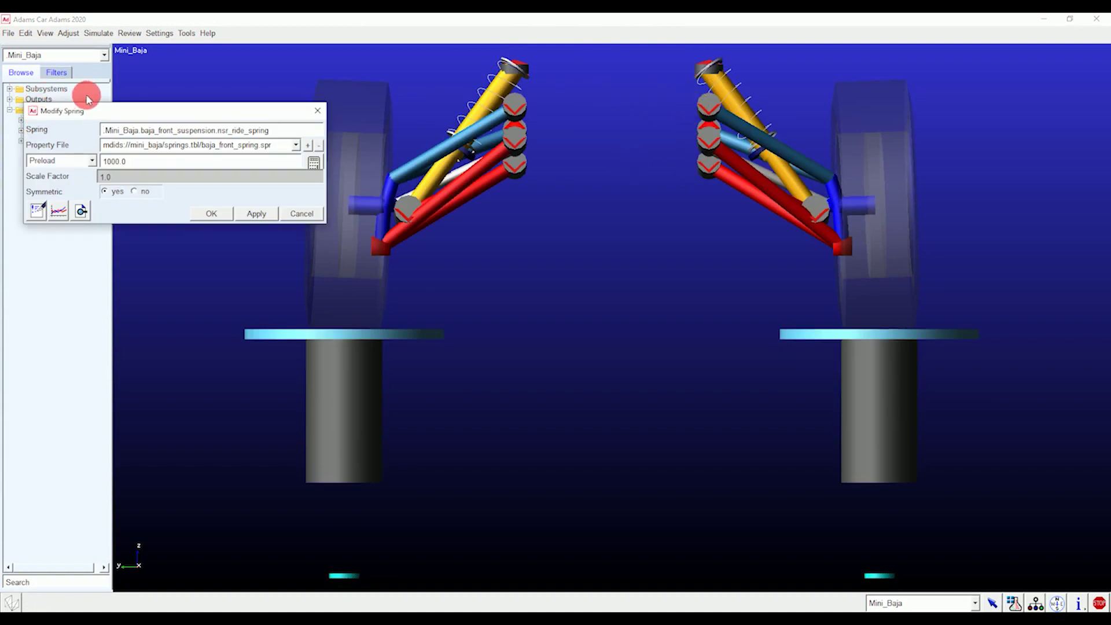
{"action": "left_click_drag", "start_coordinate": [101, 111], "coordinate": [170, 111]}
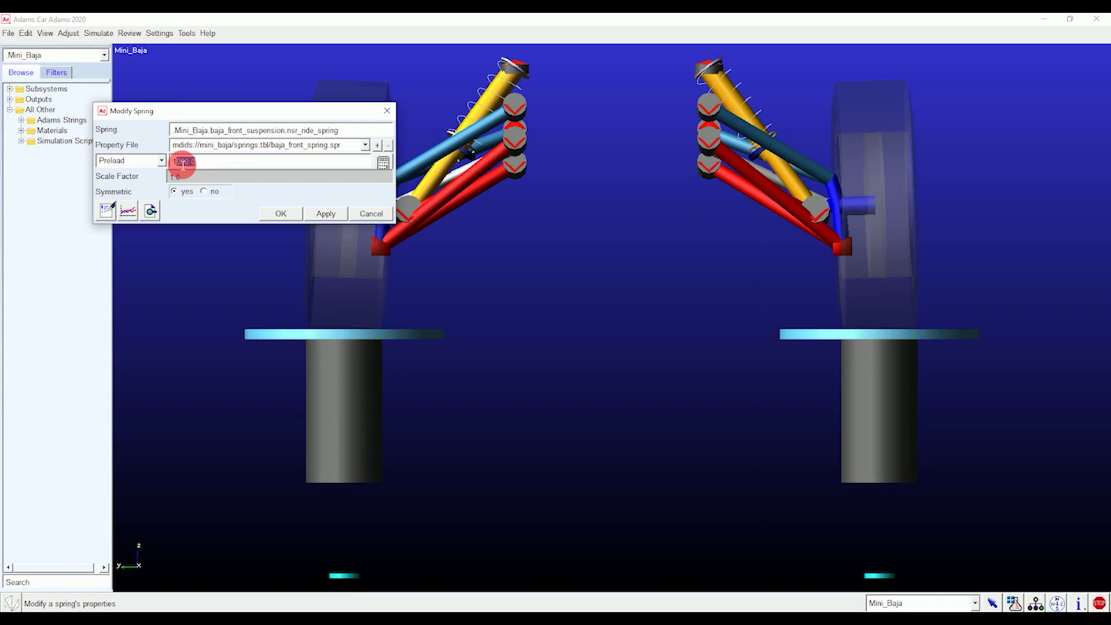
{"action": "left_click_drag", "start_coordinate": [174, 165], "coordinate": [218, 170]}
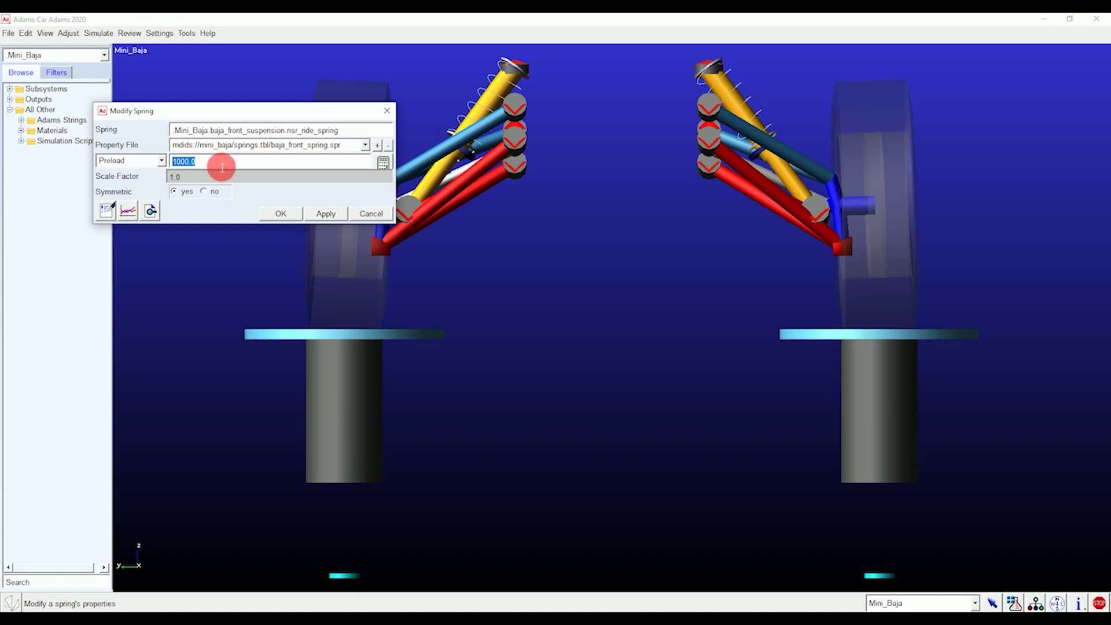
Inspect the ride spring's stiffness curve, then close the curve and confirm the spring properties
{"action": "left_click", "coordinate": [128, 211]}
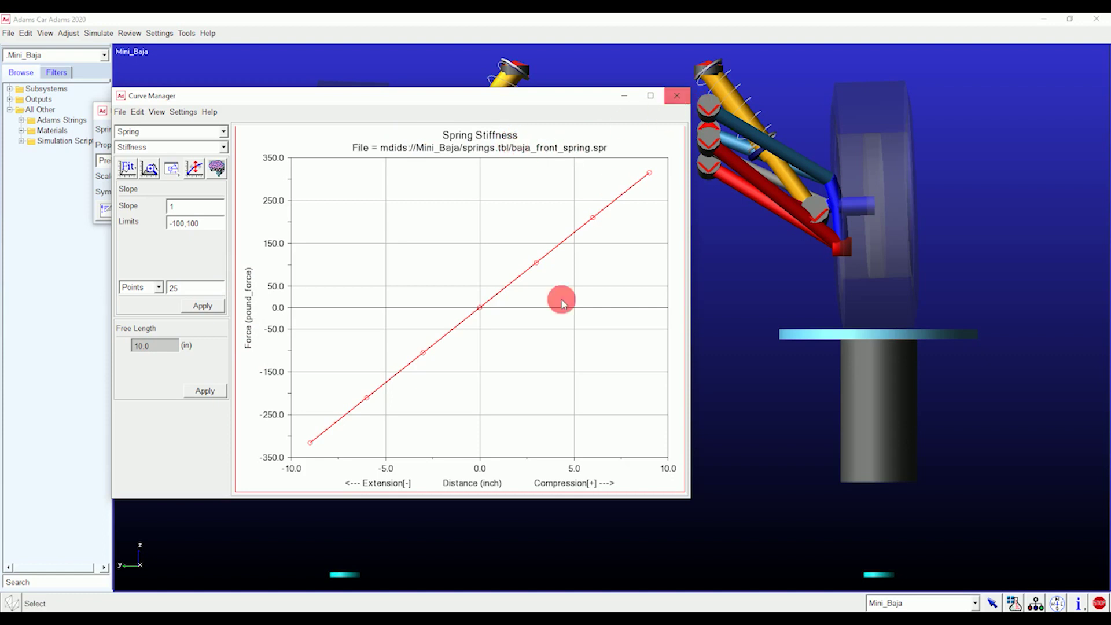
{"action": "left_click", "coordinate": [672, 97]}
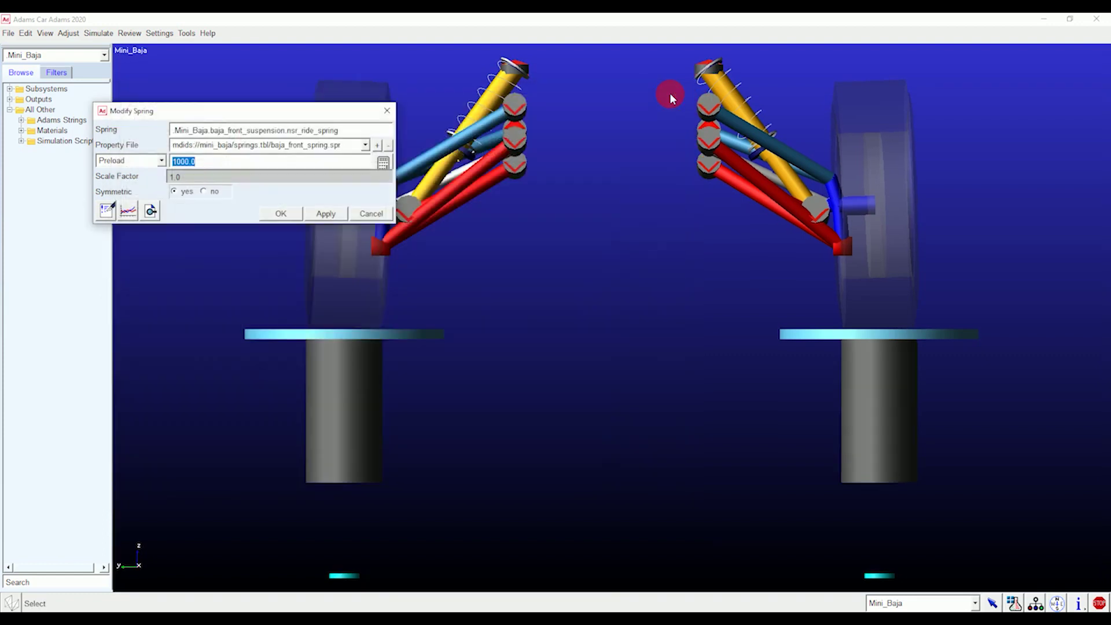
{"action": "left_click", "coordinate": [298, 214]}
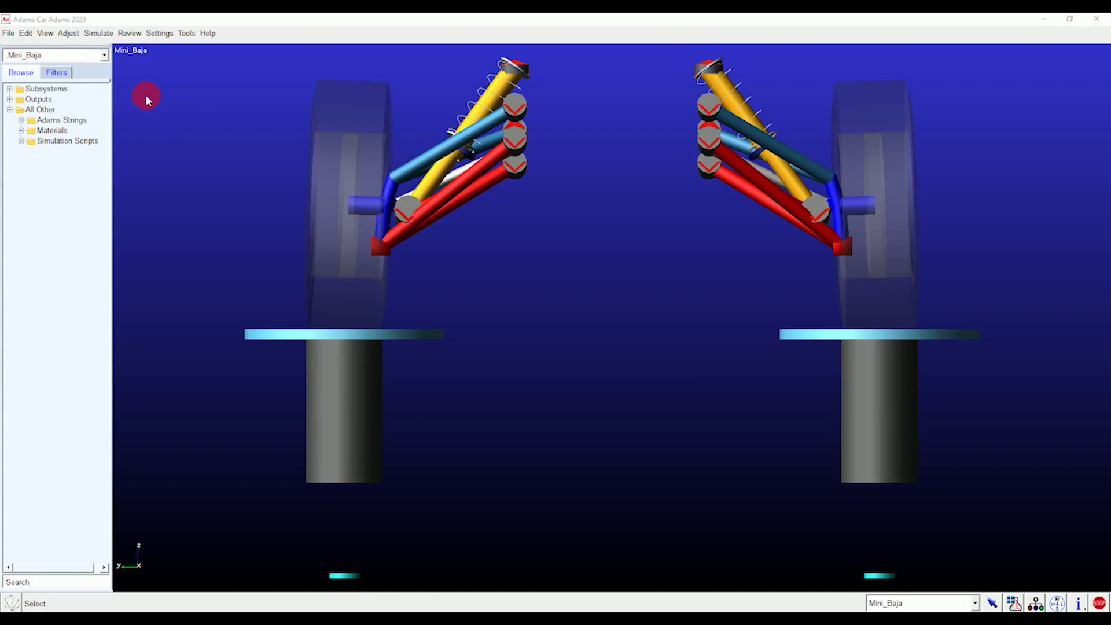
Open the suspension analysis setup parameters for Mini_Baja and examine the tire radii, tire stiffness, wheel mass, sprung mass, CG height and wheelbase
{"action": "left_click", "coordinate": [93, 34]}
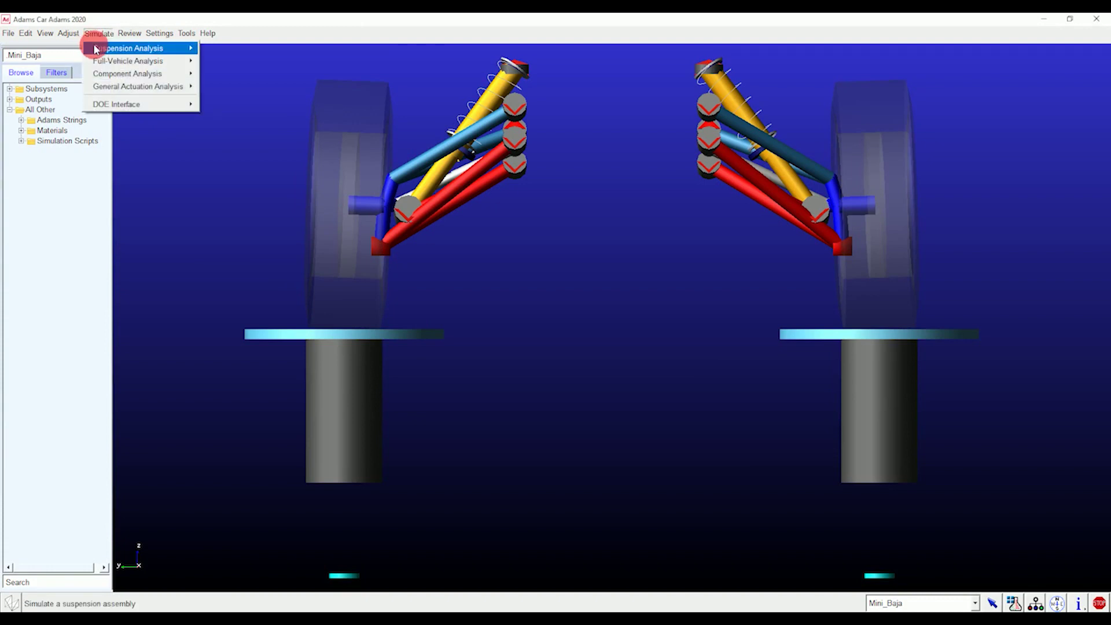
{"action": "mouse_move", "coordinate": [93, 47]}
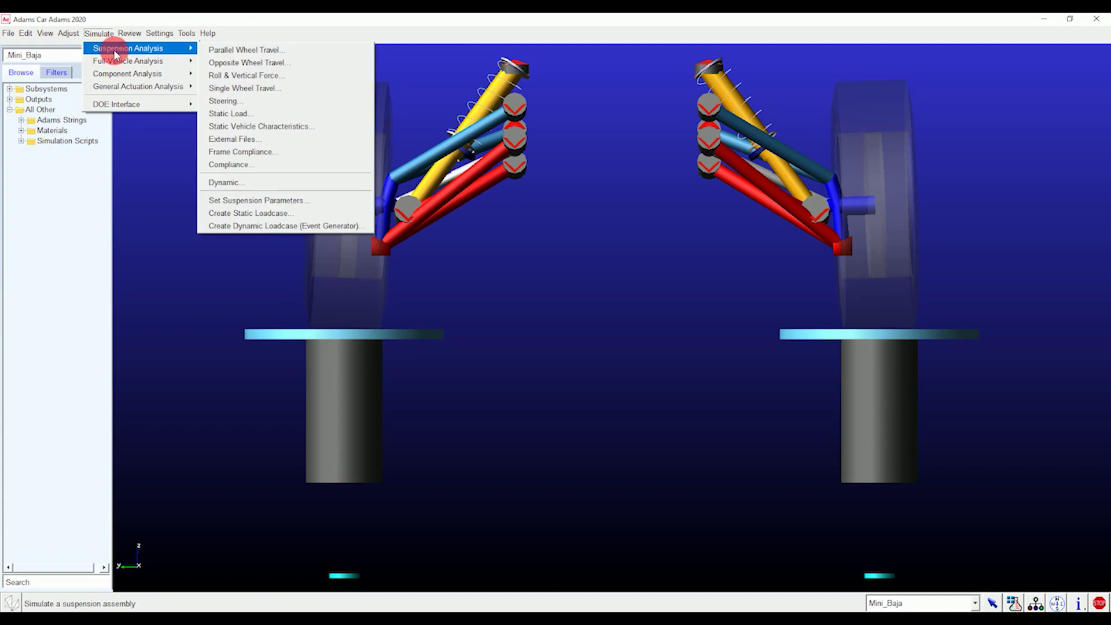
{"action": "left_click", "coordinate": [226, 200]}
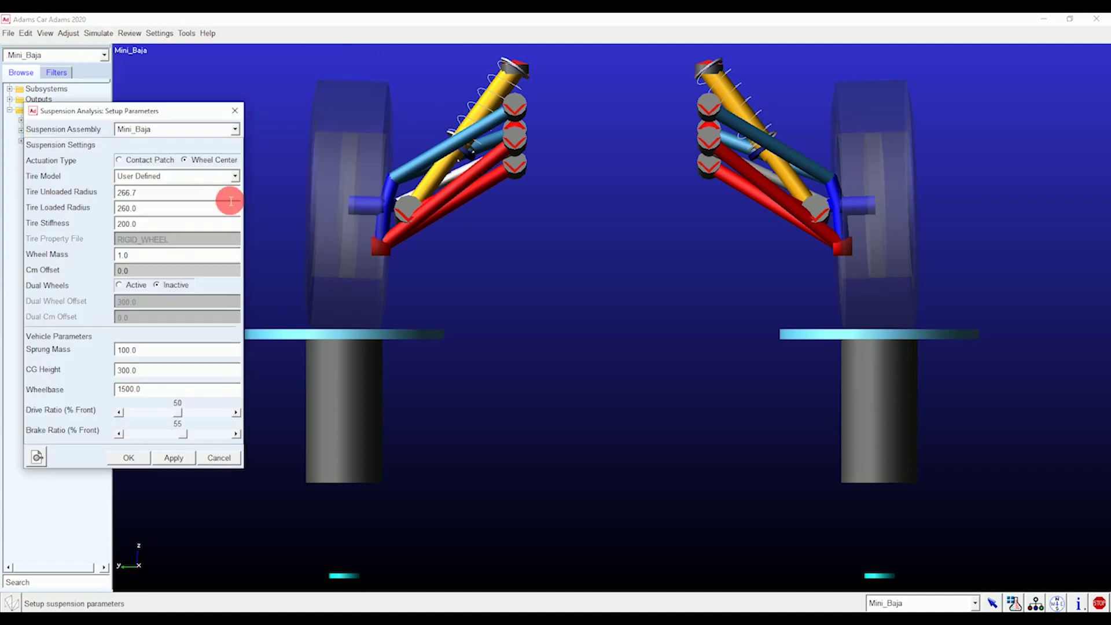
{"action": "left_click_drag", "start_coordinate": [172, 113], "coordinate": [264, 122]}
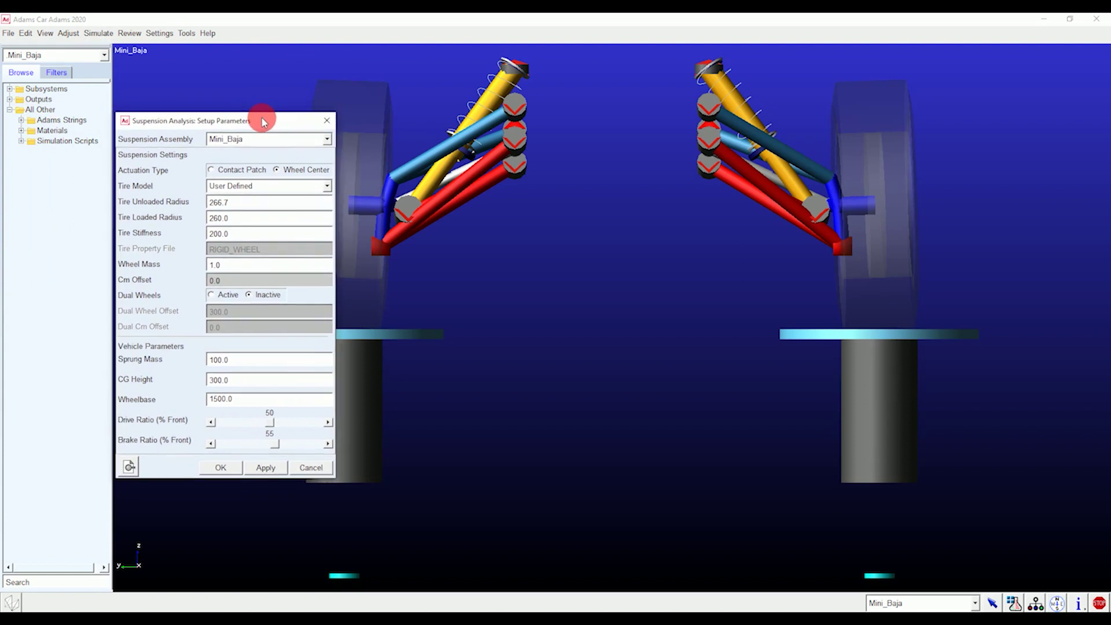
{"action": "left_click_drag", "start_coordinate": [229, 203], "coordinate": [191, 230]}
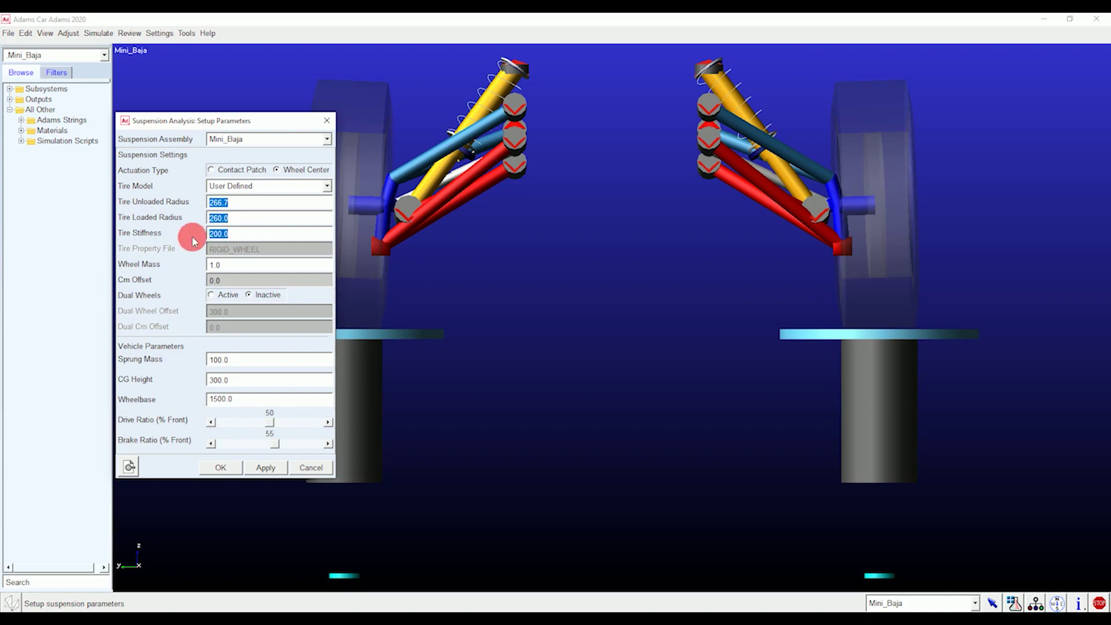
{"action": "left_click", "coordinate": [210, 360]}
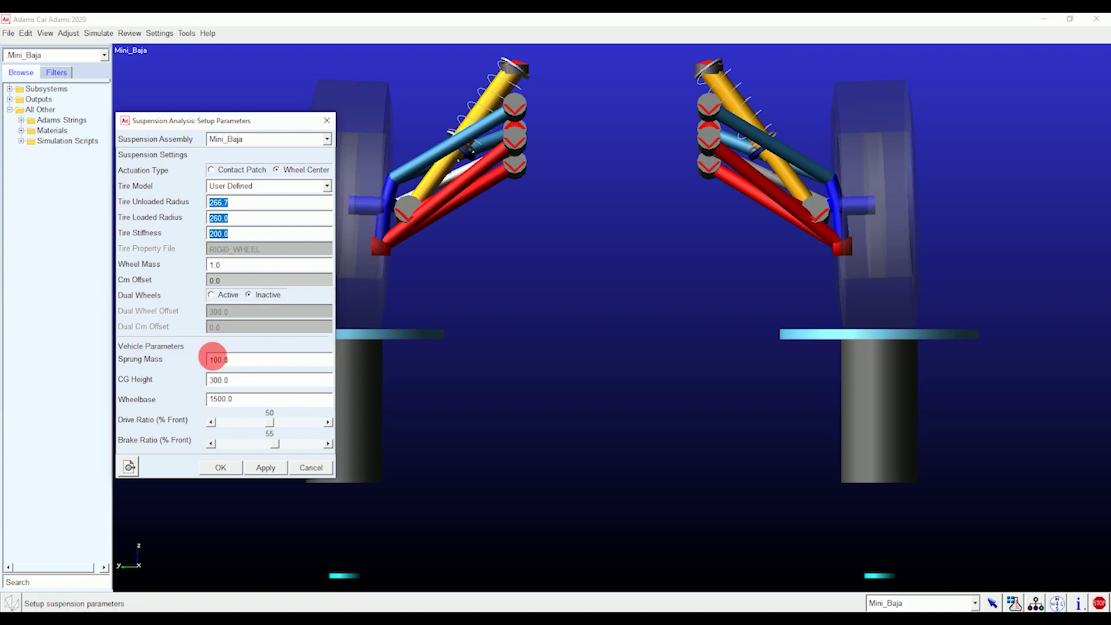
{"action": "left_click_drag", "start_coordinate": [235, 366], "coordinate": [199, 359]}
{"action": "left_click_drag", "start_coordinate": [229, 266], "coordinate": [206, 267]}
{"action": "left_click_drag", "start_coordinate": [235, 380], "coordinate": [198, 399]}
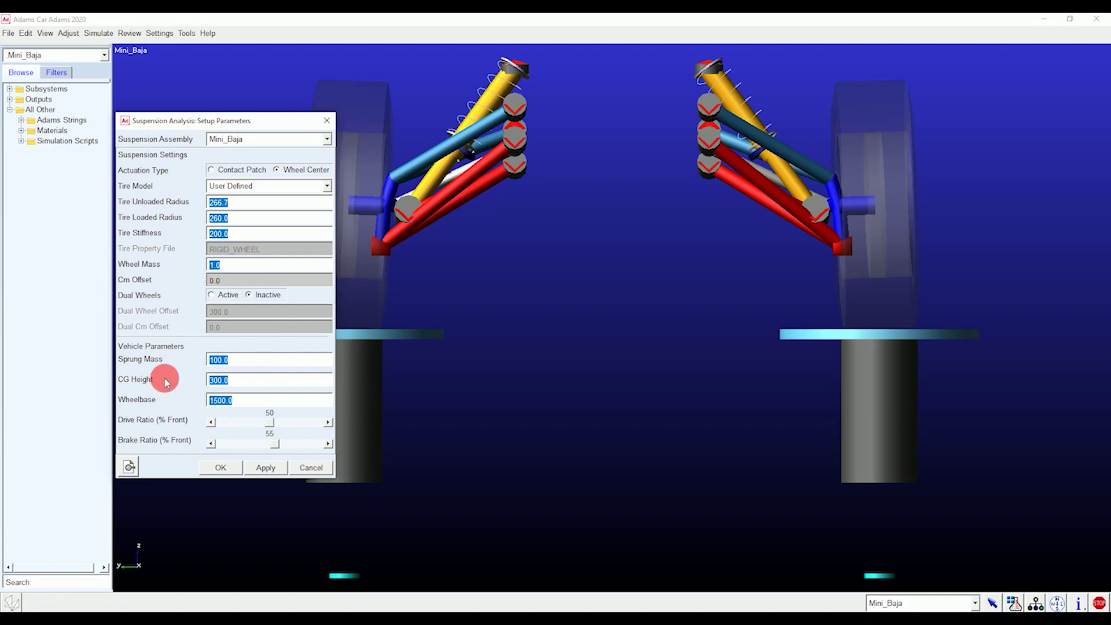
Check the tire, wheel and vehicle fields once more and confirm the suspension setup parameters
{"action": "left_click", "coordinate": [270, 382]}
{"action": "left_click", "coordinate": [270, 401]}
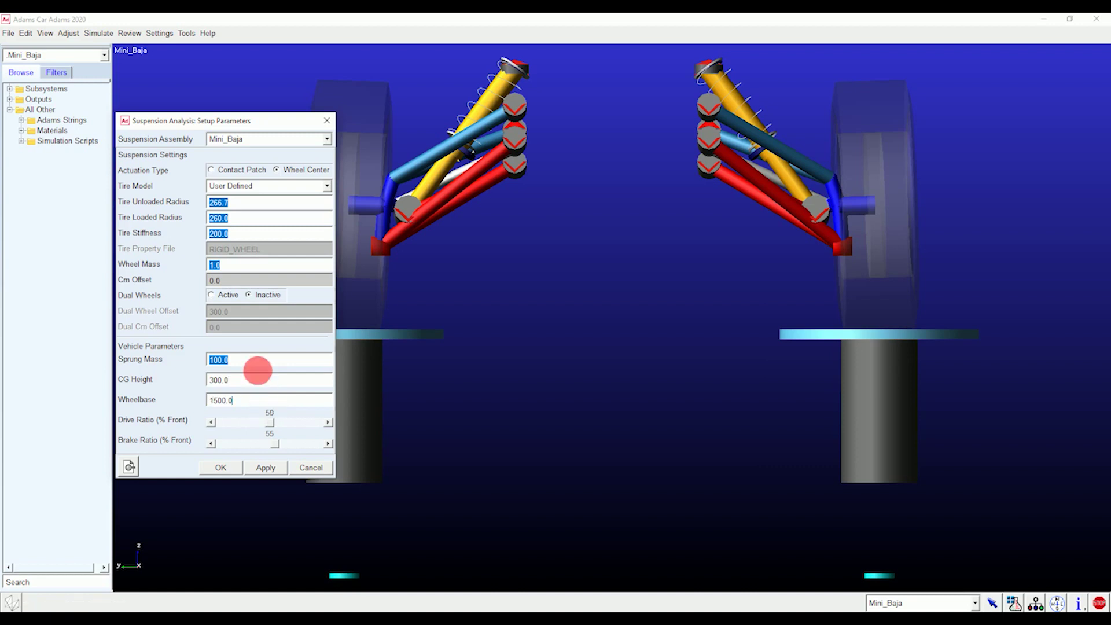
{"action": "left_click", "coordinate": [253, 358]}
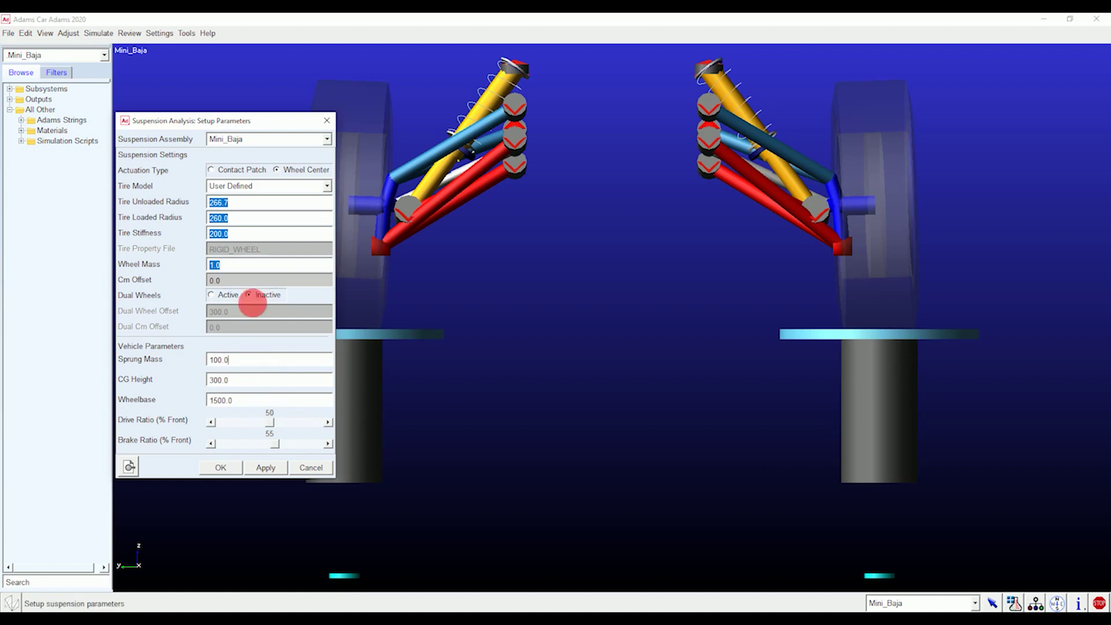
{"action": "left_click", "coordinate": [258, 204]}
{"action": "left_click", "coordinate": [256, 218]}
{"action": "left_click", "coordinate": [255, 233]}
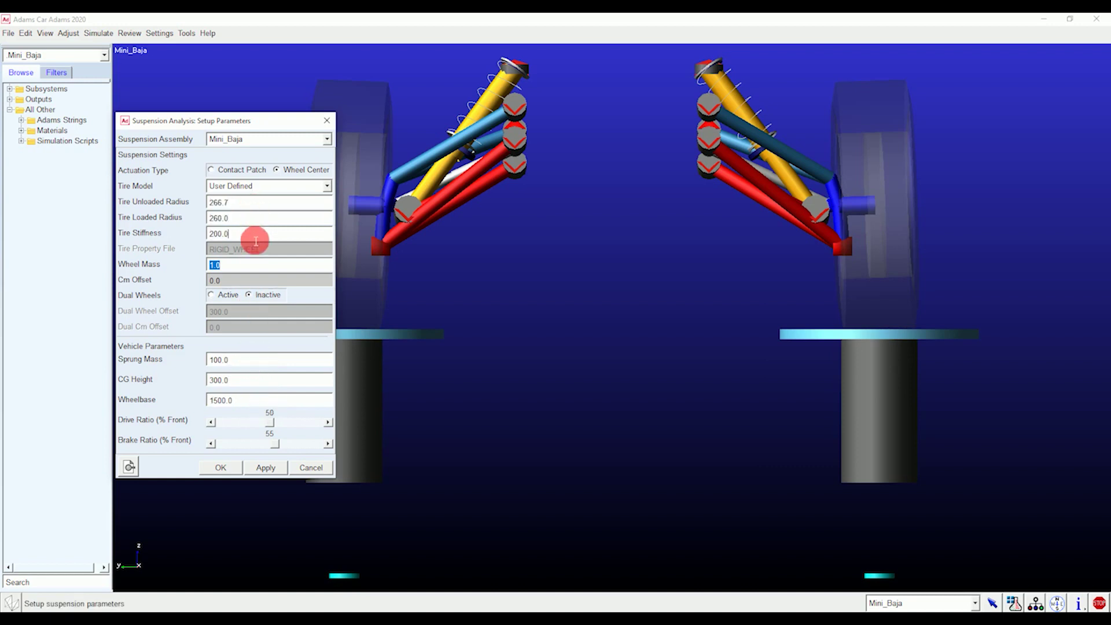
{"action": "left_click", "coordinate": [252, 266]}
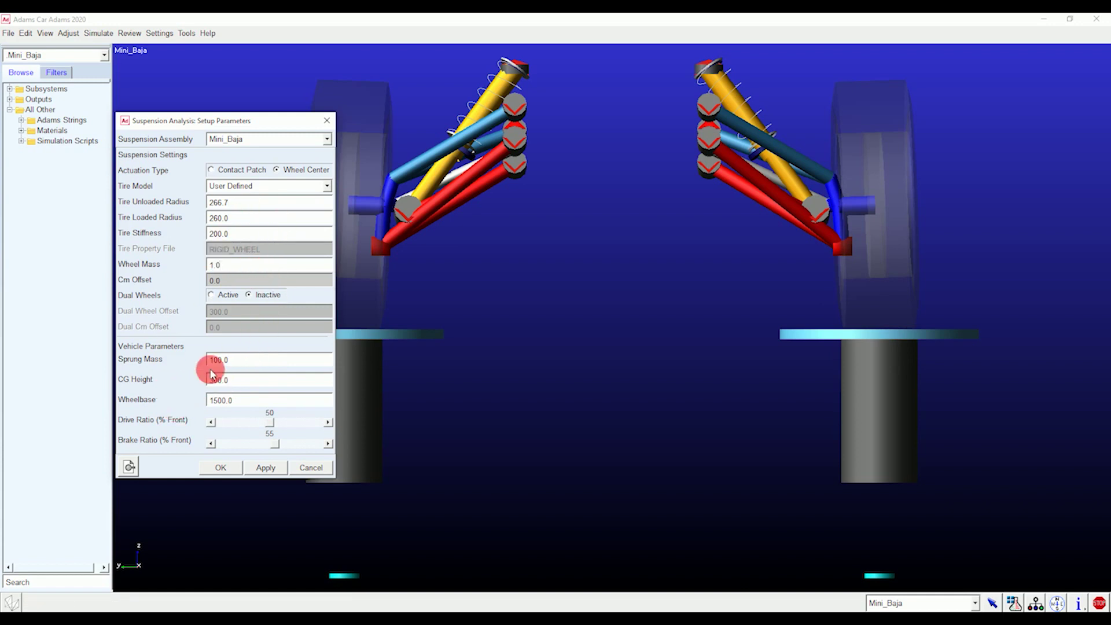
{"action": "left_click", "coordinate": [249, 269]}
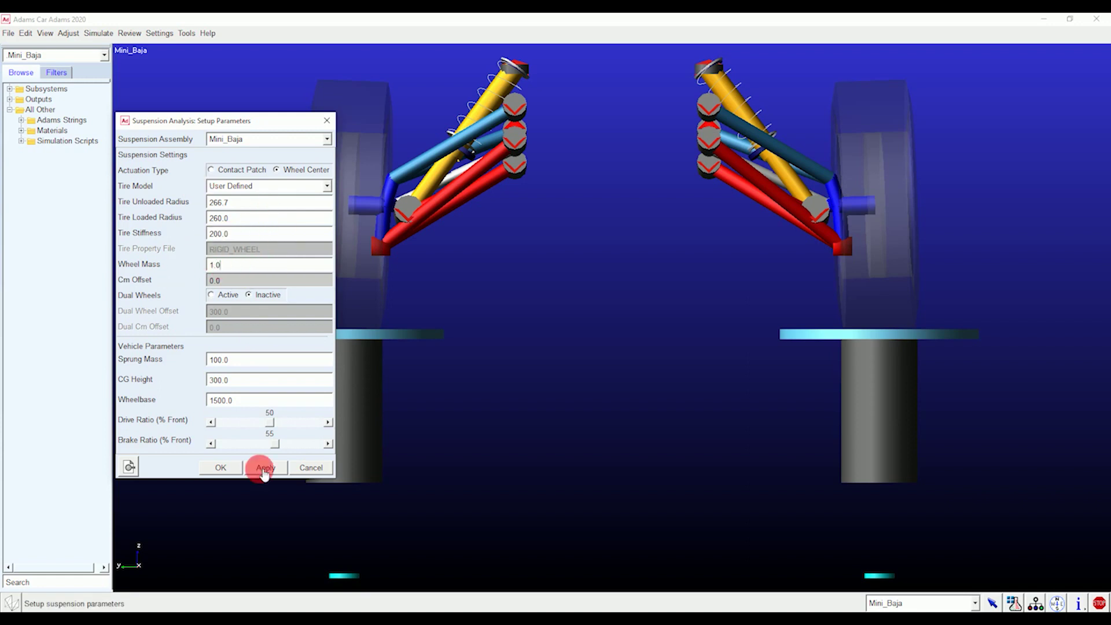
{"action": "left_click", "coordinate": [237, 469]}
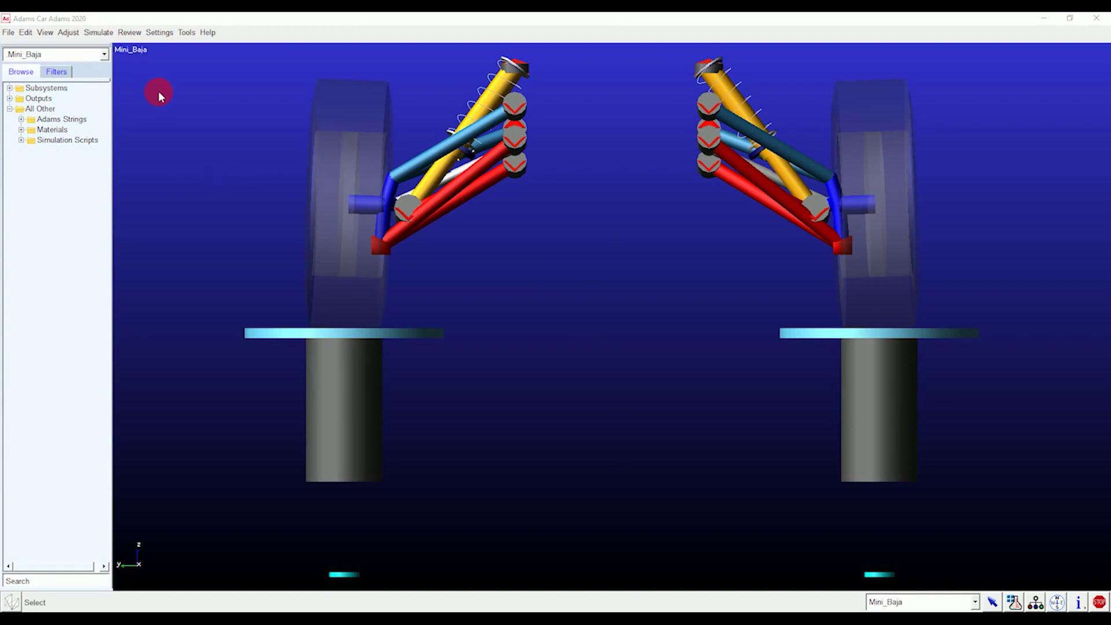
Start a parallel wheel travel analysis for Mini_Baja and set its number of steps to 500
{"action": "left_click", "coordinate": [99, 33]}
{"action": "mouse_move", "coordinate": [174, 47]}
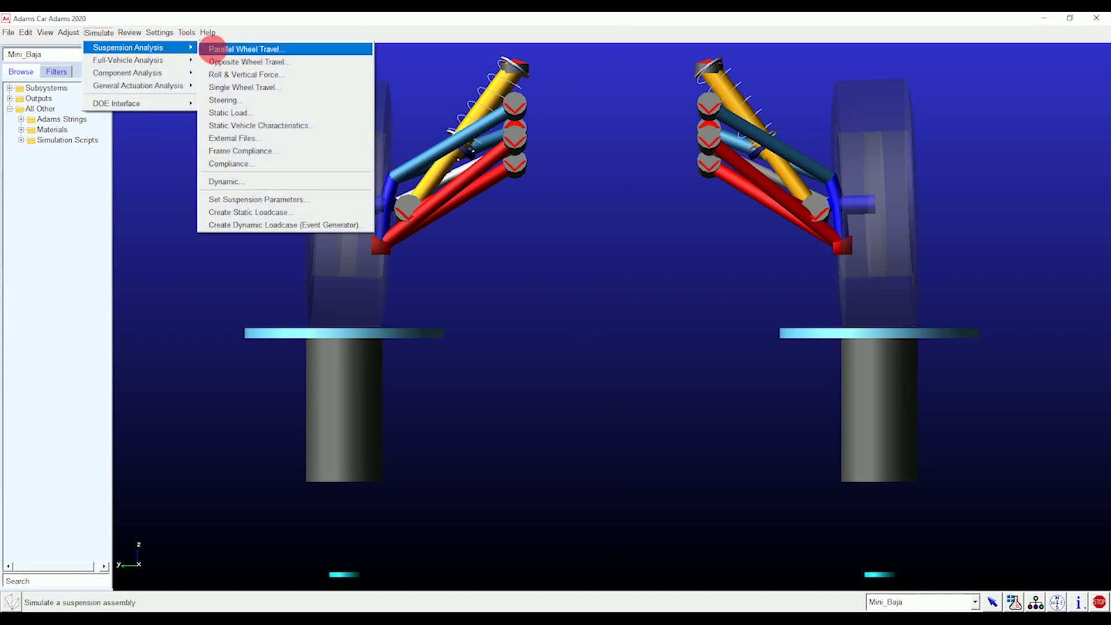
{"action": "left_click", "coordinate": [214, 50]}
{"action": "left_click", "coordinate": [135, 151]}
{"action": "key", "text": "BackSpace"}
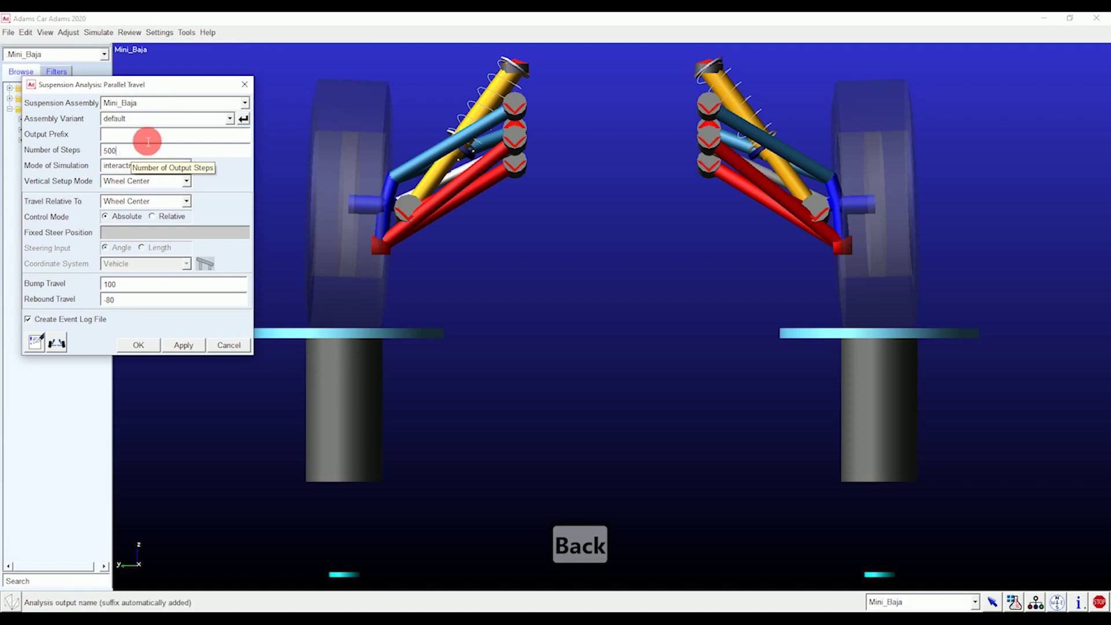
Name the analysis output with the prefix Baja_Parallel_Wheel_Travel
{"action": "left_click", "coordinate": [148, 141]}
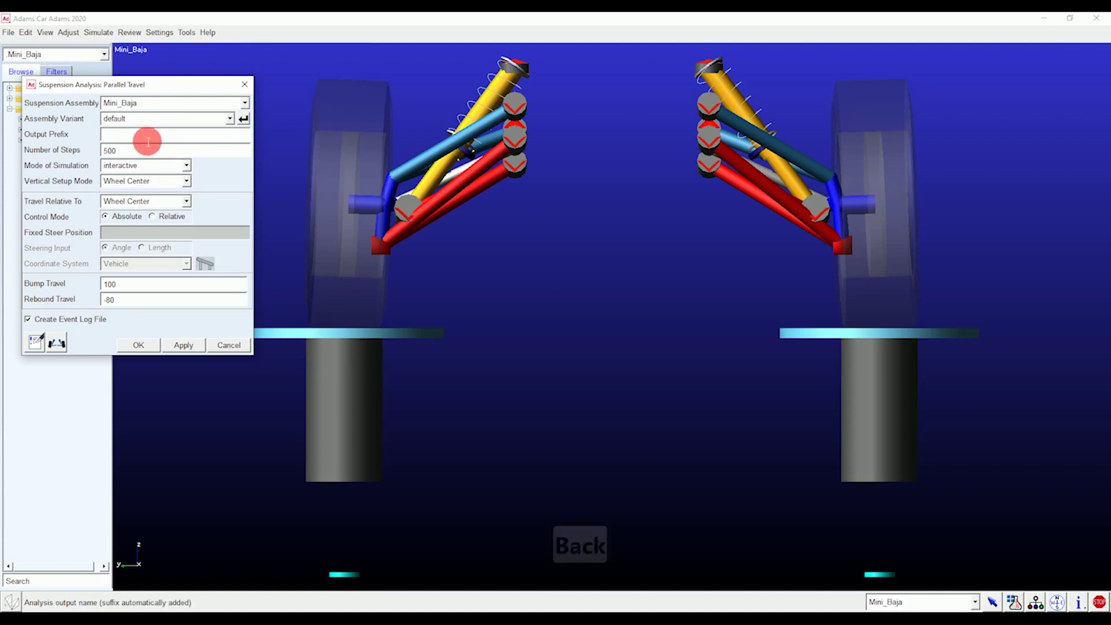
{"action": "type", "text": "Su"}
{"action": "key", "text": "BackSpace"}
{"action": "key", "text": "BackSpace"}
{"action": "type", "text": "Ba"}
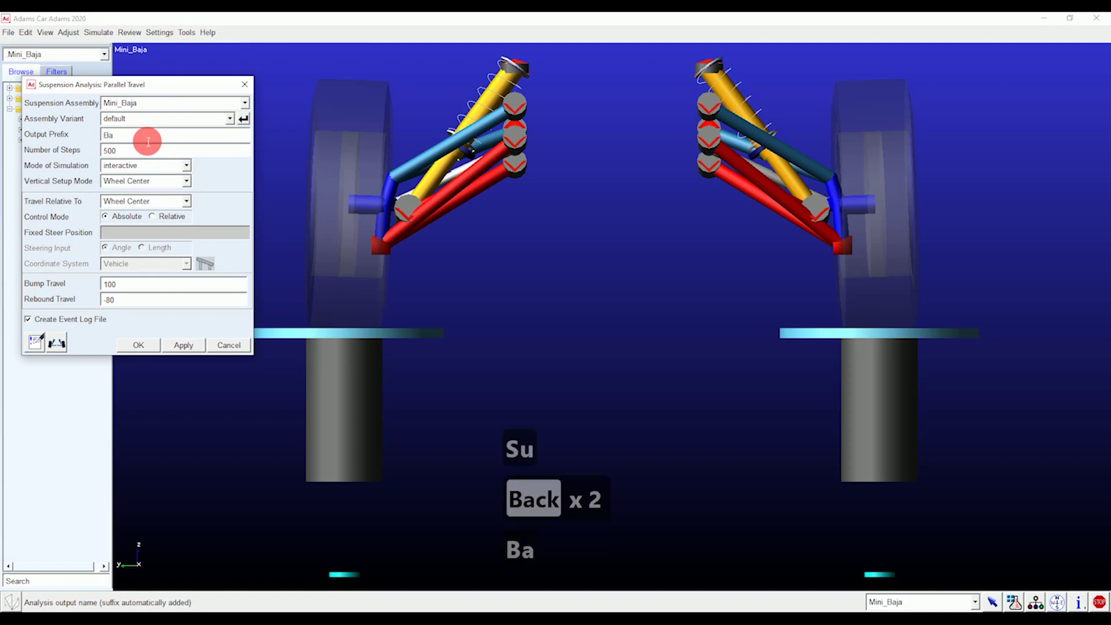
{"action": "type", "text": "ja_"}
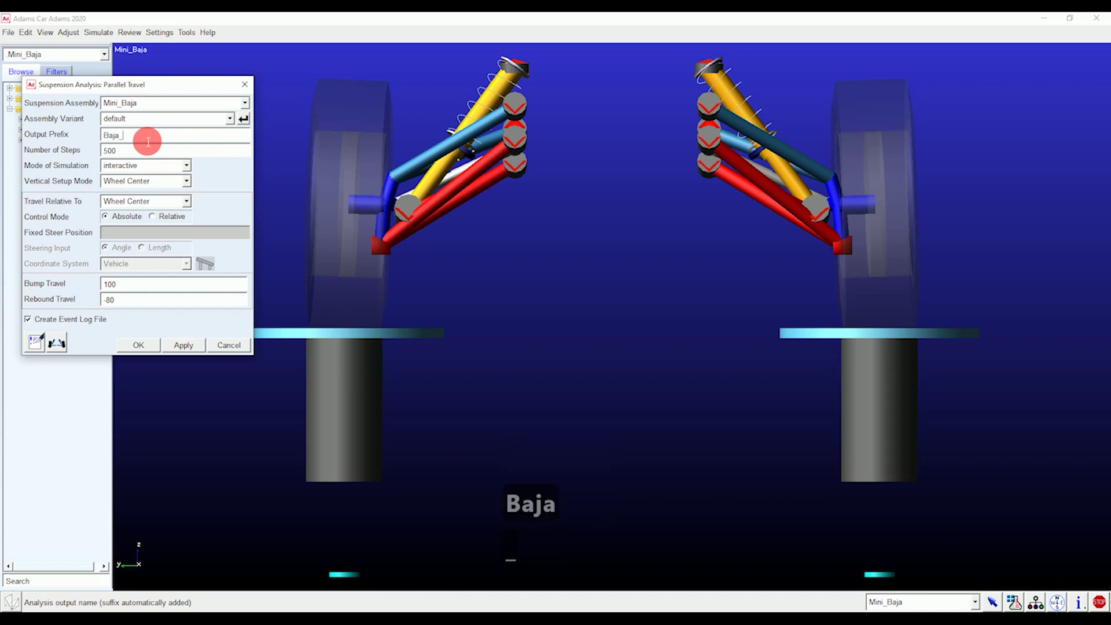
{"action": "type", "text": "Pa"}
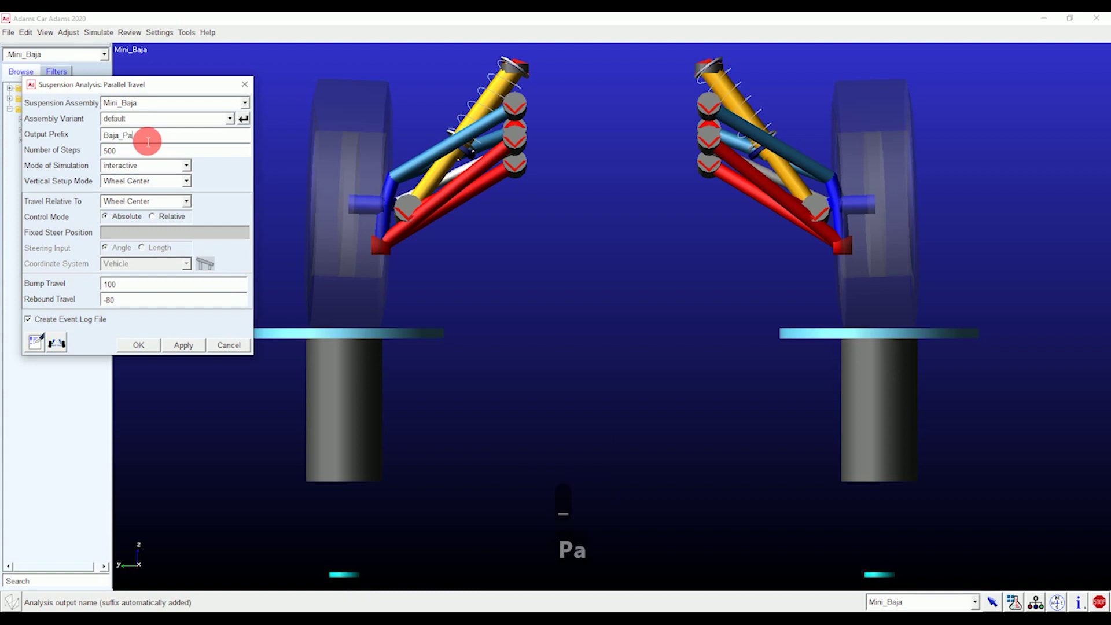
{"action": "type", "text": "ra"}
{"action": "type", "text": "l"}
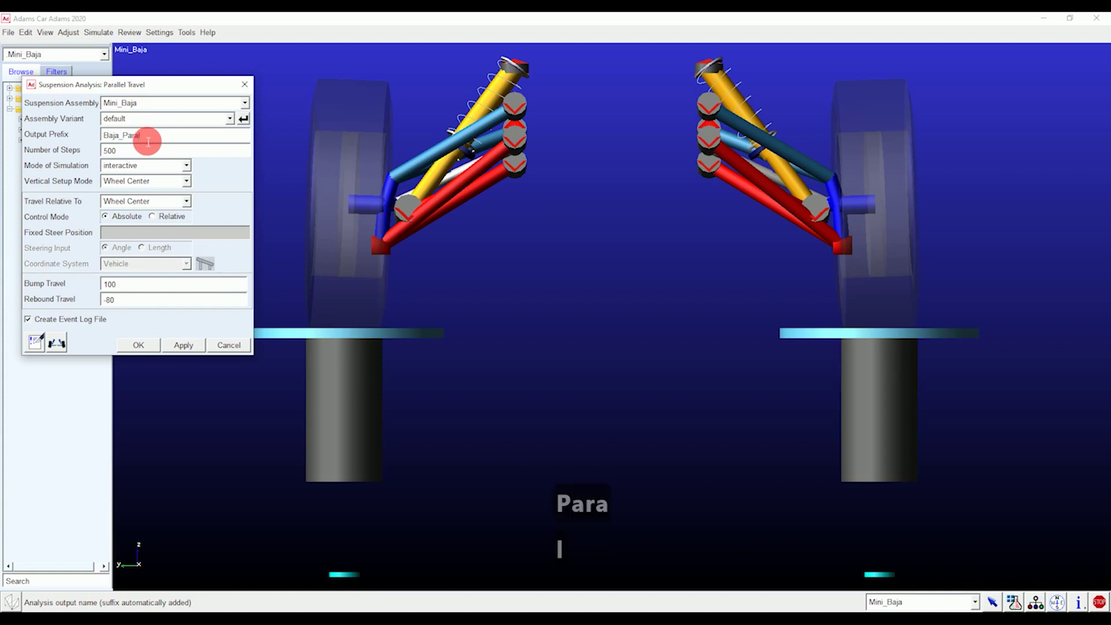
{"action": "type", "text": "lel_"}
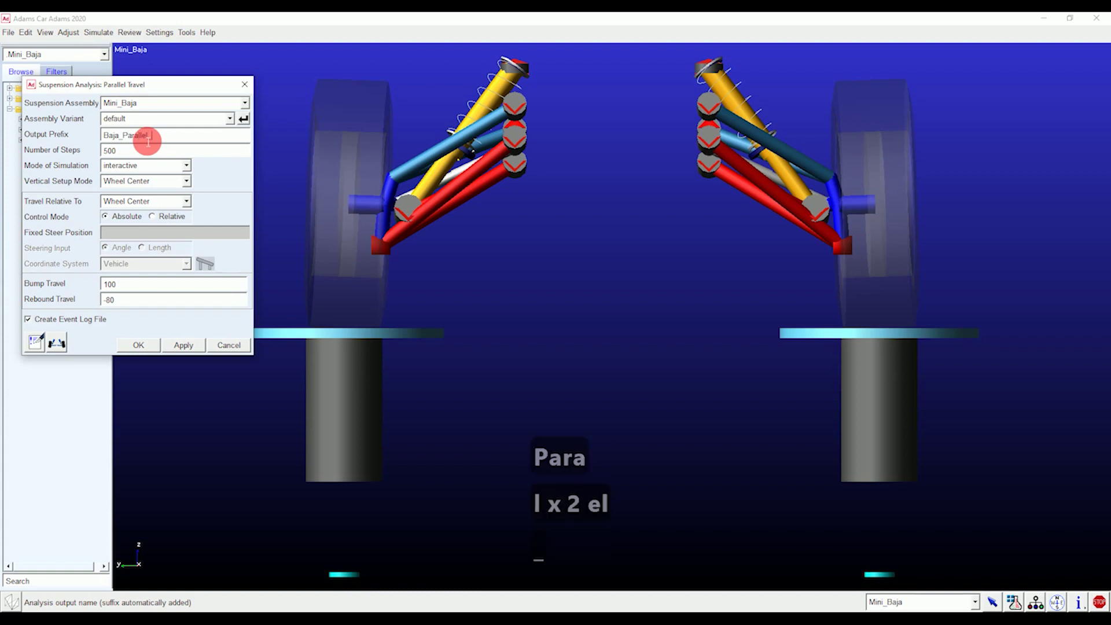
{"action": "type", "text": "Wheel"}
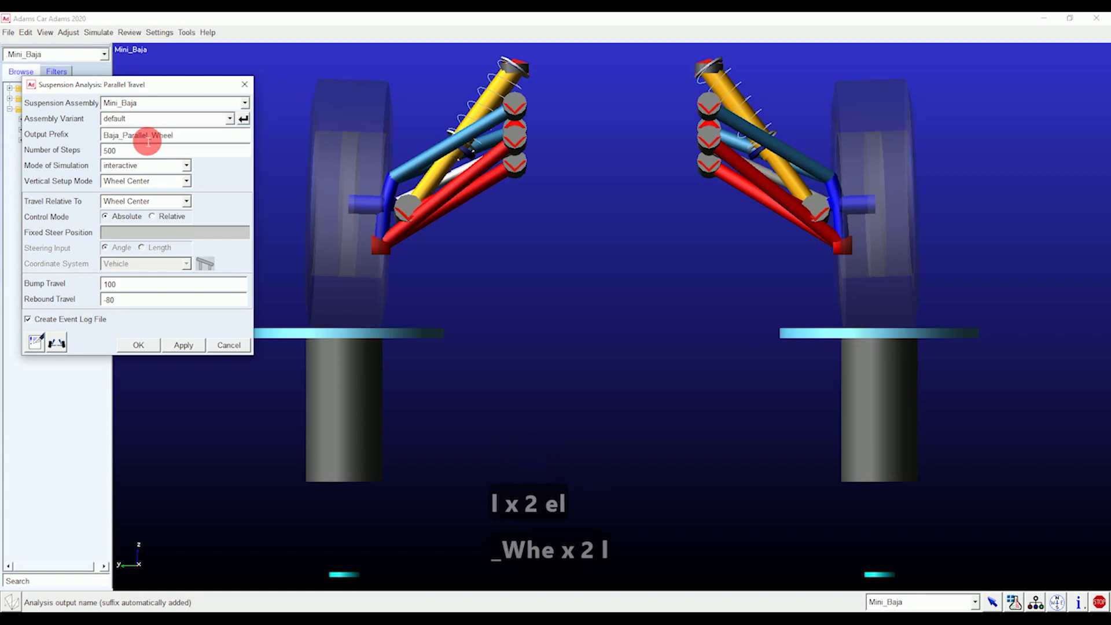
{"action": "type", "text": "_TR"}
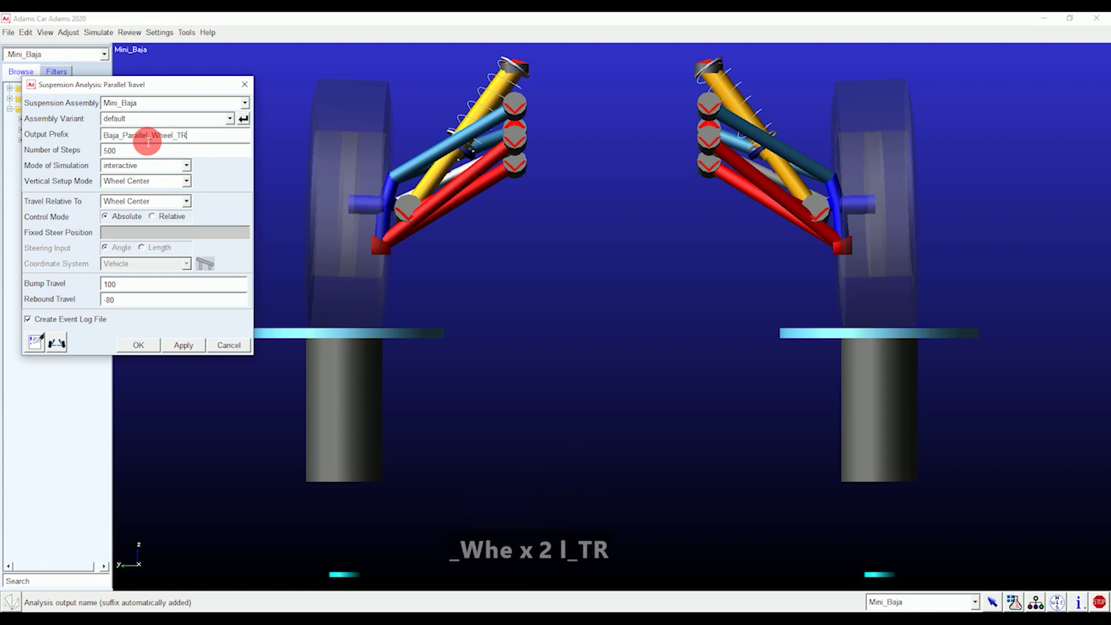
{"action": "type", "text": "avel"}
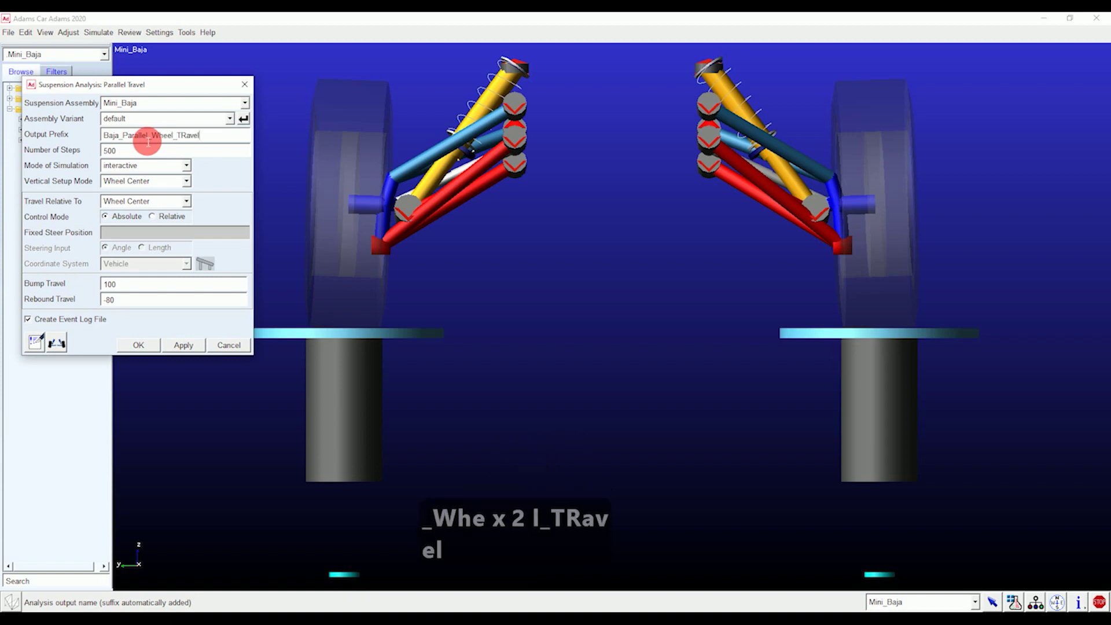
{"action": "key", "text": "BackSpace"}
{"action": "key", "text": "BackSpace"}
{"action": "key", "text": "BackSpace"}
{"action": "key", "text": "BackSpace"}
{"action": "key", "text": "BackSpace"}
{"action": "type", "text": "ravel"}
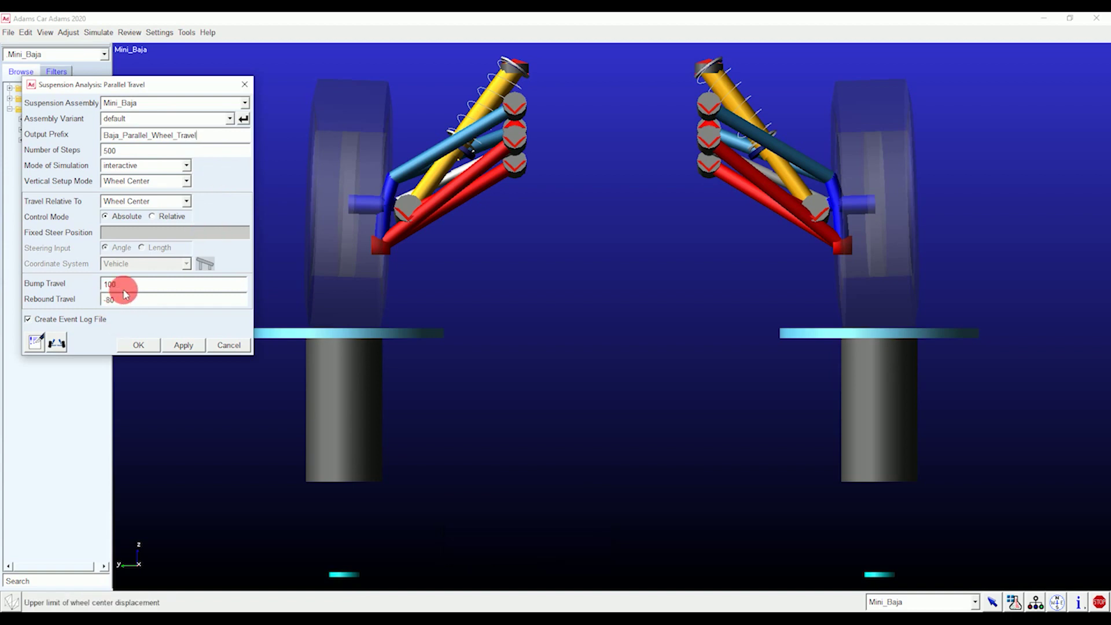
Run the parallel wheel travel simulation and check the closing lines of its message log
{"action": "left_click", "coordinate": [139, 346]}
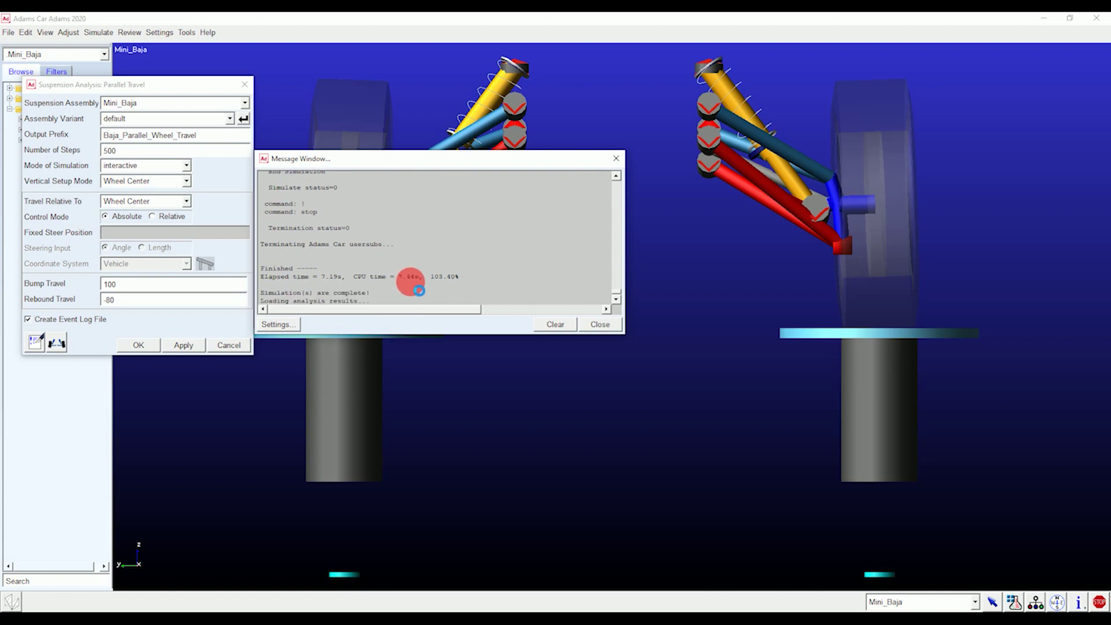
{"action": "mouse_move", "coordinate": [367, 305]}
{"action": "left_mouse_down"}
{"action": "mouse_move", "coordinate": [254, 302]}
{"action": "mouse_move", "coordinate": [260, 274]}
{"action": "left_mouse_up"}
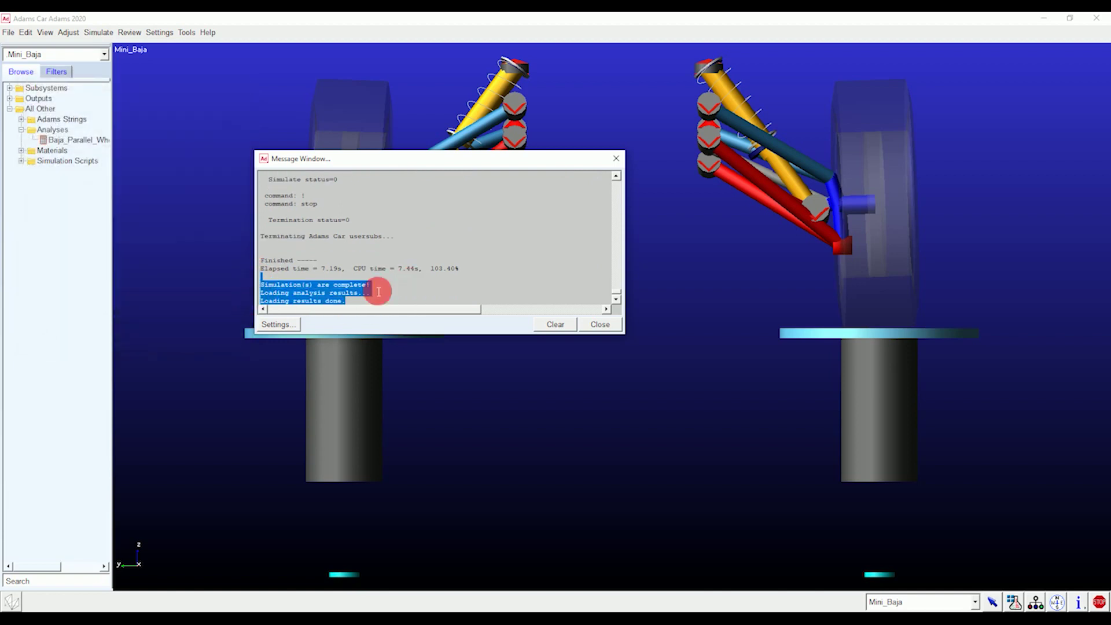
Close the message log, open the animation controls for the parallel wheel travel results and play the motion forward
{"action": "left_click", "coordinate": [594, 325]}
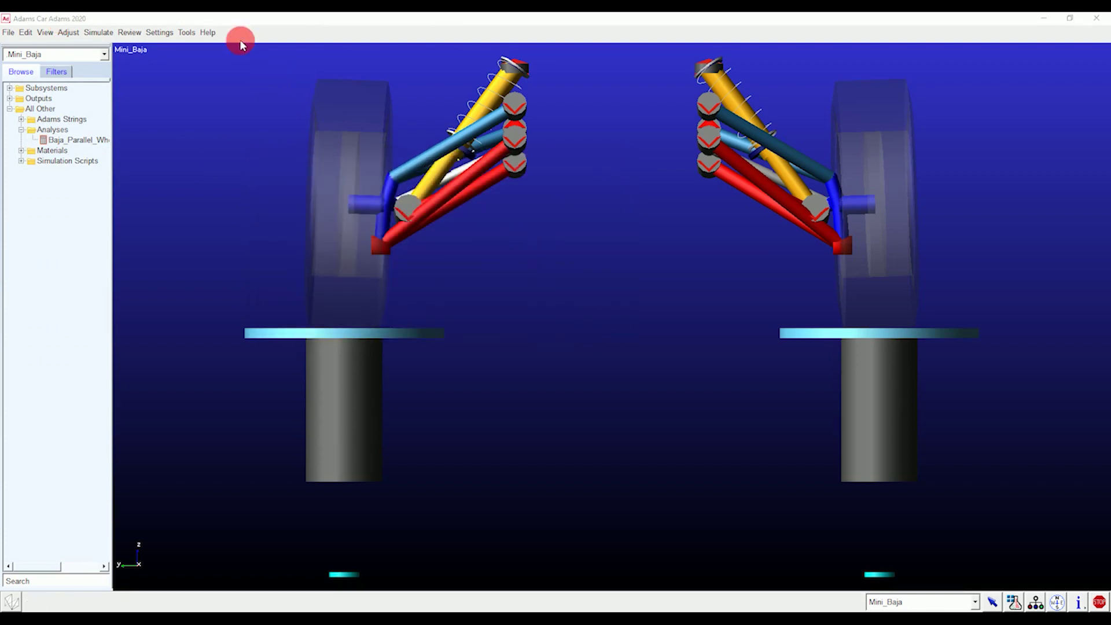
{"action": "left_click", "coordinate": [123, 34]}
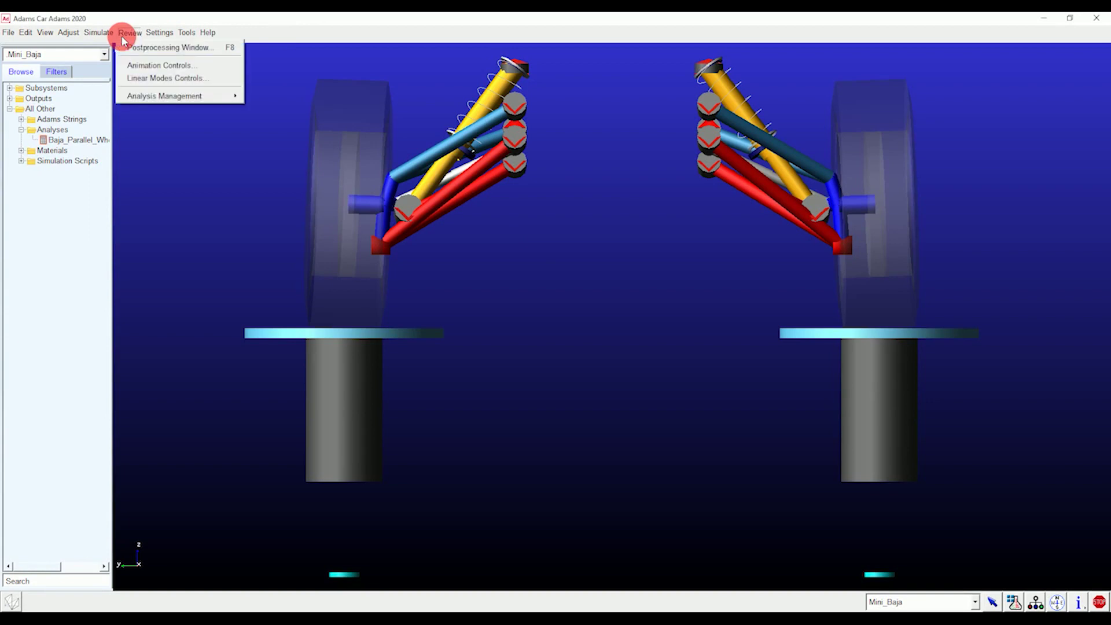
{"action": "left_click", "coordinate": [134, 65]}
{"action": "left_click", "coordinate": [138, 163]}
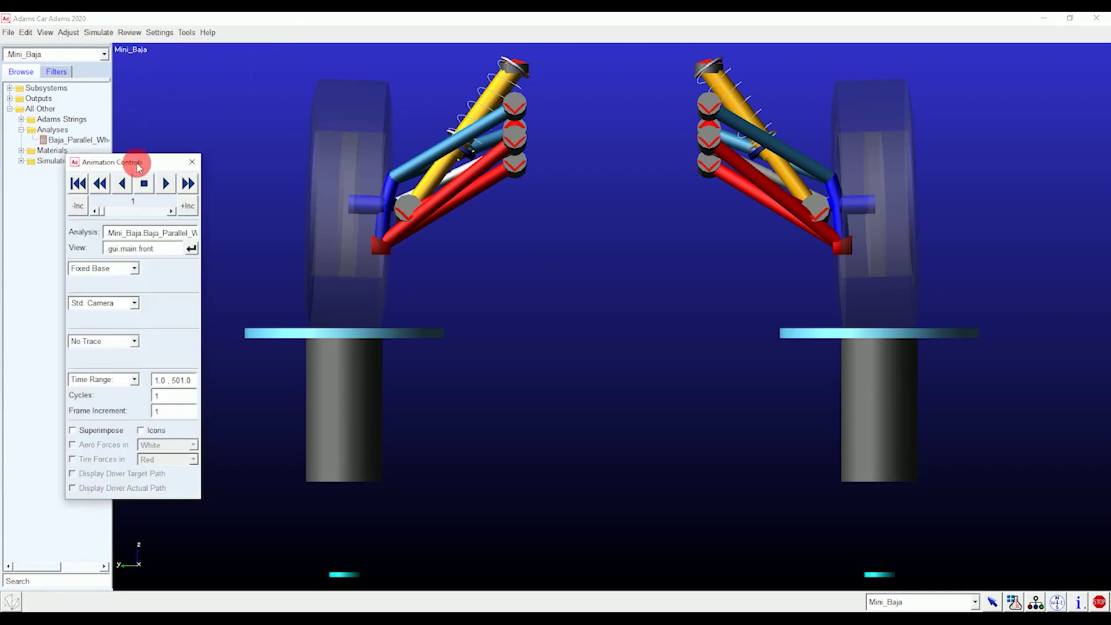
{"action": "left_click_drag", "start_coordinate": [137, 166], "coordinate": [137, 148]}
{"action": "left_click", "coordinate": [176, 167]}
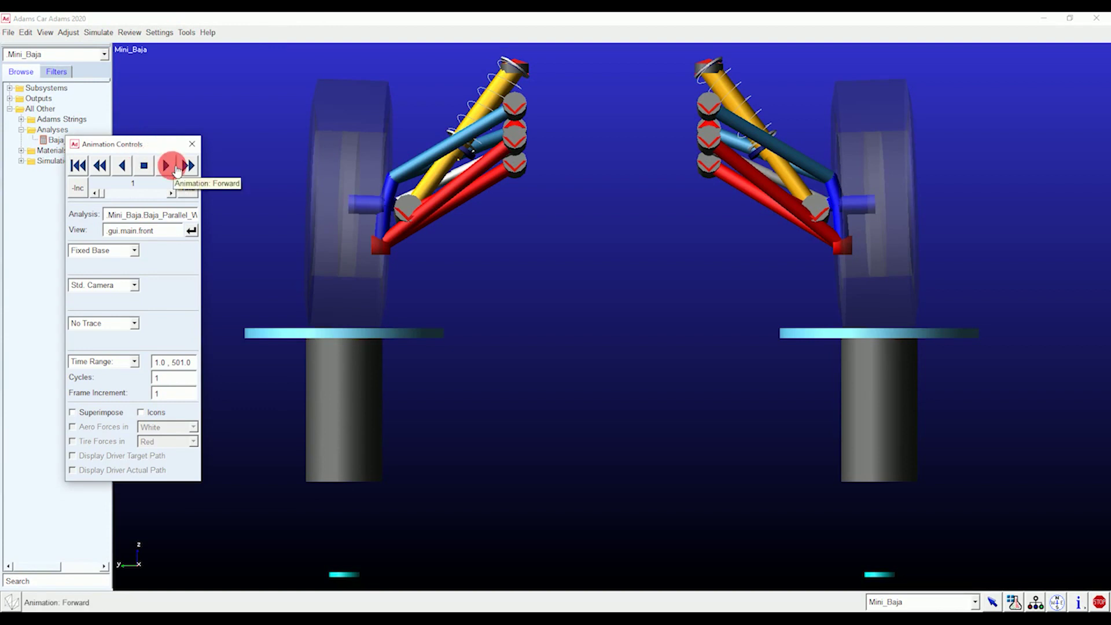
{"action": "left_click", "coordinate": [176, 168]}
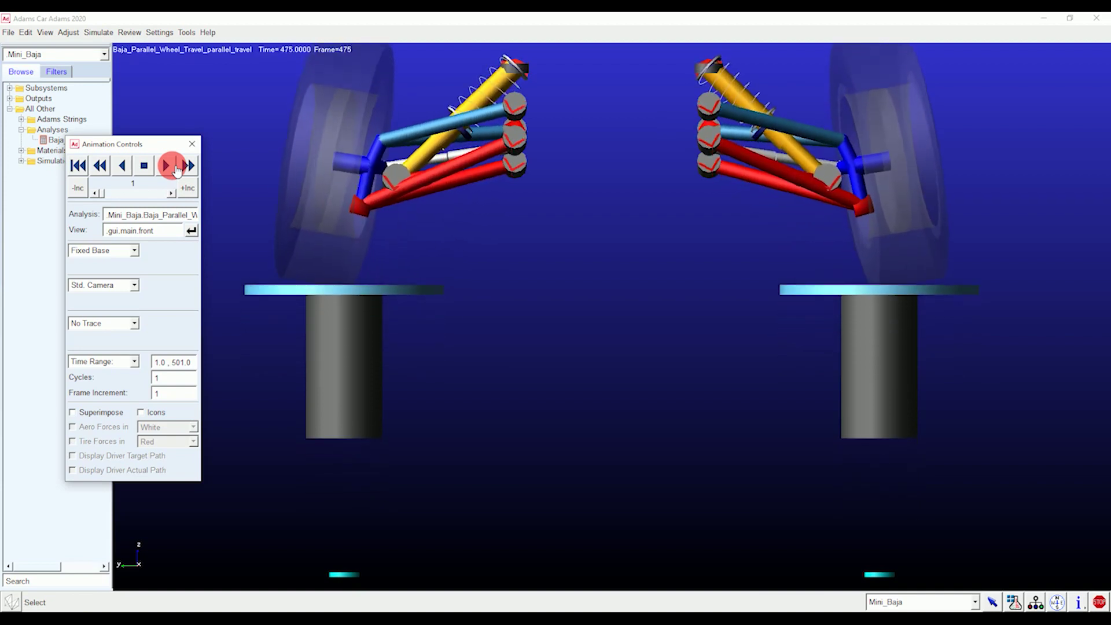
Replay the parallel wheel travel animation in reverse and forward again, and close the animation controls
{"action": "left_click", "coordinate": [124, 166]}
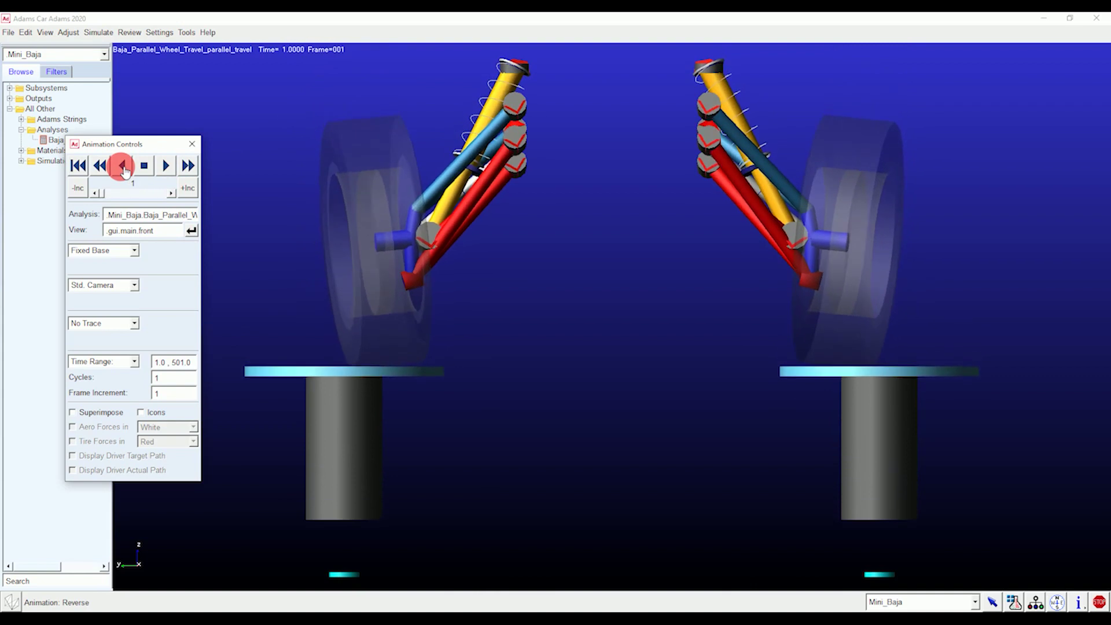
{"action": "left_click", "coordinate": [166, 167]}
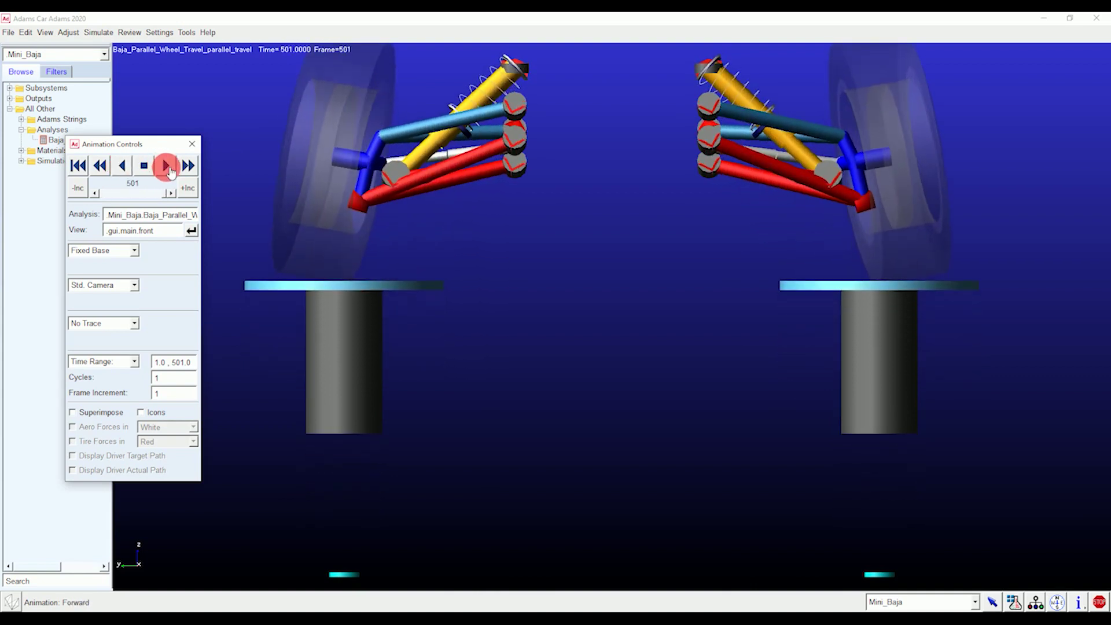
{"action": "left_click", "coordinate": [124, 167]}
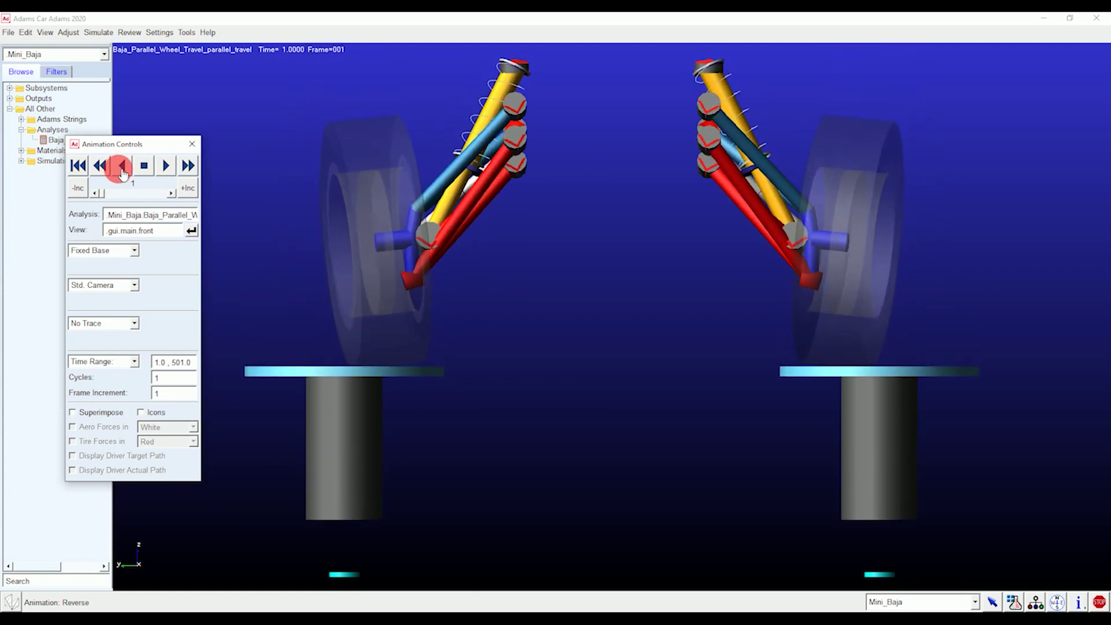
{"action": "left_click", "coordinate": [146, 167]}
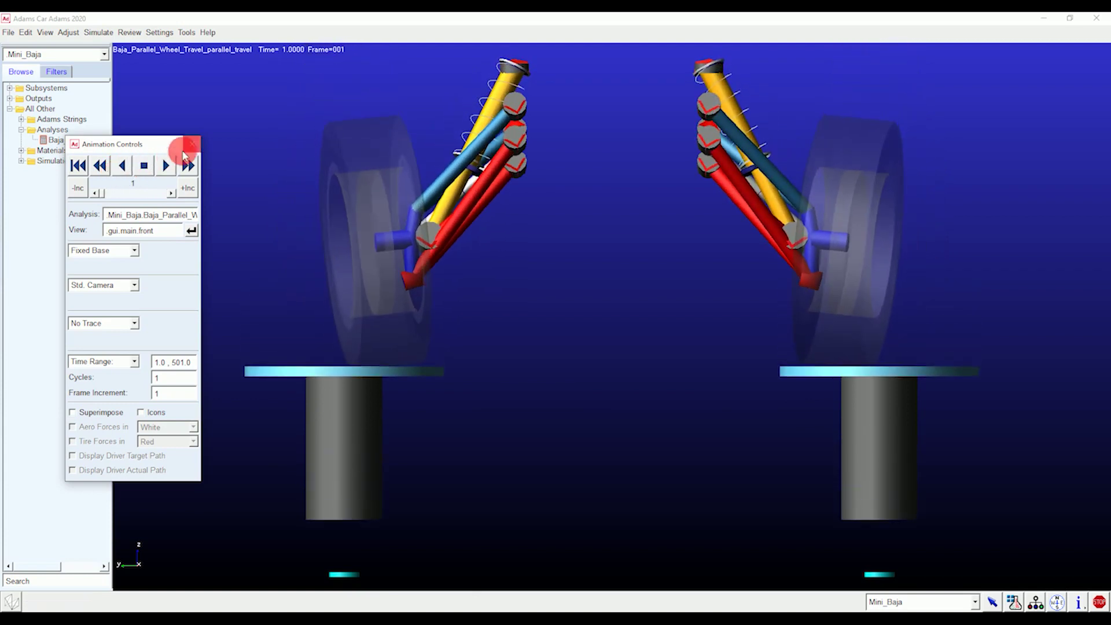
{"action": "left_click", "coordinate": [188, 146]}
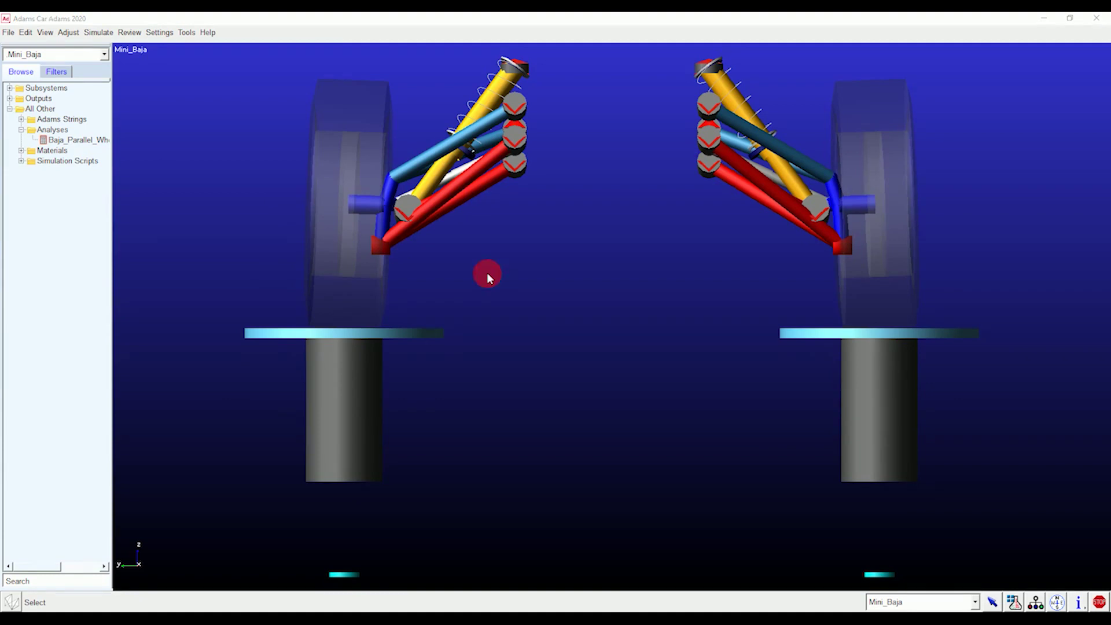
Start an opposite wheel travel analysis for Mini_Baja with the output prefix Baja_Opposite_Wheel_Travel
{"action": "left_click", "coordinate": [96, 34]}
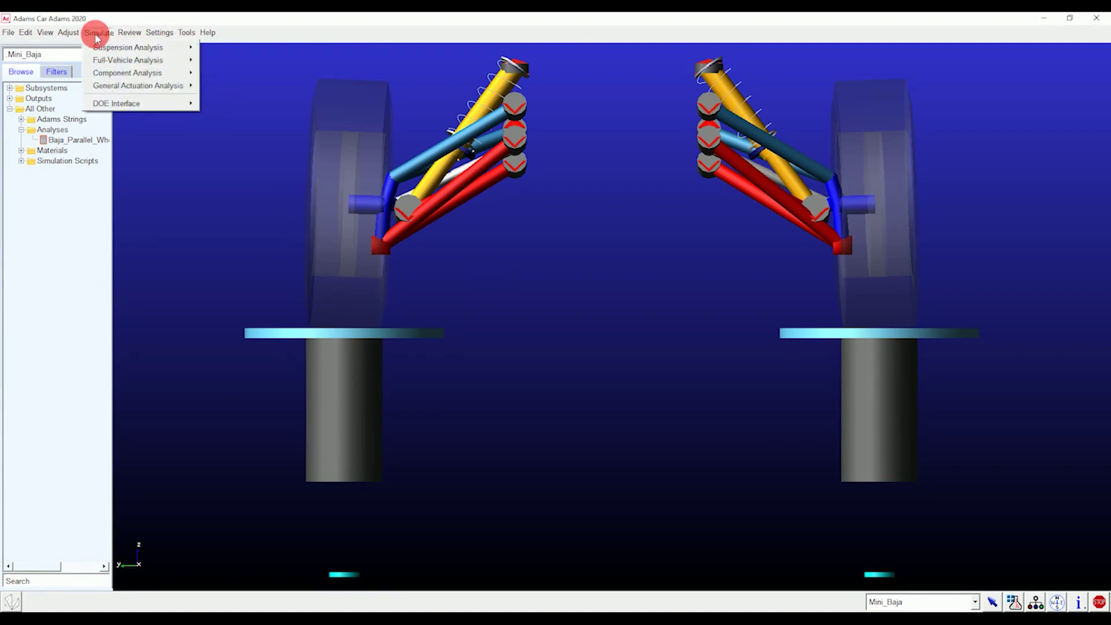
{"action": "mouse_move", "coordinate": [165, 47]}
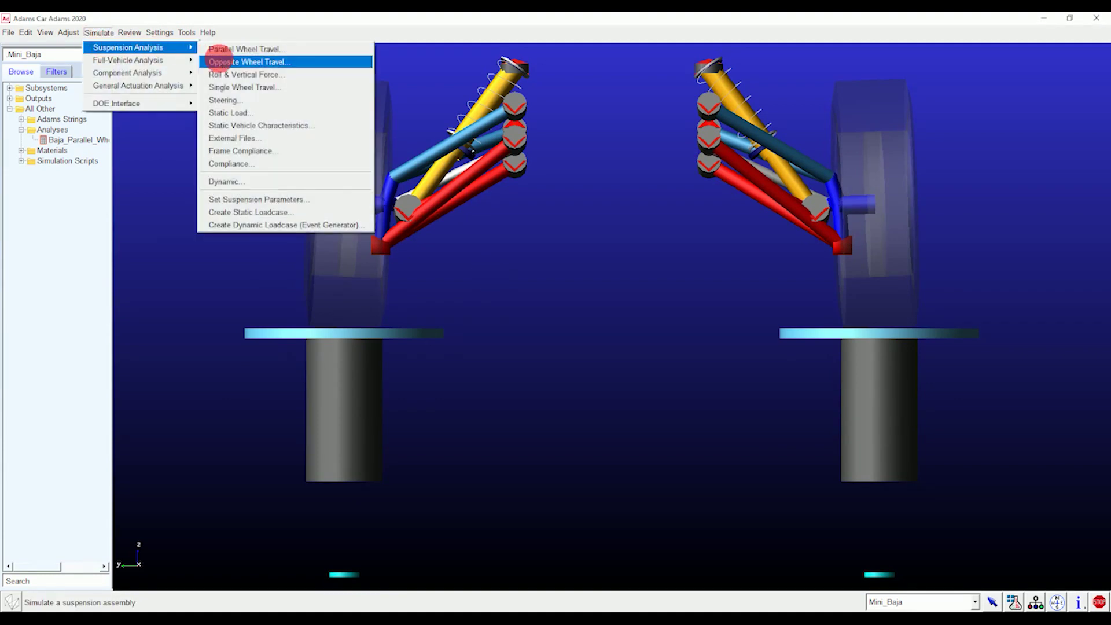
{"action": "left_click", "coordinate": [220, 61]}
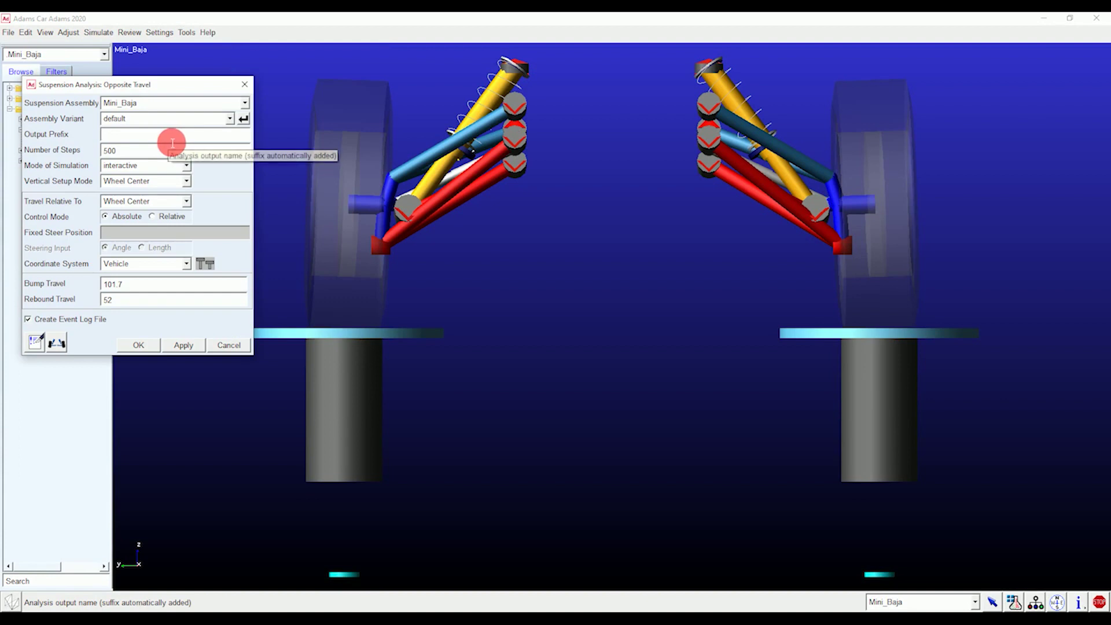
{"action": "type", "text": "Baja"}
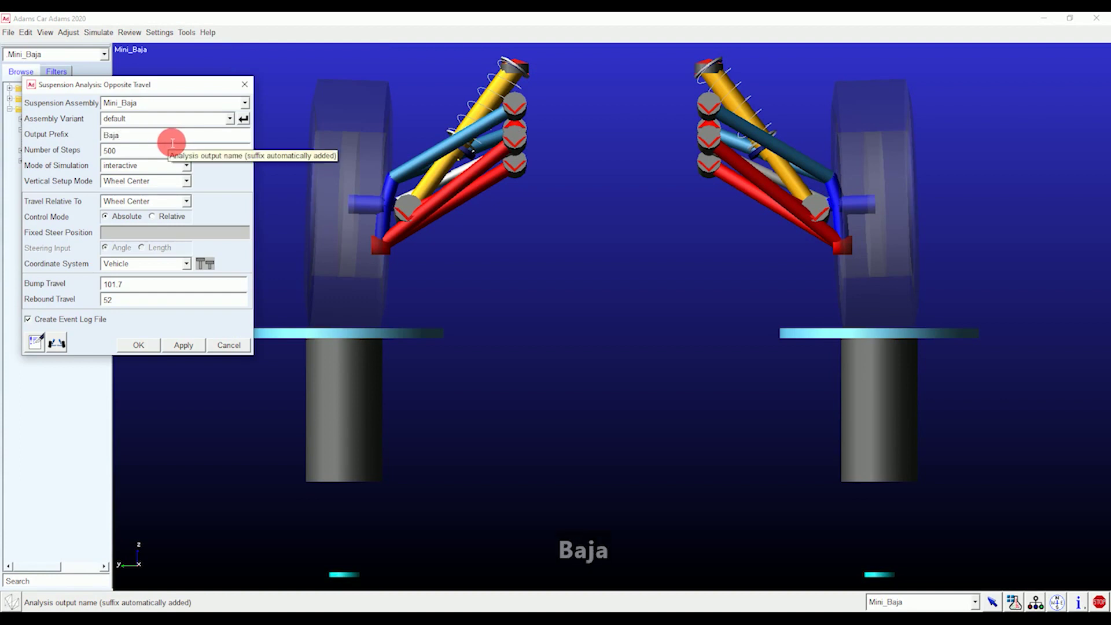
{"action": "type", "text": "_Opp"}
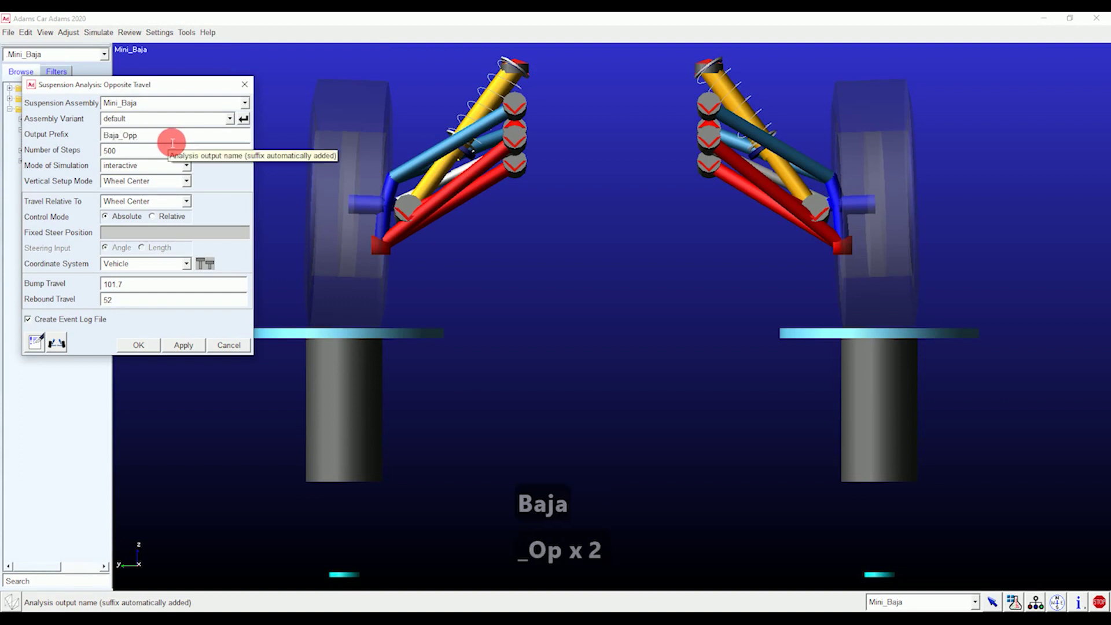
{"action": "type", "text": "osite"}
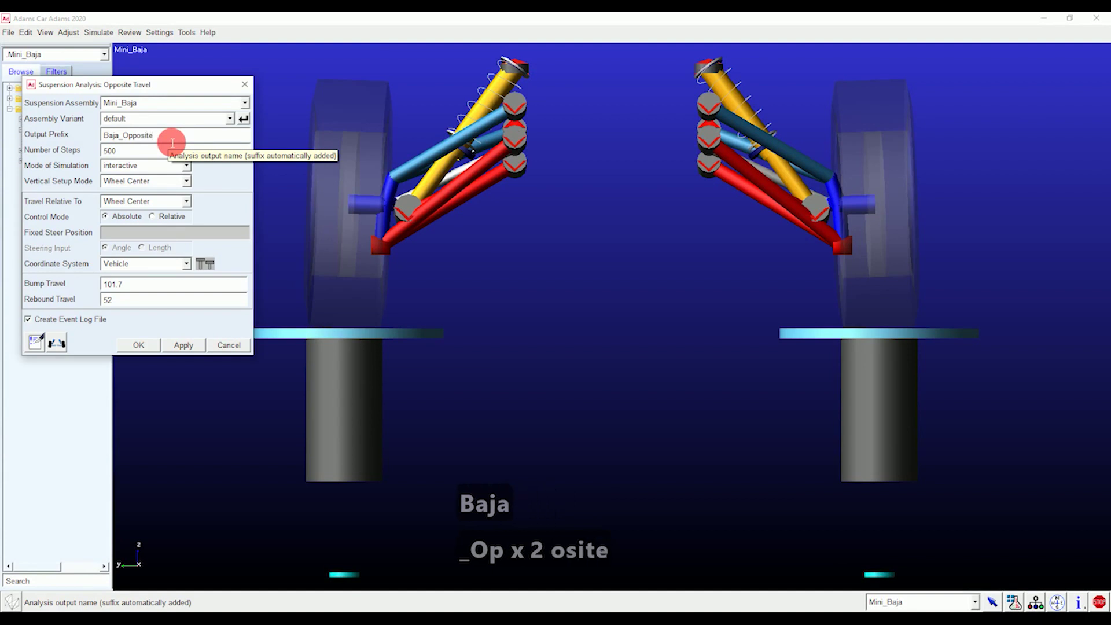
{"action": "type", "text": "_Wheel"}
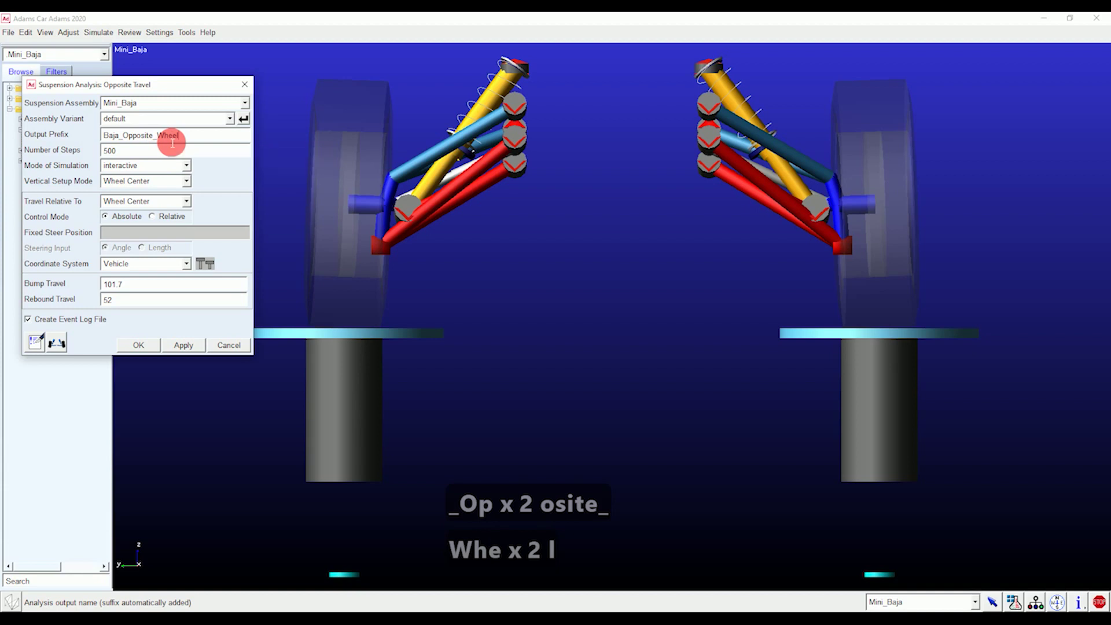
{"action": "type", "text": "_Tra"}
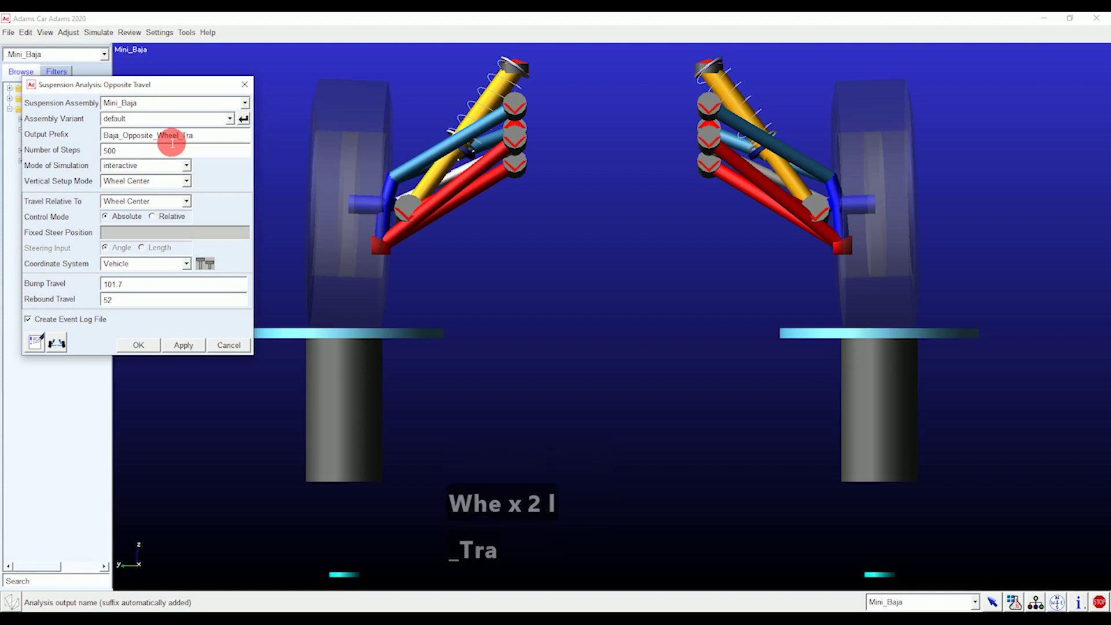
{"action": "type", "text": "vel"}
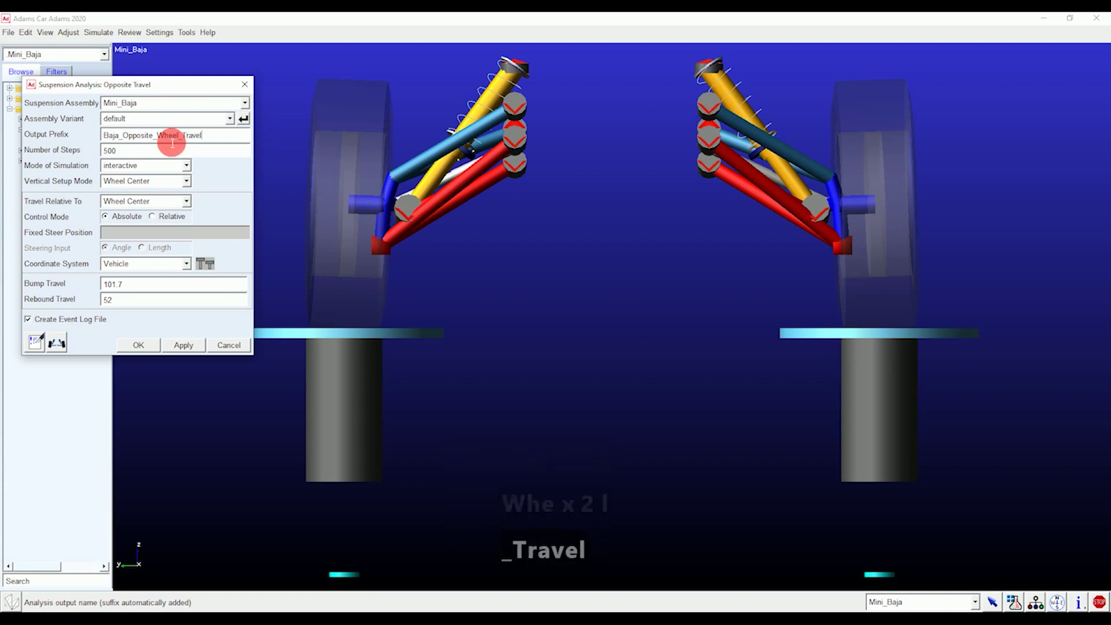
Set the bump travel to 100 and the rebound travel to -80, and run the opposite wheel travel simulation
{"action": "left_click_drag", "start_coordinate": [135, 289], "coordinate": [105, 286]}
{"action": "type", "text": "100"}
{"action": "left_click", "coordinate": [123, 306]}
{"action": "left_click_drag", "start_coordinate": [123, 307], "coordinate": [103, 307]}
{"action": "type", "text": "-80"}
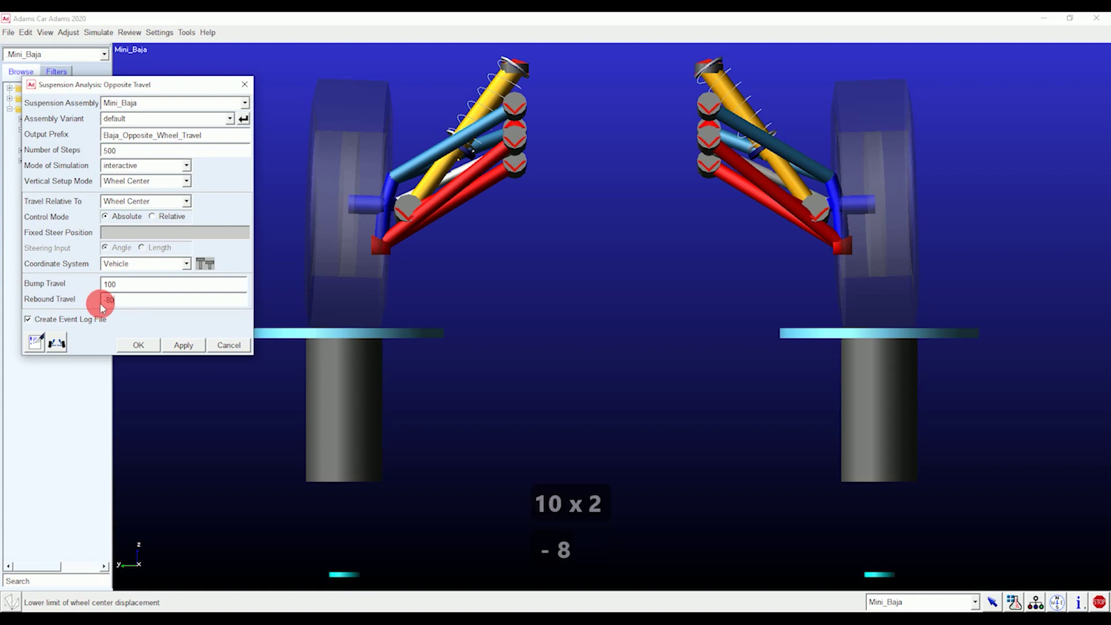
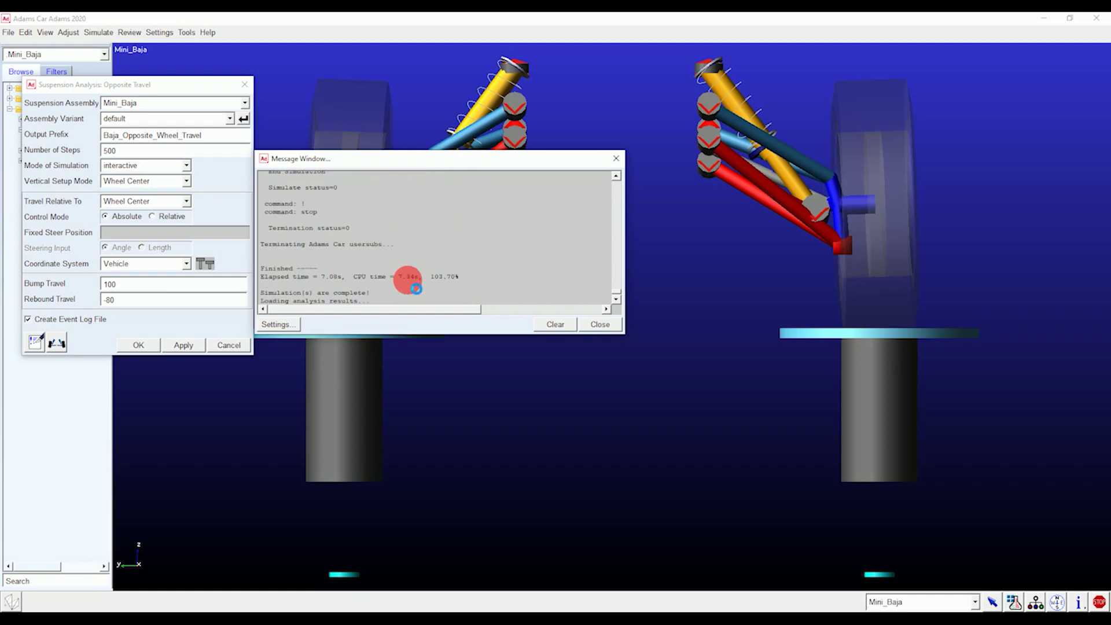
{"action": "left_click", "coordinate": [602, 325]}
Animate the opposite wheel travel results forward and in reverse twice to examine how both wheels move
{"action": "key", "text": "z"}
{"action": "mouse_move", "coordinate": [600, 312]}
{"action": "left_mouse_down"}
{"action": "mouse_move", "coordinate": [600, 302]}
{"action": "mouse_move", "coordinate": [609, 322]}
{"action": "left_mouse_up"}
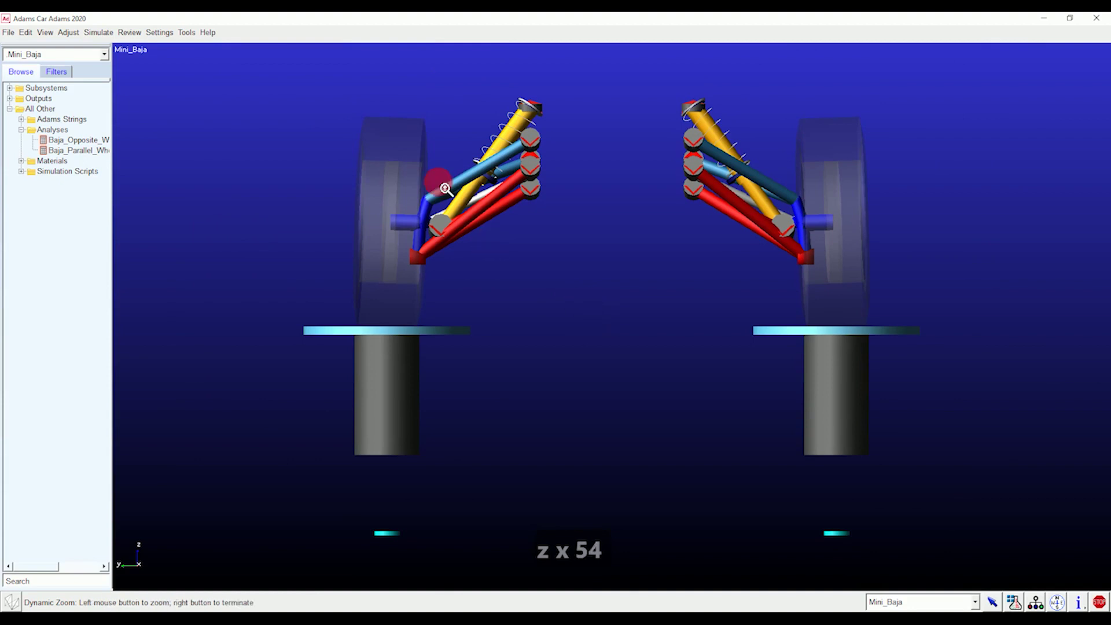
{"action": "left_click", "coordinate": [137, 36]}
{"action": "left_click", "coordinate": [136, 63]}
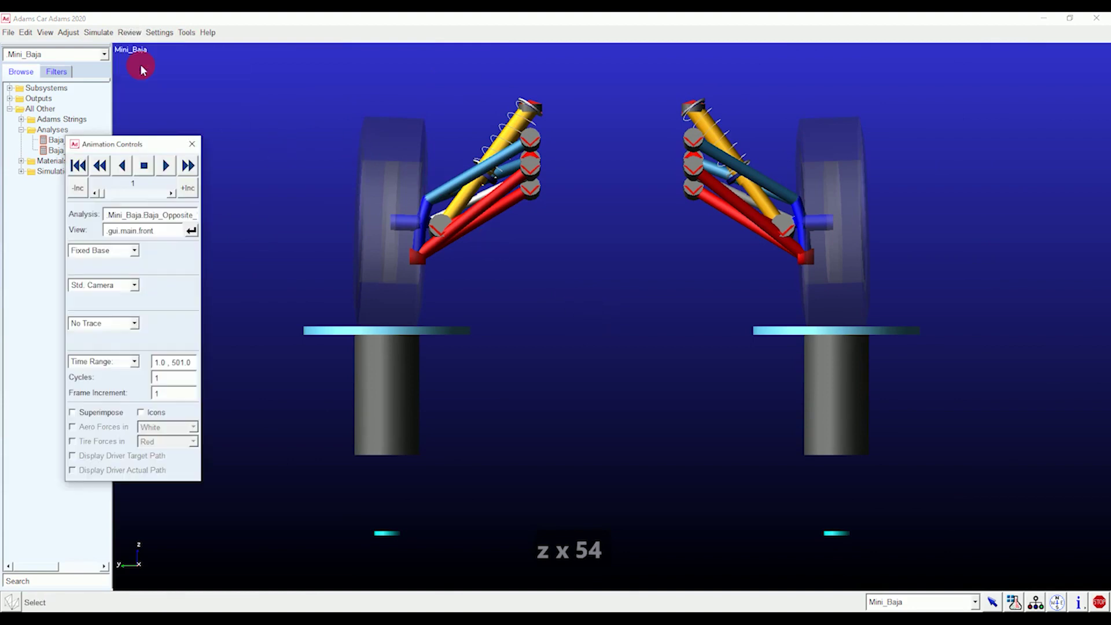
{"action": "left_click", "coordinate": [166, 164]}
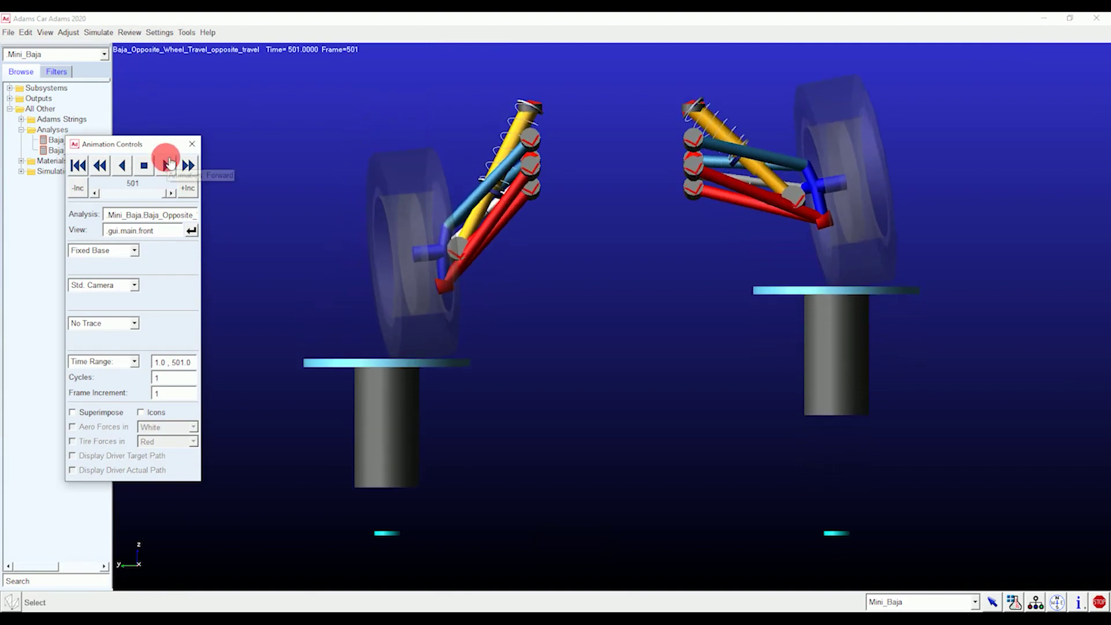
{"action": "left_click", "coordinate": [123, 165]}
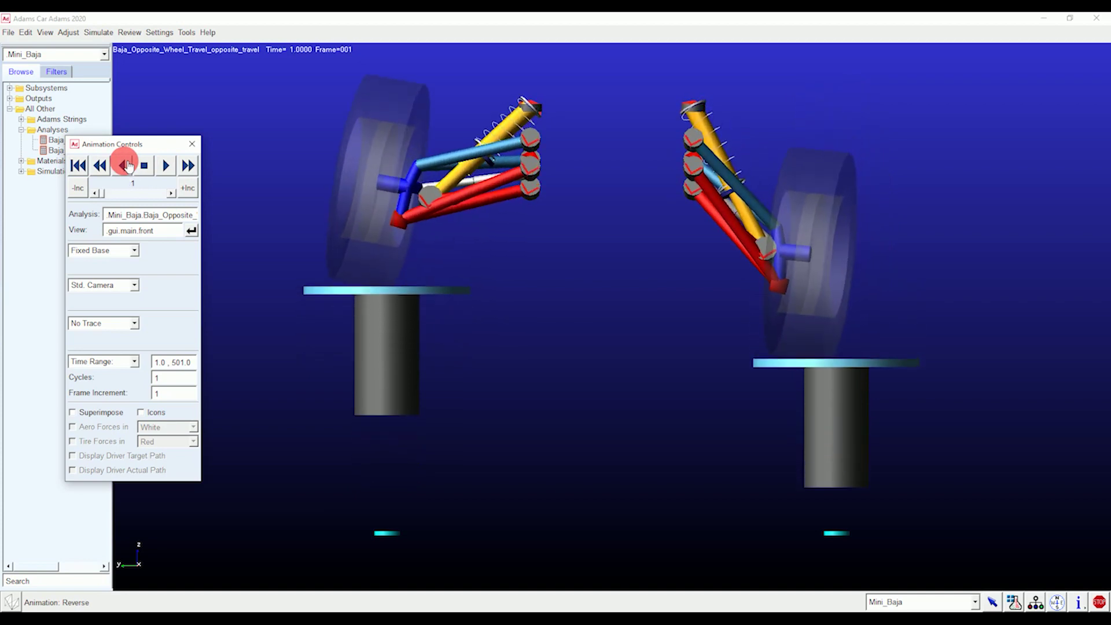
{"action": "left_click", "coordinate": [163, 166]}
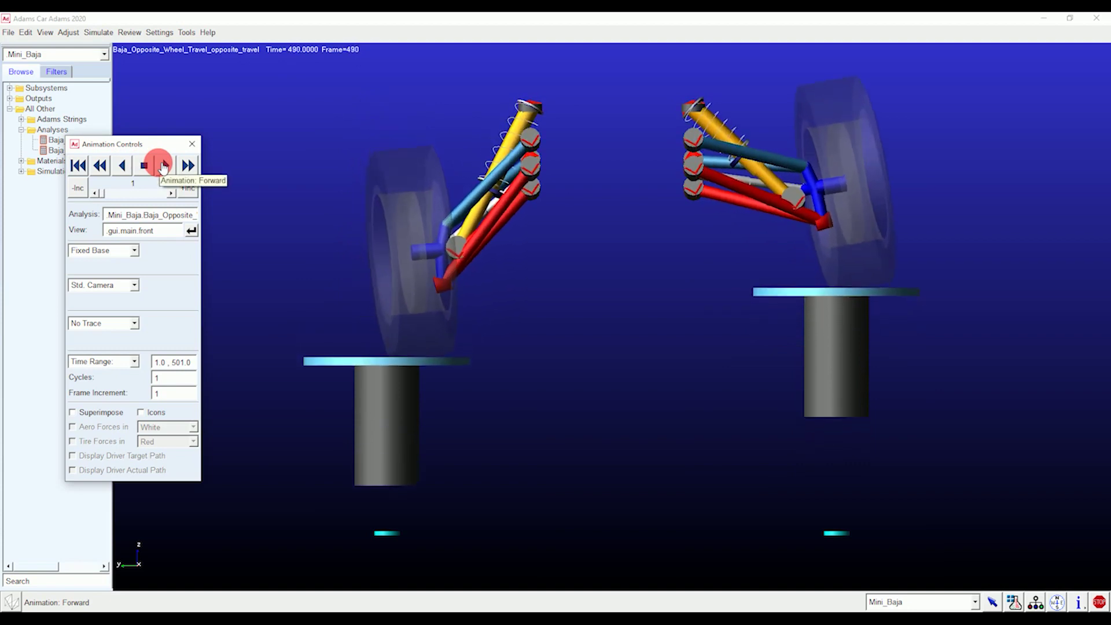
{"action": "left_click", "coordinate": [123, 166]}
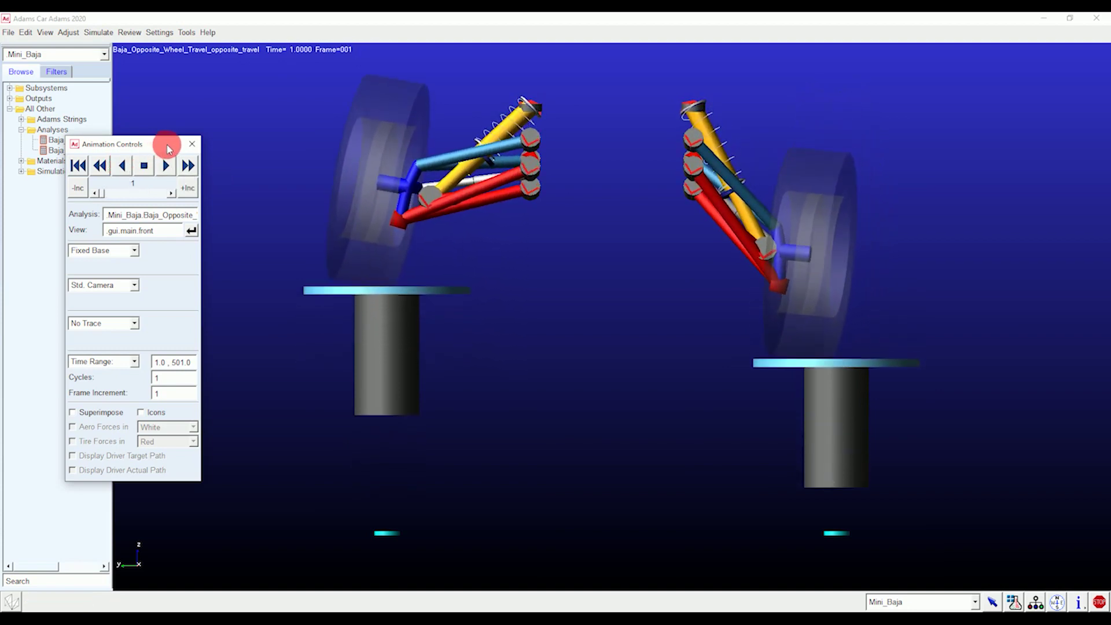
{"action": "left_click", "coordinate": [187, 146]}
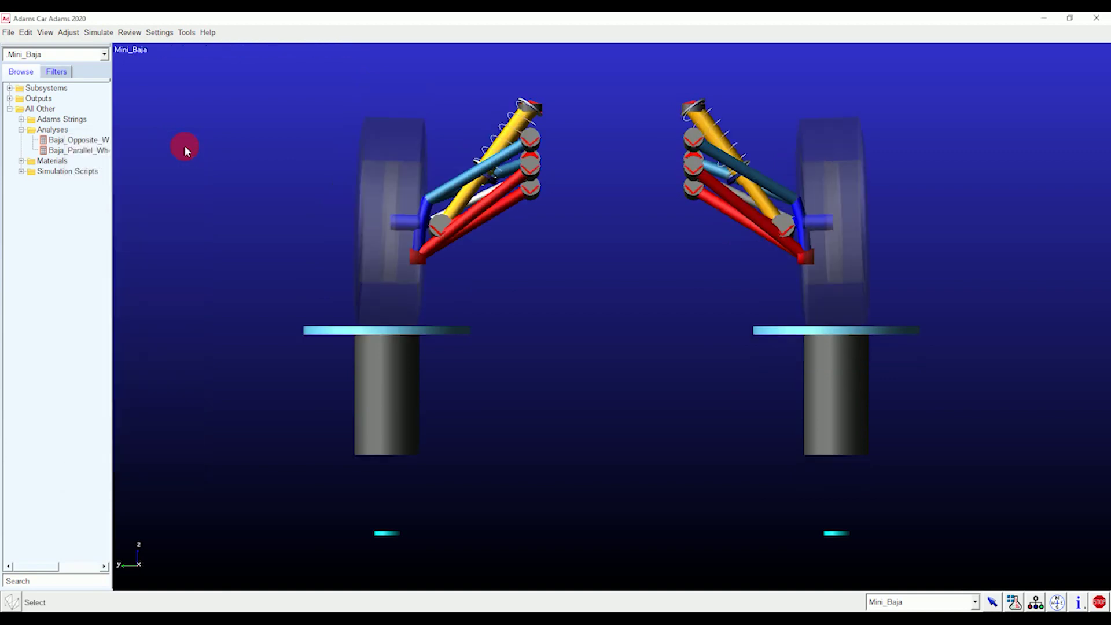
Start a single wheel travel analysis for Mini_Baja with the output prefix Baja_Single_Wheel_Travel
{"action": "left_click", "coordinate": [106, 36]}
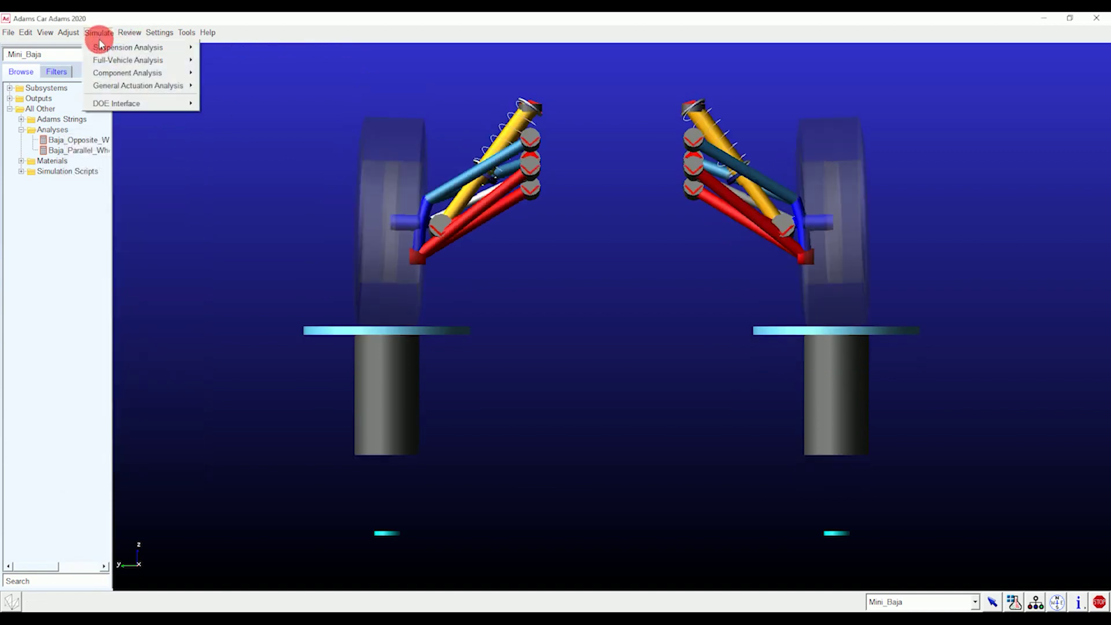
{"action": "mouse_move", "coordinate": [185, 49]}
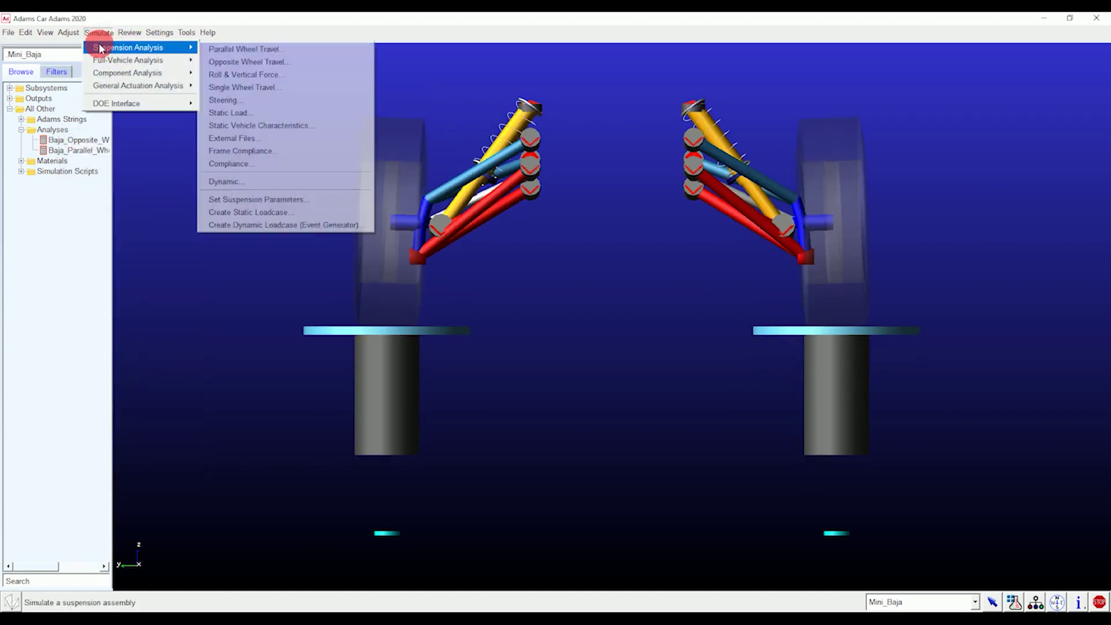
{"action": "left_click", "coordinate": [231, 88]}
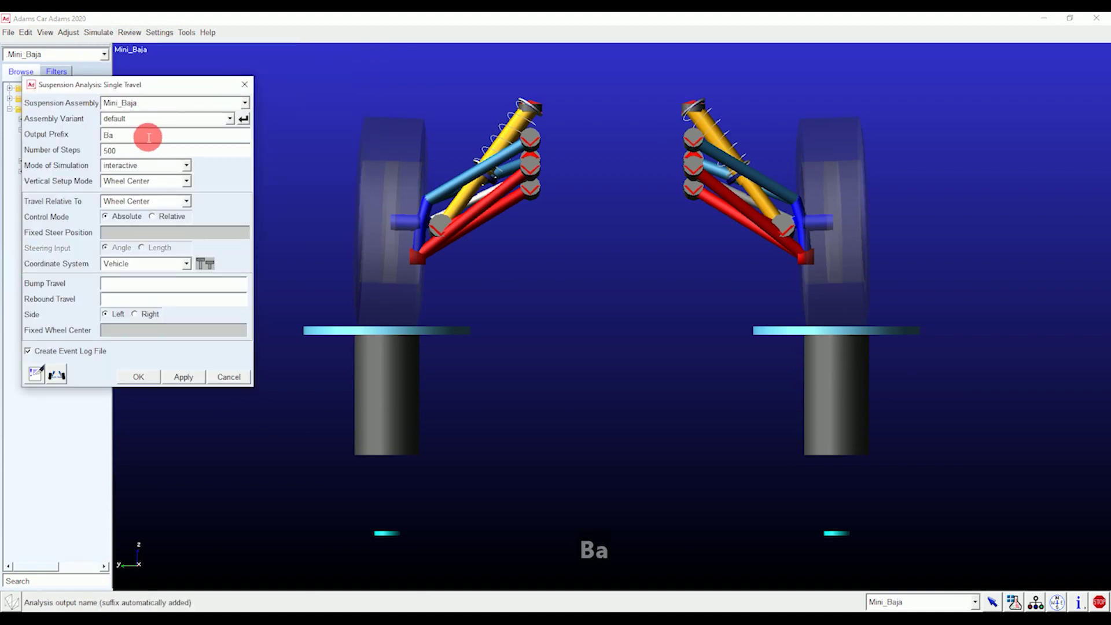
{"action": "type", "text": "_"}
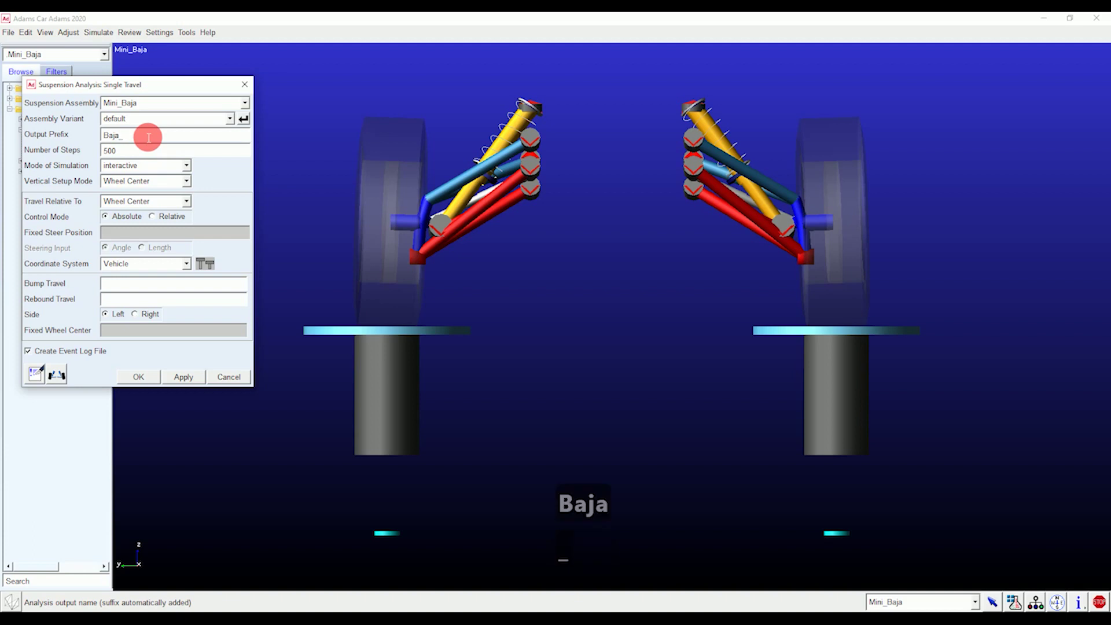
{"action": "type", "text": "Single"}
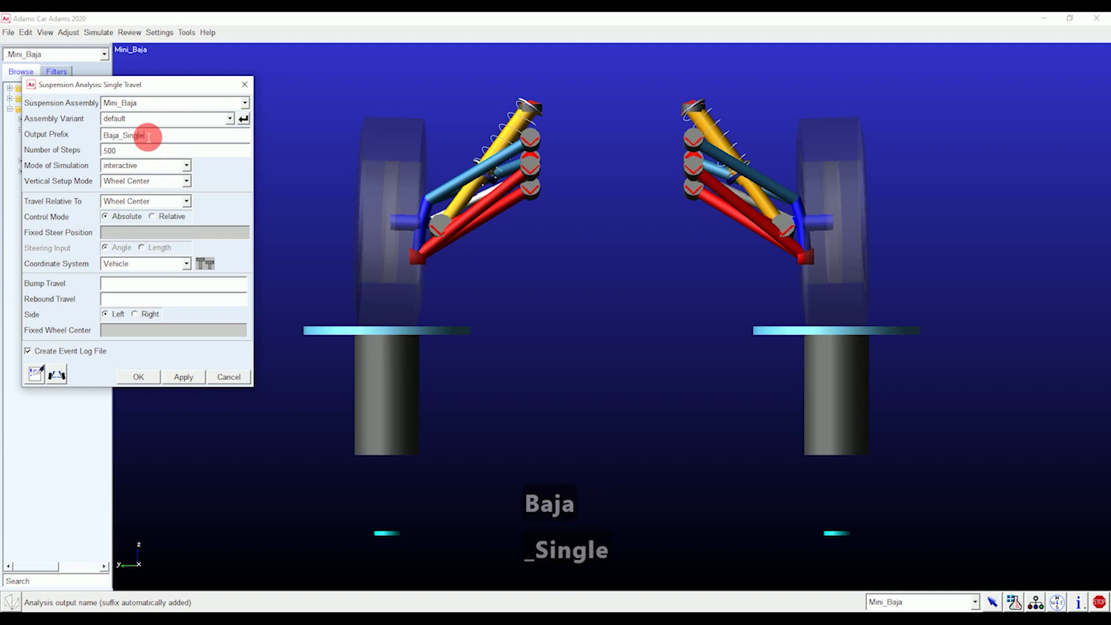
{"action": "type", "text": "_Whell"}
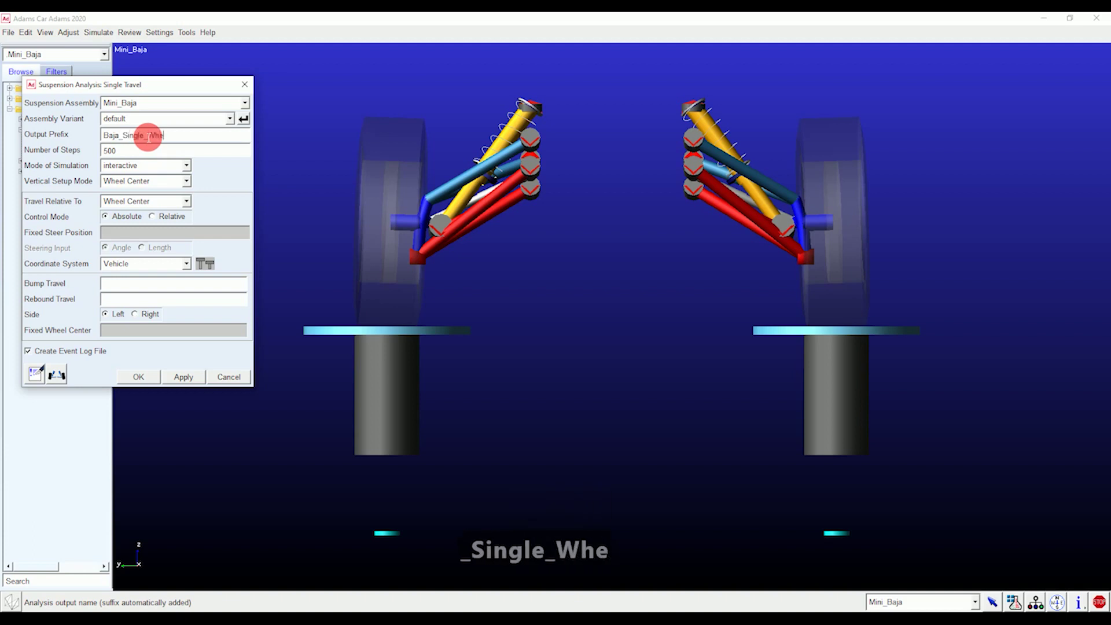
{"action": "key", "text": "BackSpace"}
{"action": "key", "text": "BackSpace"}
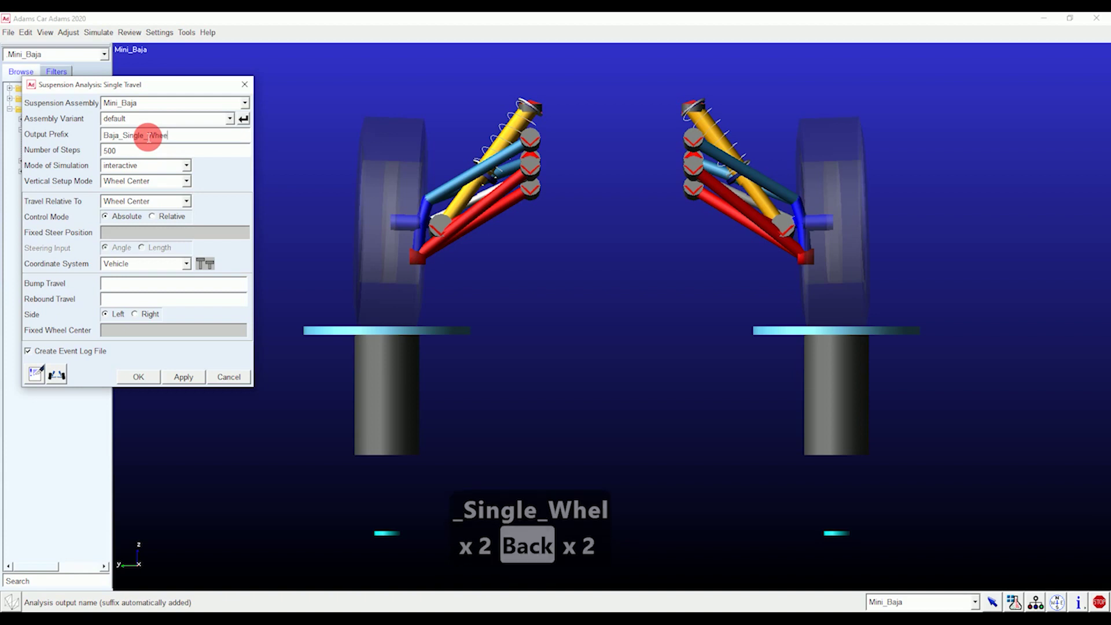
{"action": "type", "text": "el_Travel"}
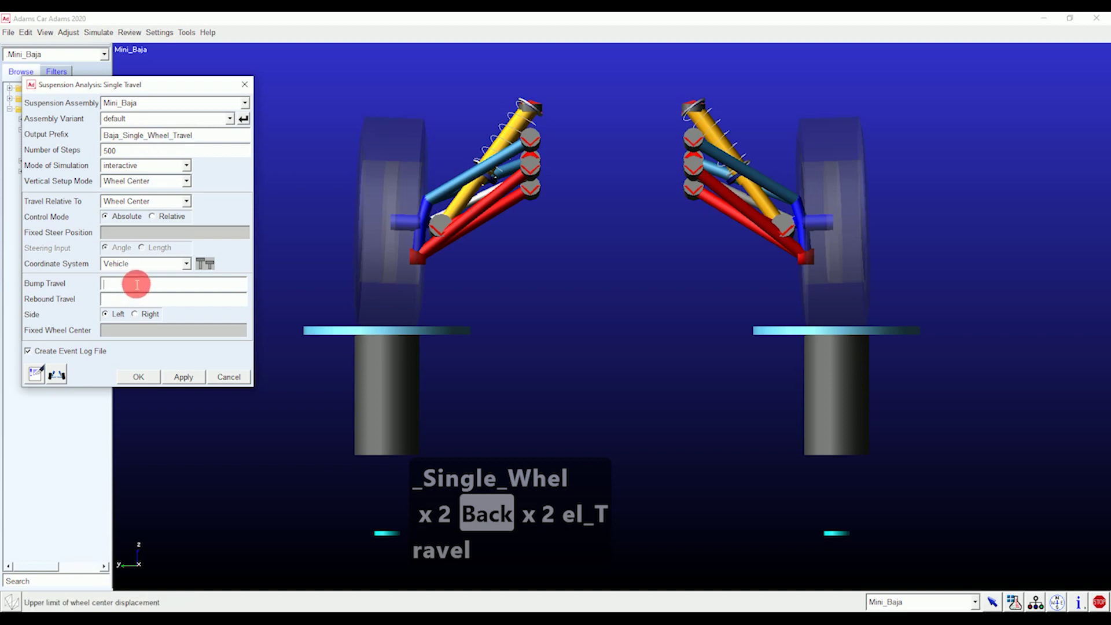
Set the bump travel to 100 and the rebound travel to -80, and run the single wheel travel simulation
{"action": "type", "text": "100"}
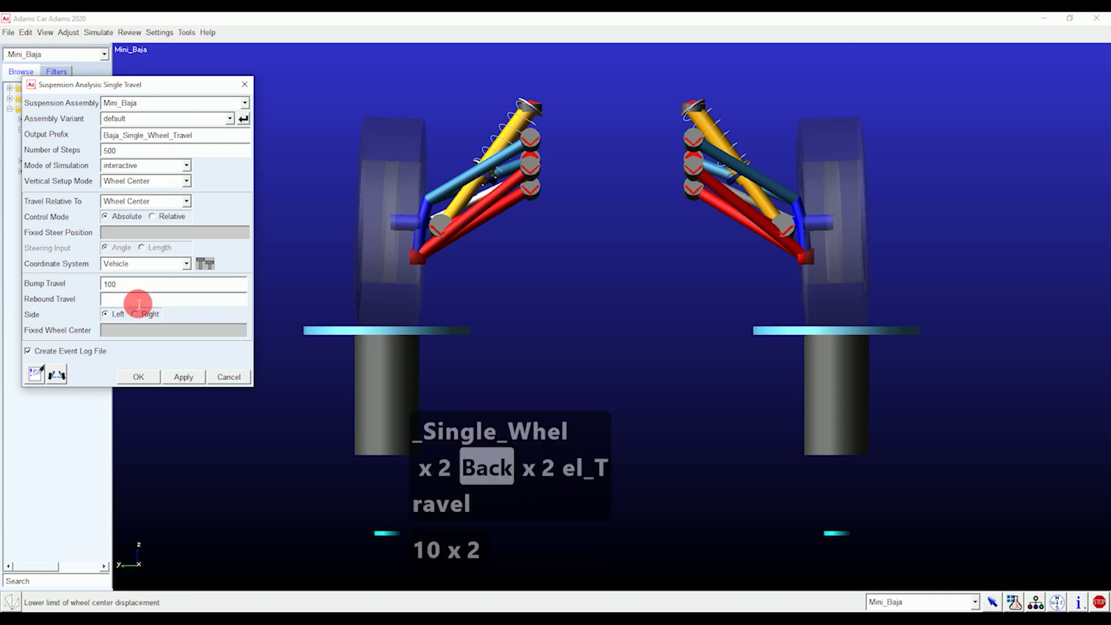
{"action": "type", "text": "-80"}
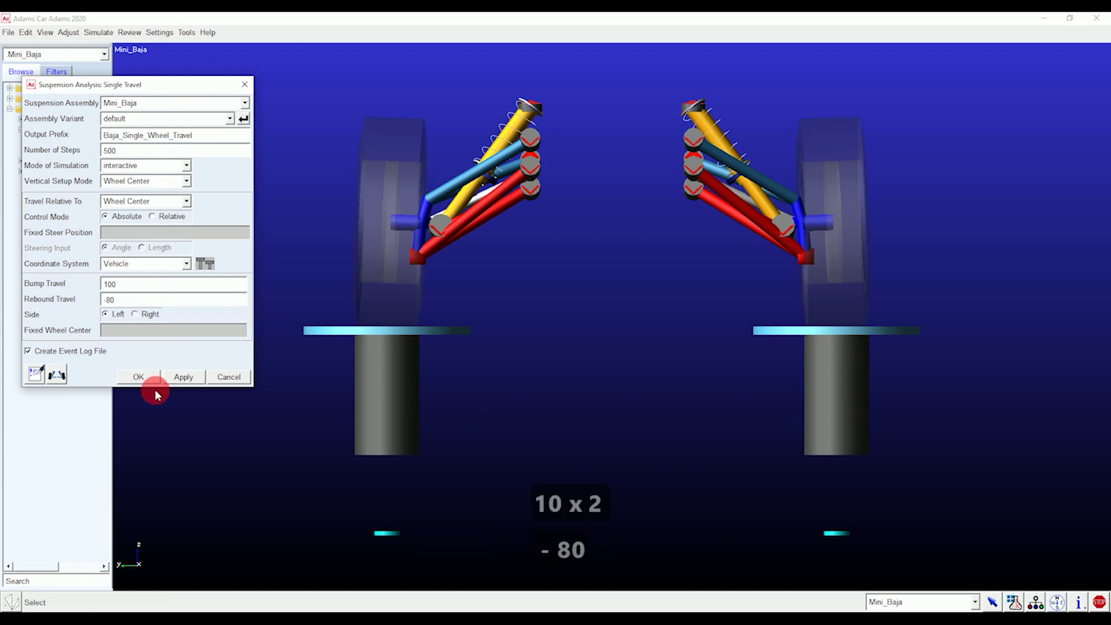
{"action": "left_click", "coordinate": [140, 376]}
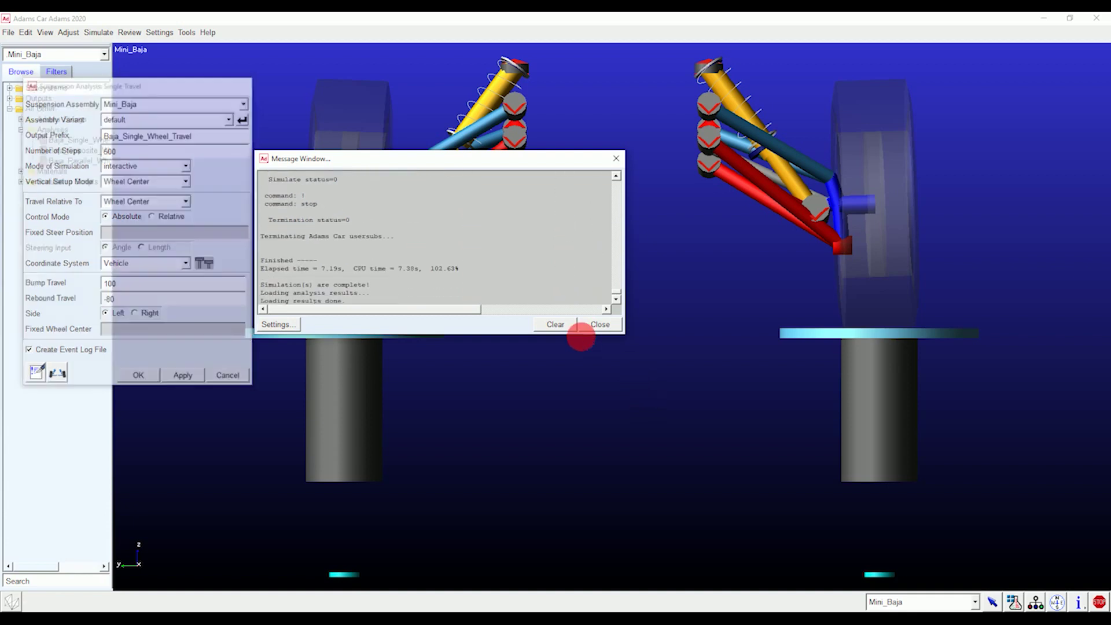
{"action": "left_click", "coordinate": [602, 324]}
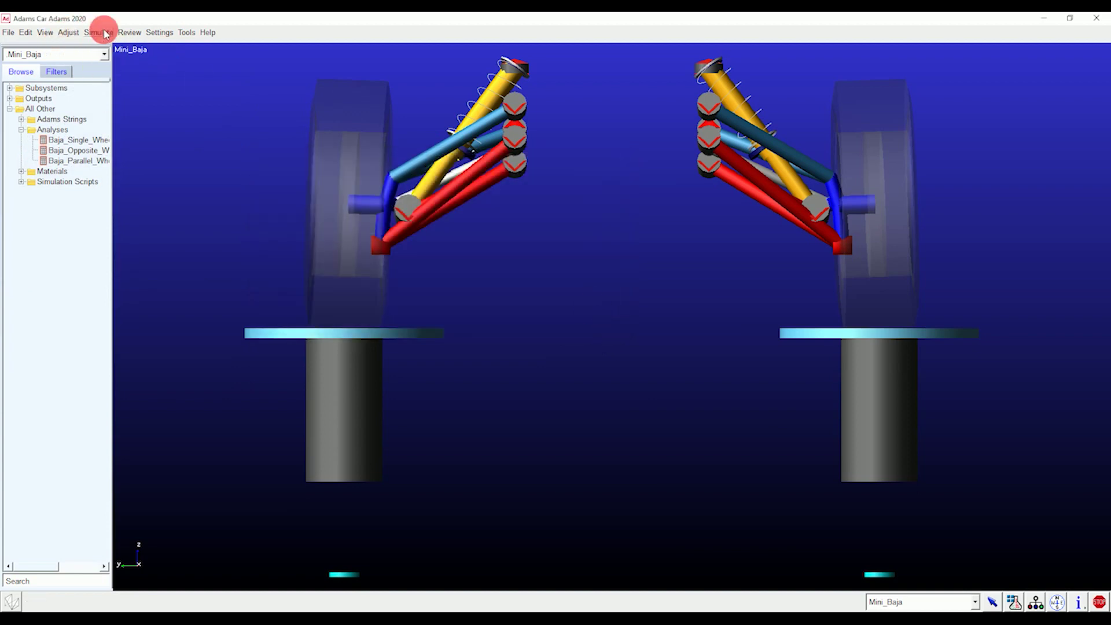
Animate the single wheel travel results forward, in reverse and forward again to examine the wheel motion, and close the animation controls
{"action": "left_click", "coordinate": [128, 32]}
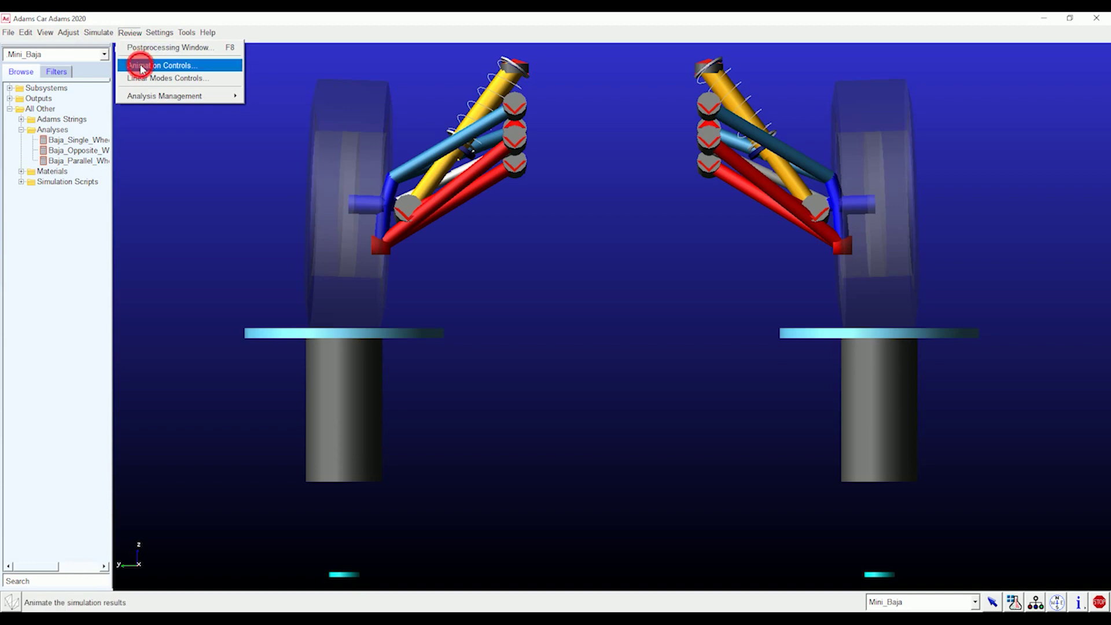
{"action": "left_click", "coordinate": [144, 66]}
{"action": "left_click", "coordinate": [165, 166]}
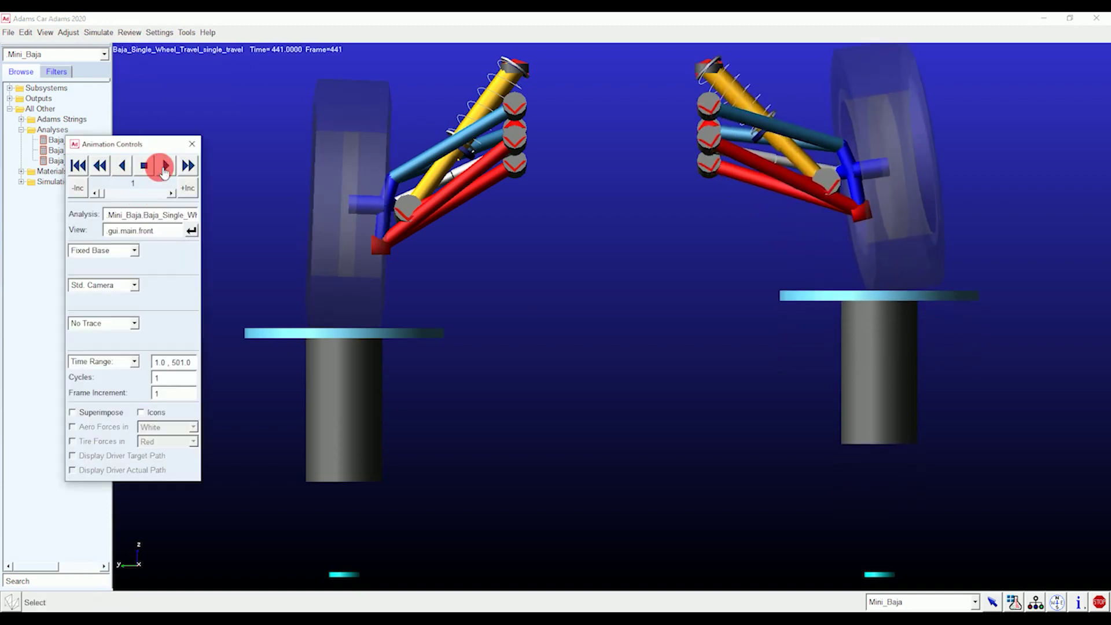
{"action": "left_click", "coordinate": [124, 168]}
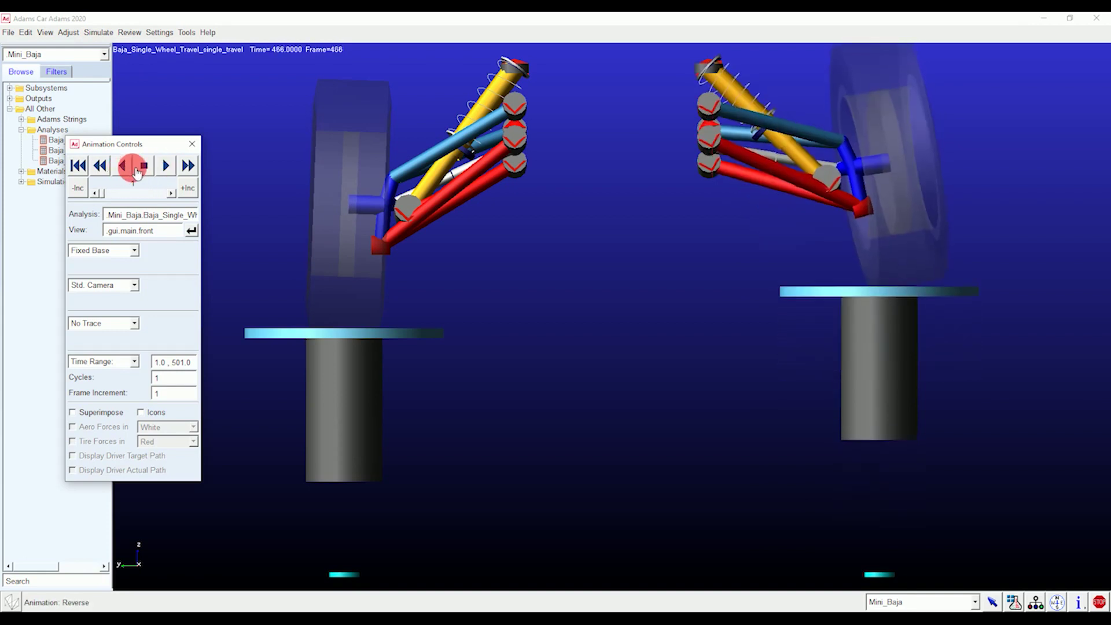
{"action": "left_click", "coordinate": [165, 167]}
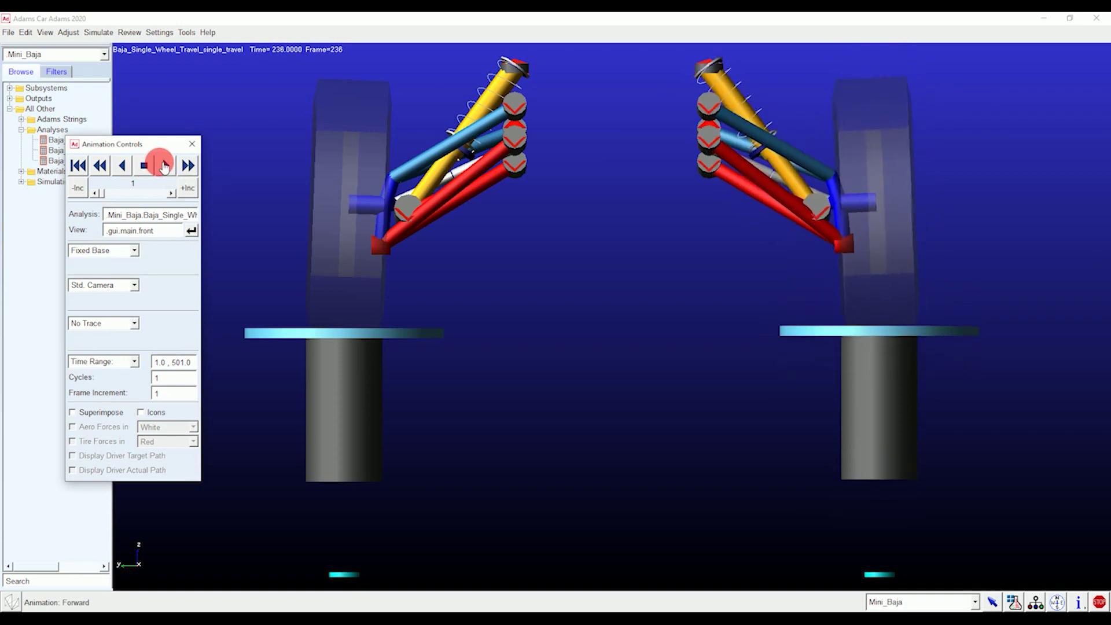
{"action": "left_click", "coordinate": [191, 145]}
Start a dynamic suspension analysis for Mini_Baja with the output prefix Baja_Dynamic_Analysis and 5000 steps
{"action": "left_click", "coordinate": [92, 33]}
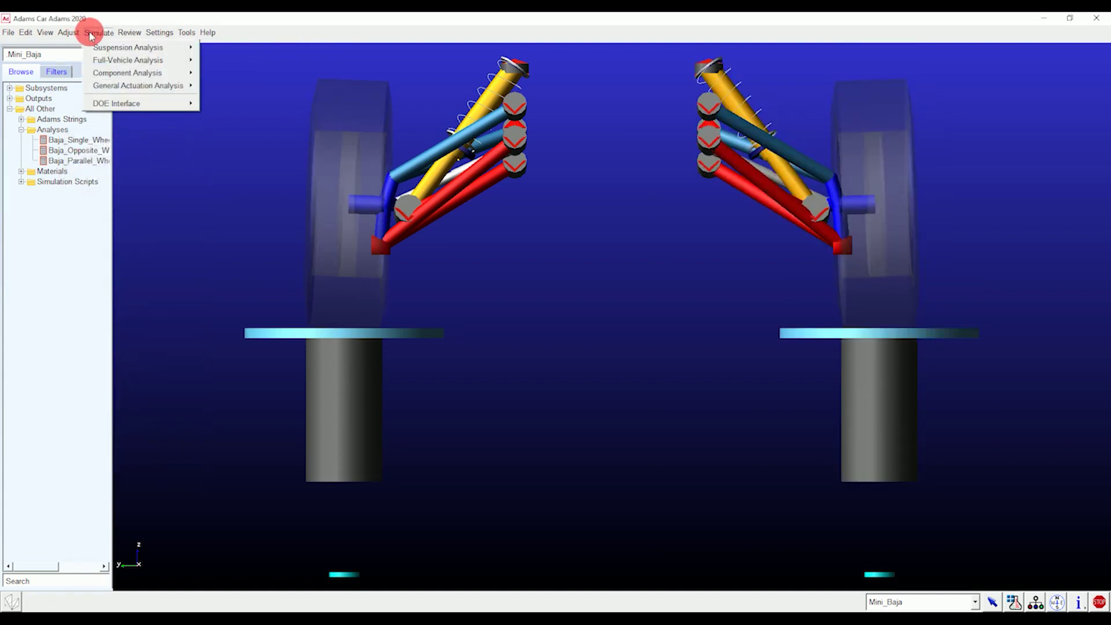
{"action": "mouse_move", "coordinate": [117, 47]}
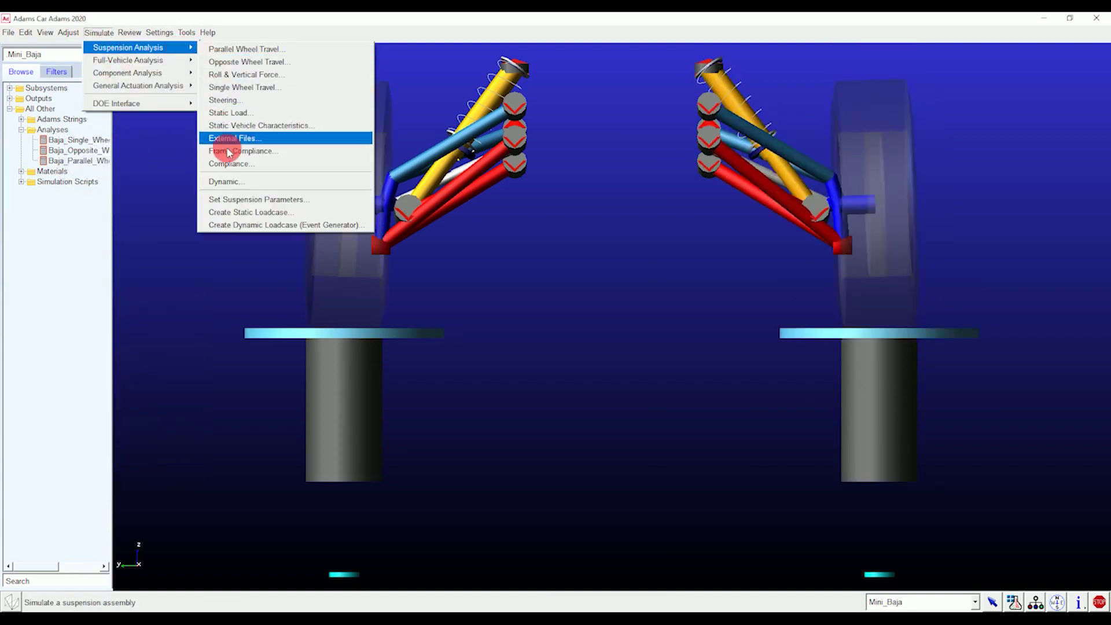
{"action": "left_click", "coordinate": [226, 181]}
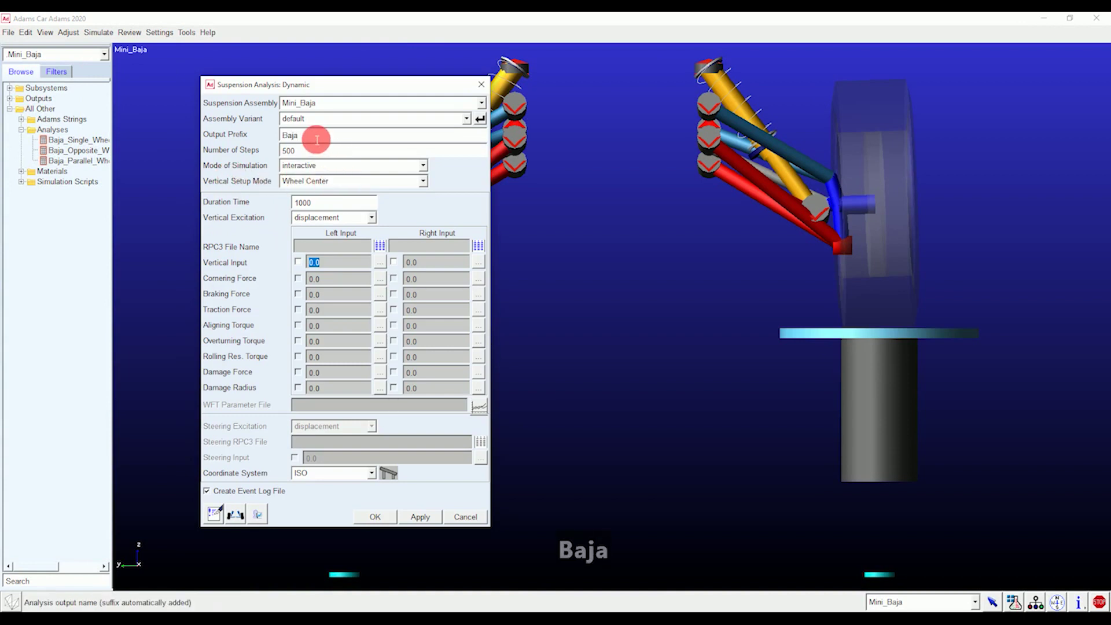
{"action": "type", "text": "_Du"}
{"action": "key", "text": "BackSpace"}
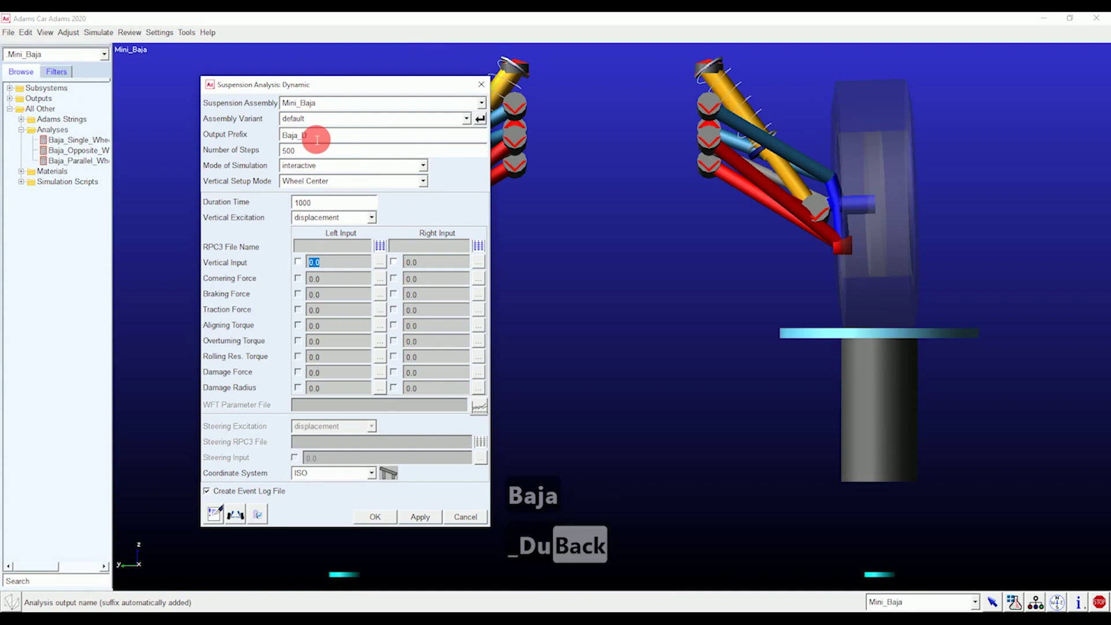
{"action": "type", "text": "ynamic"}
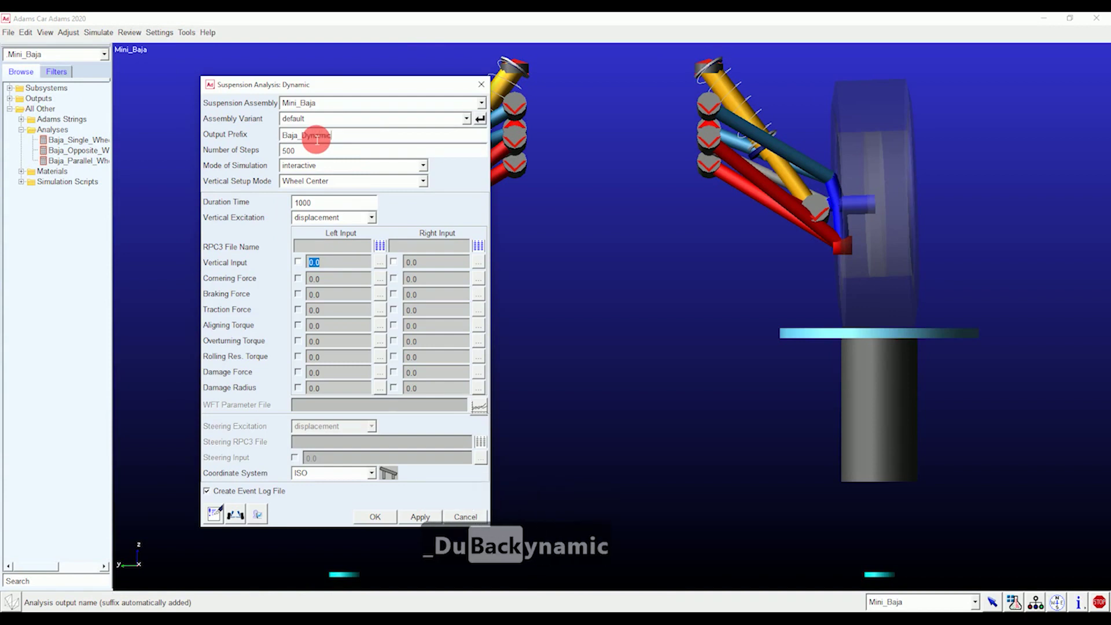
{"action": "type", "text": "_"}
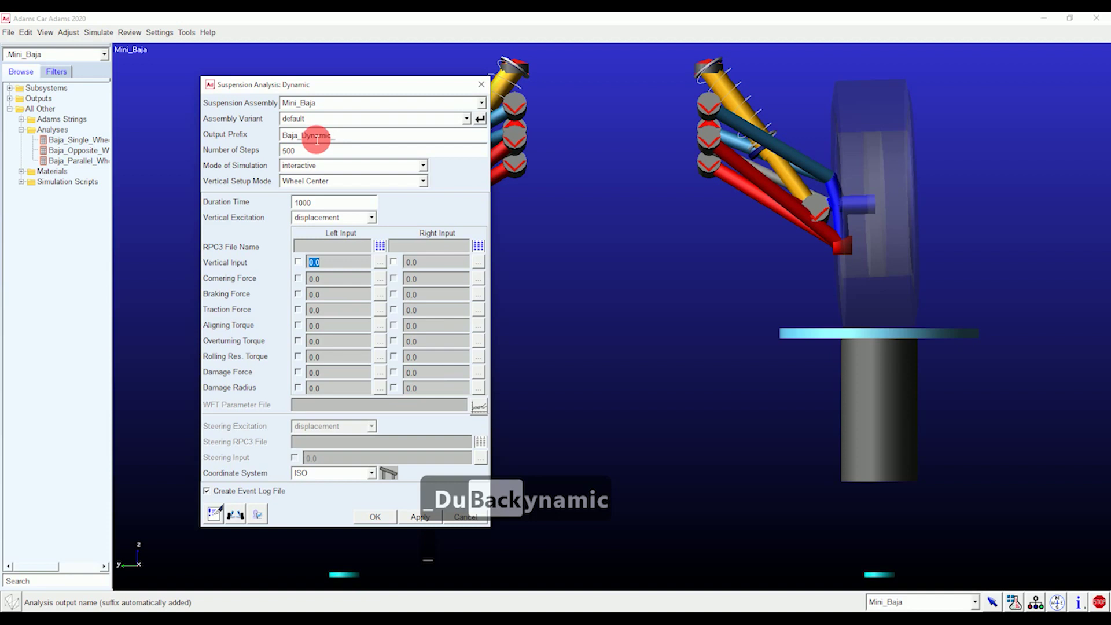
{"action": "type", "text": "Analy"}
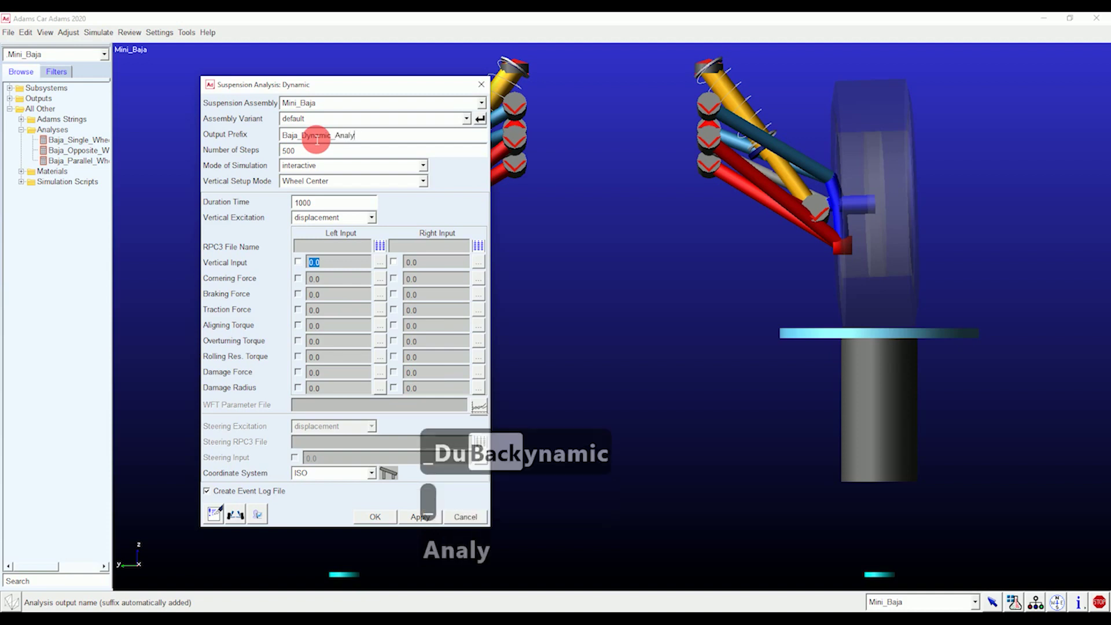
{"action": "type", "text": "sis"}
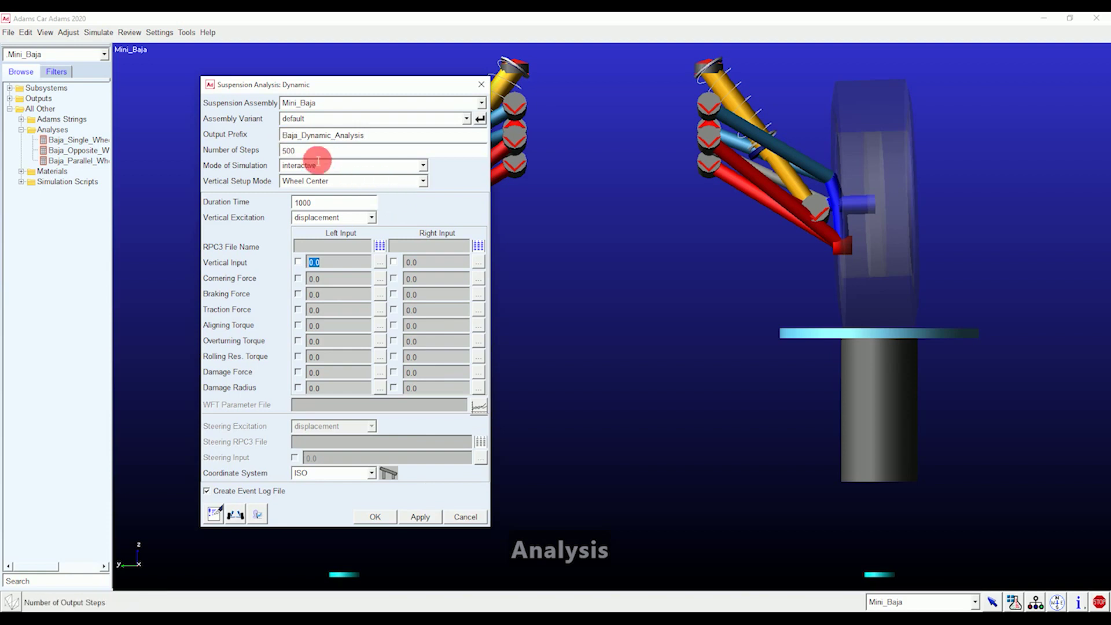
{"action": "left_click", "coordinate": [318, 153]}
{"action": "type", "text": "0"}
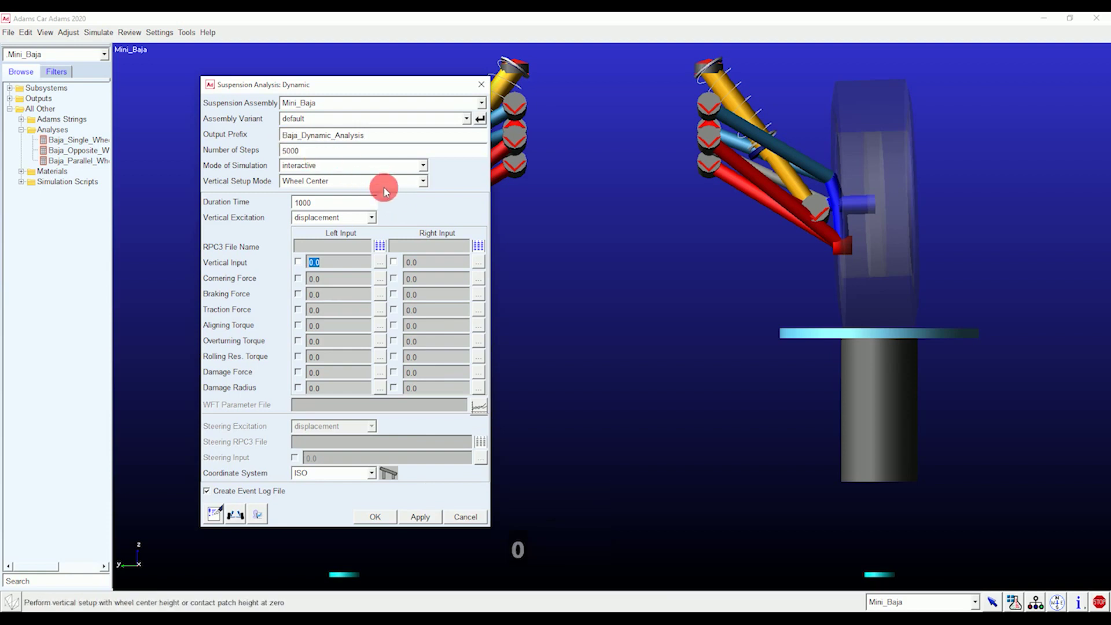
Browse for the left input's RPC3 file, going to the MSC.Software folder in Program Files on drive C
{"action": "double_click", "coordinate": [357, 245]}
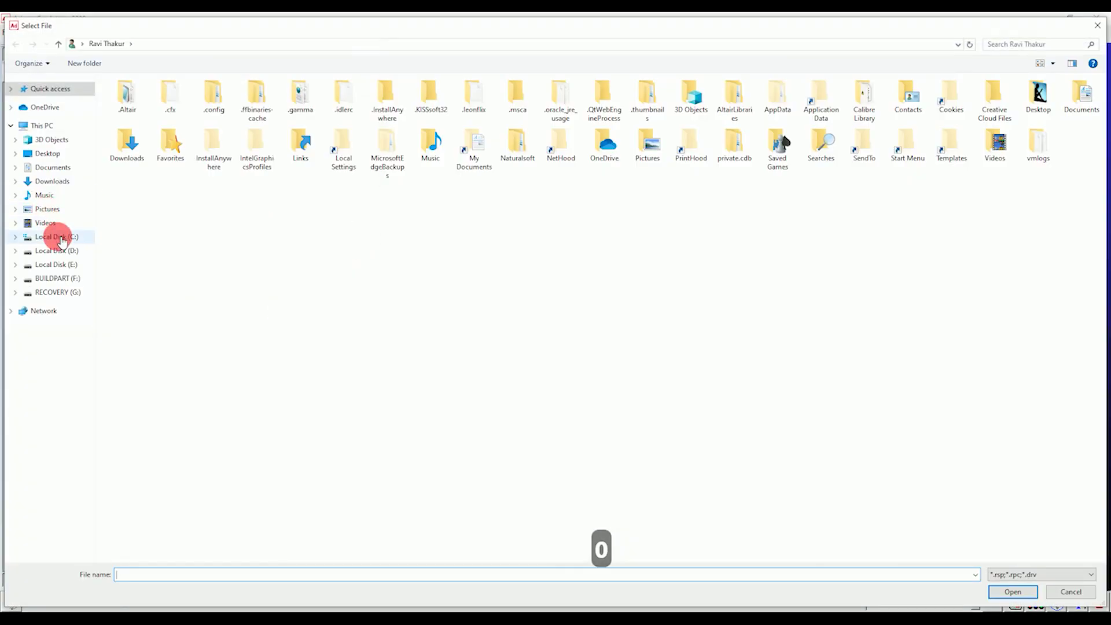
{"action": "left_click", "coordinate": [60, 239]}
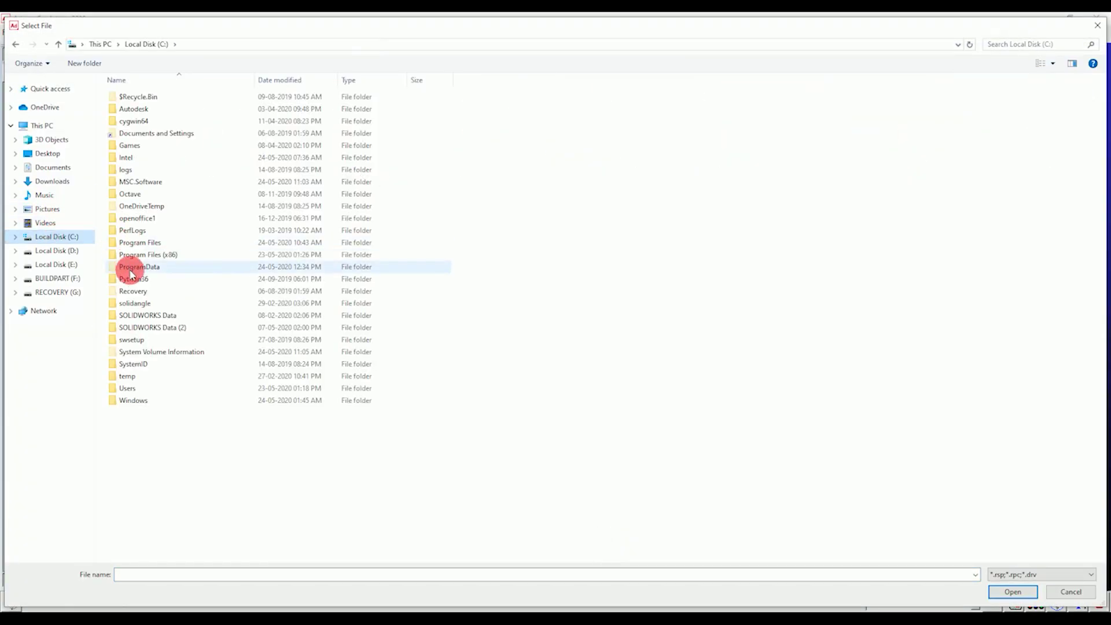
{"action": "double_click", "coordinate": [155, 243]}
{"action": "scroll", "coordinate": [353, 312], "scroll_direction": "down", "scroll_amount": 4}
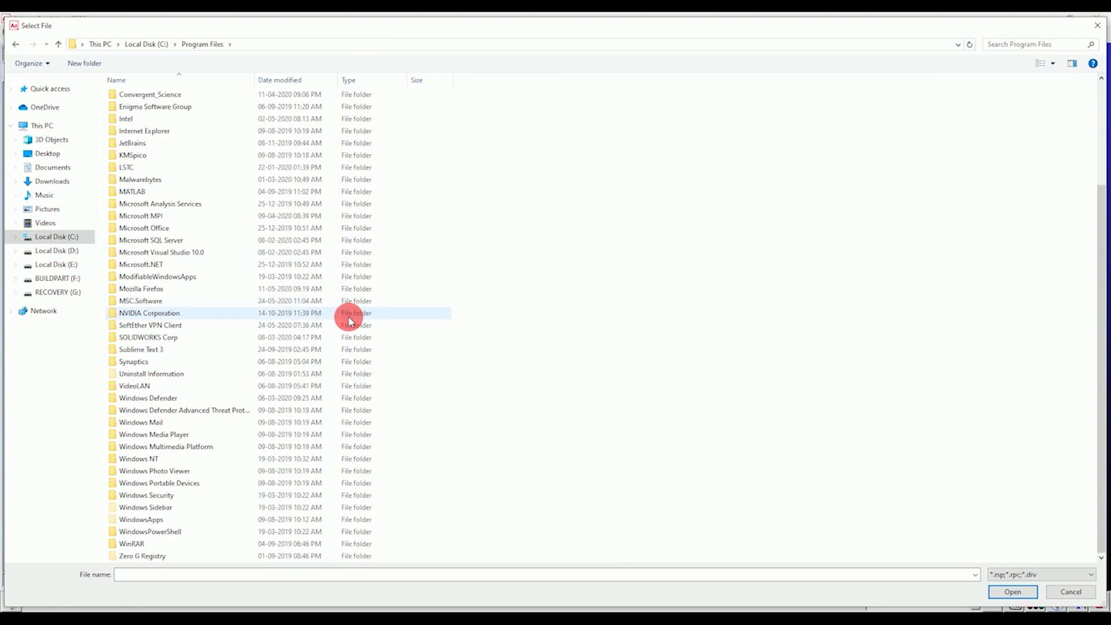
{"action": "scroll", "coordinate": [356, 344], "scroll_direction": "up", "scroll_amount": 2}
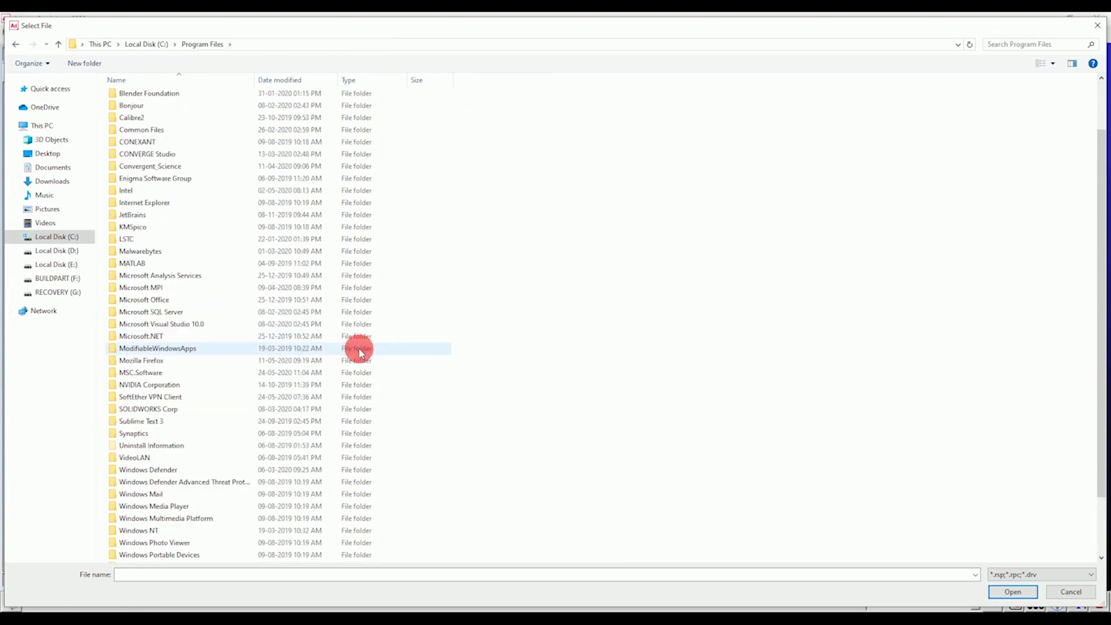
{"action": "left_click", "coordinate": [178, 373]}
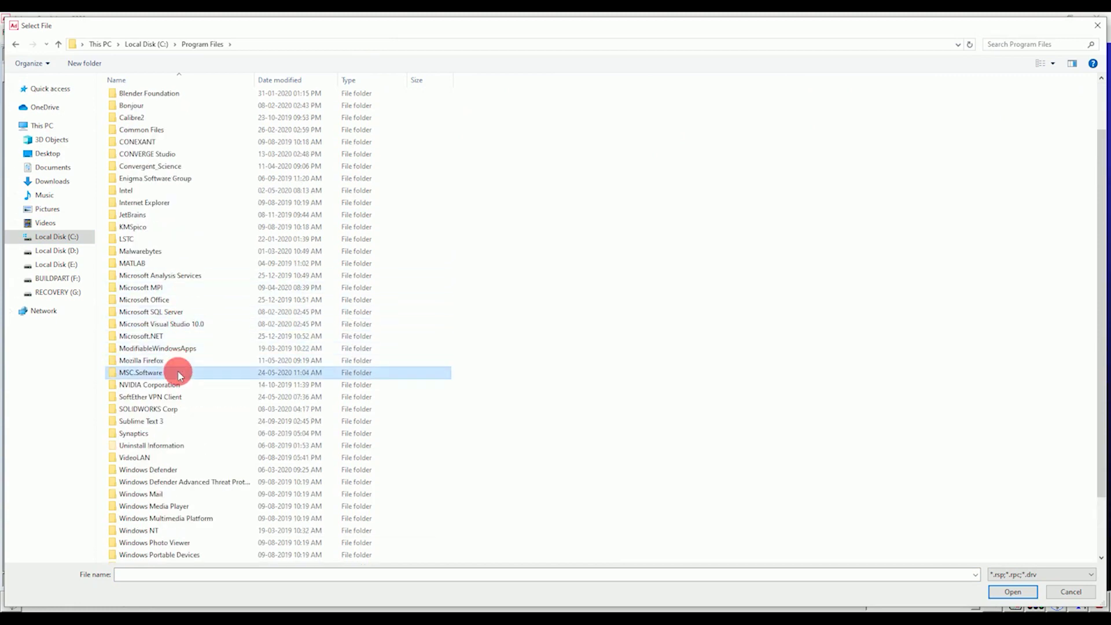
{"action": "double_click", "coordinate": [178, 373]}
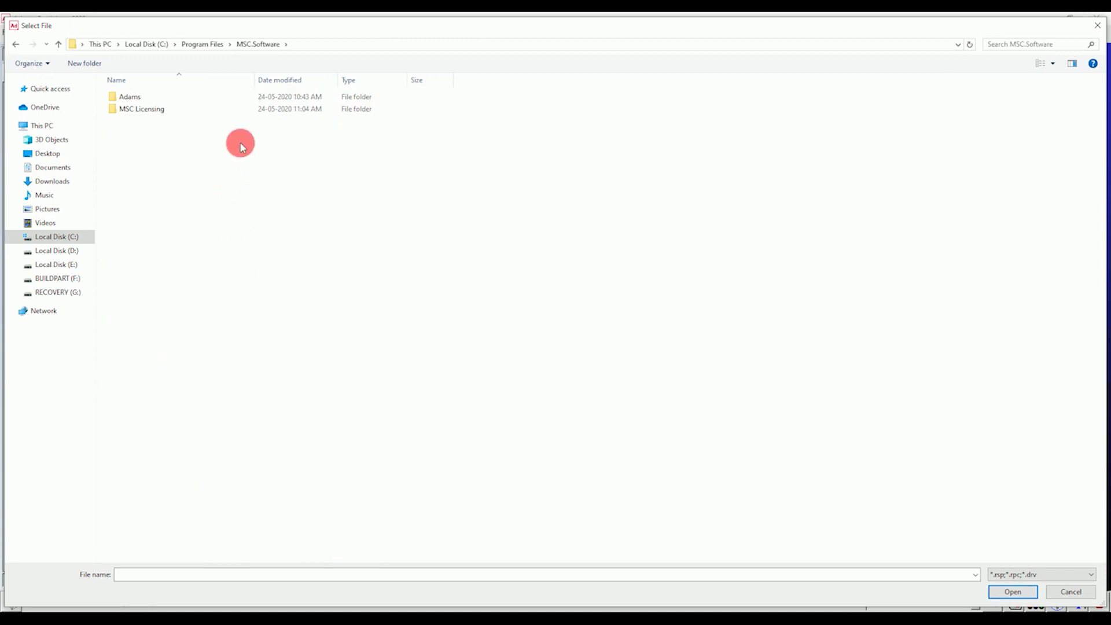
Load roadprofile_lr_channels.drv from Adams/2020_711253/acar/shared_car_database.cdb/loadcases.tbl as the left input's RPC3 file
{"action": "double_click", "coordinate": [260, 98]}
{"action": "double_click", "coordinate": [256, 97]}
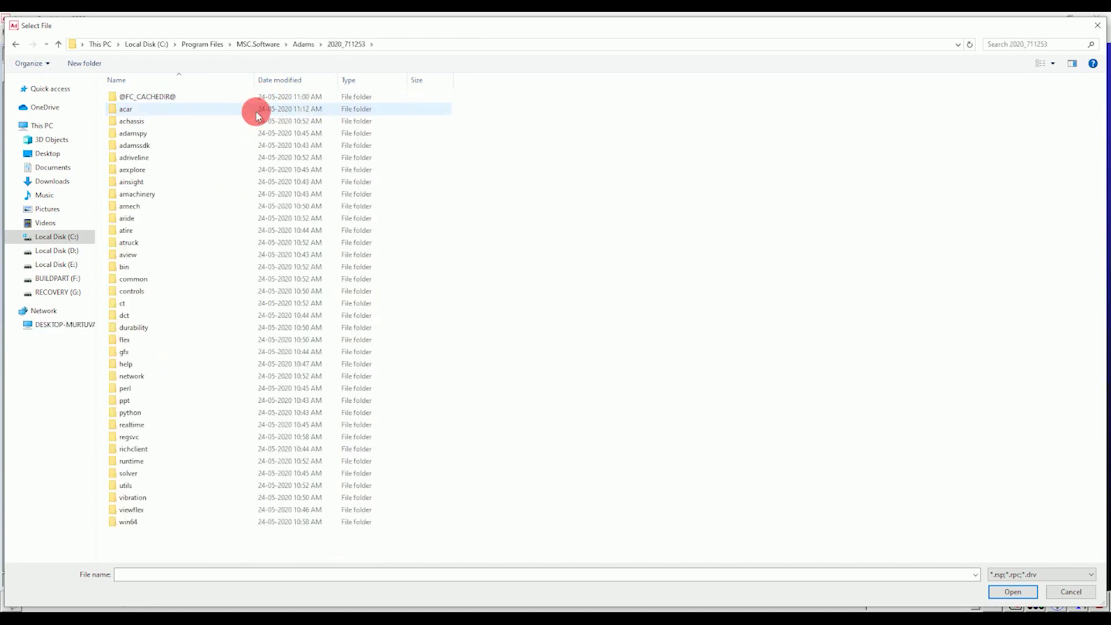
{"action": "double_click", "coordinate": [256, 110]}
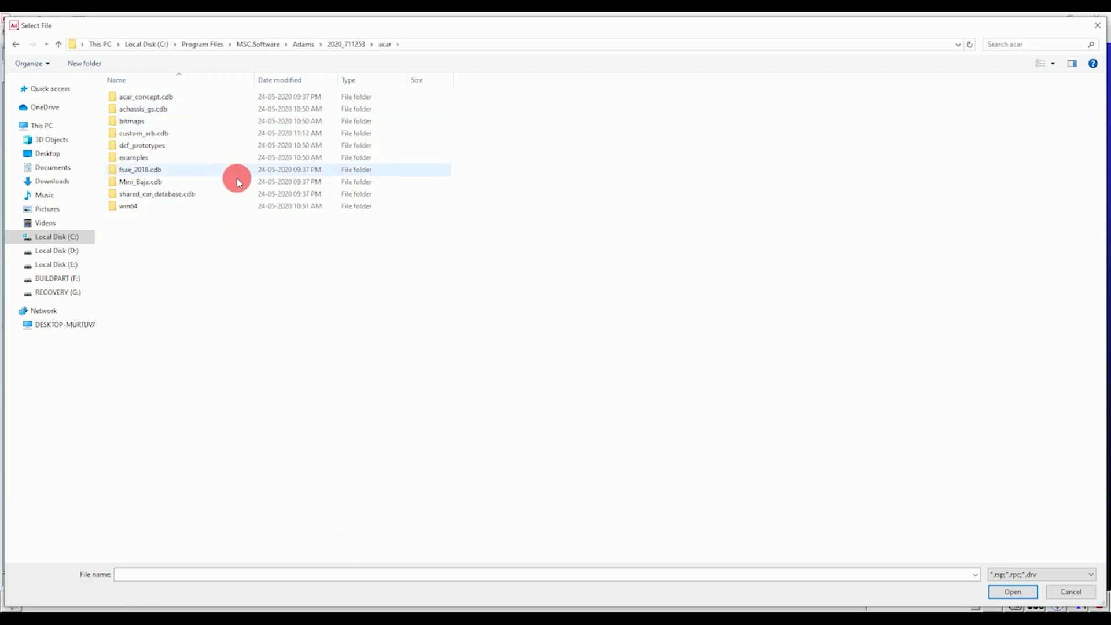
{"action": "double_click", "coordinate": [230, 195]}
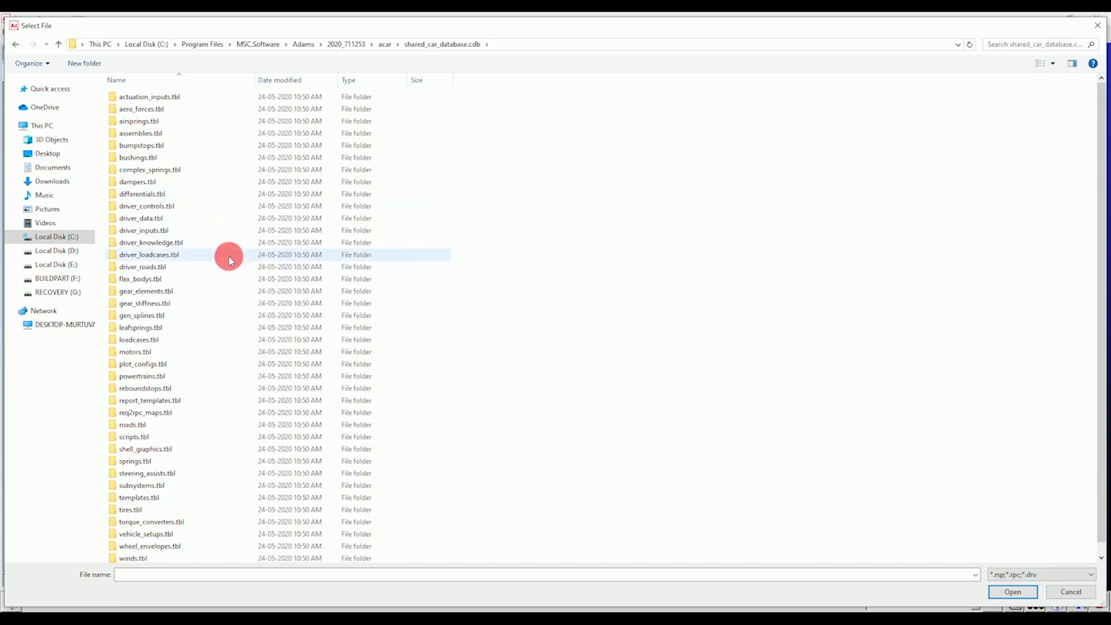
{"action": "double_click", "coordinate": [203, 339]}
{"action": "left_click", "coordinate": [238, 104]}
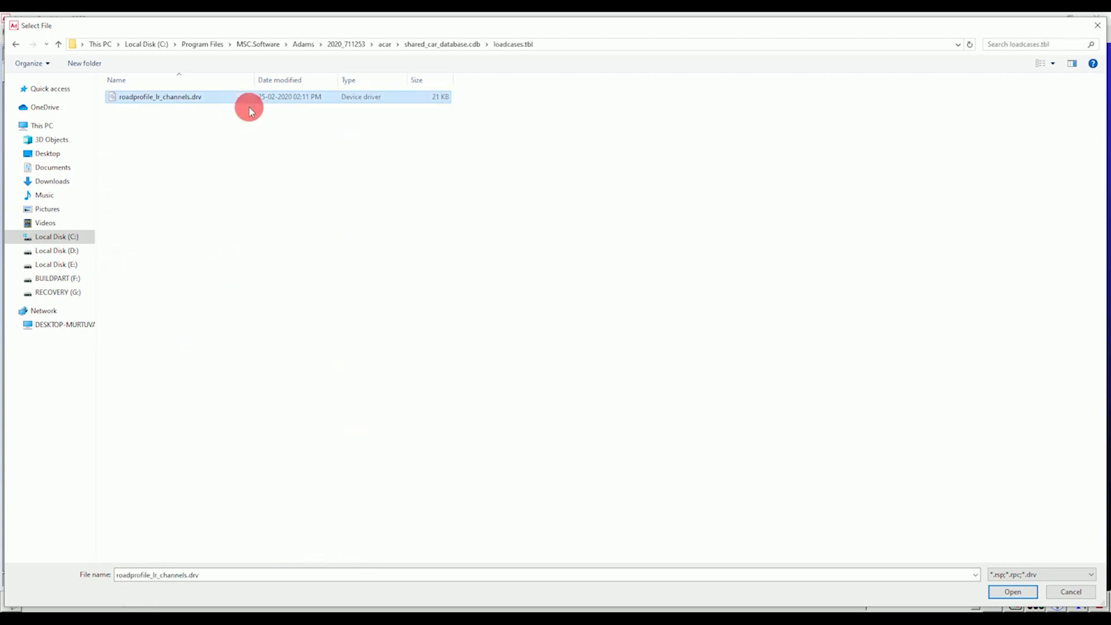
{"action": "left_click", "coordinate": [1029, 592]}
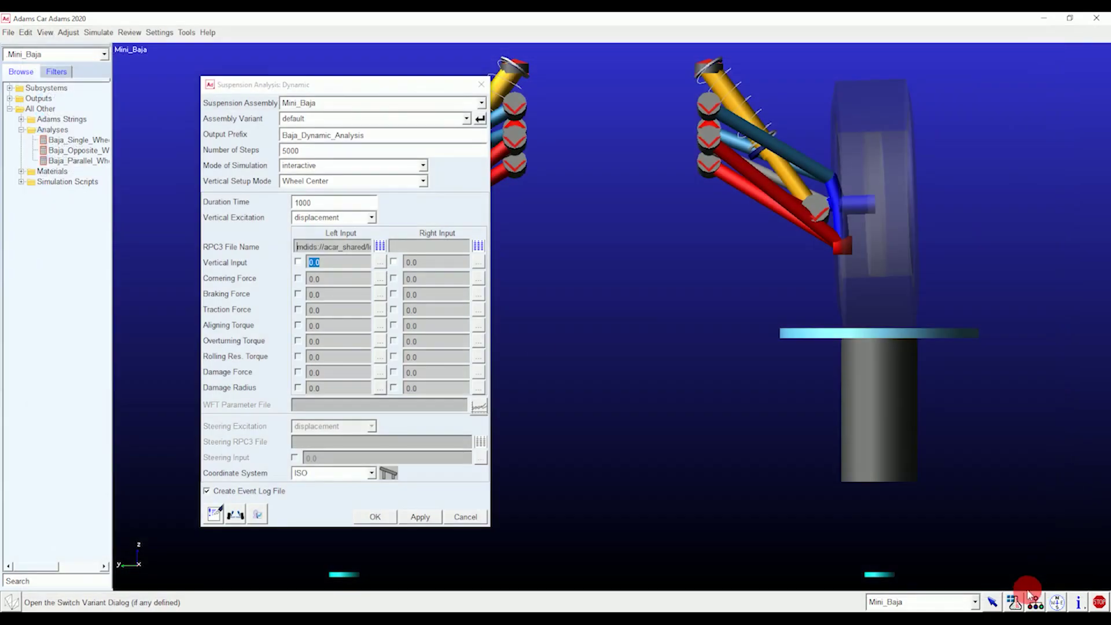
Assign roadprofile_lr_channels.drv as the right input's RPC3 file, from loadcases.tbl in the shared_car_database.cdb folder under Program Files/MSC.Software/Adams/2020_711253/acar on drive C
{"action": "double_click", "coordinate": [450, 250]}
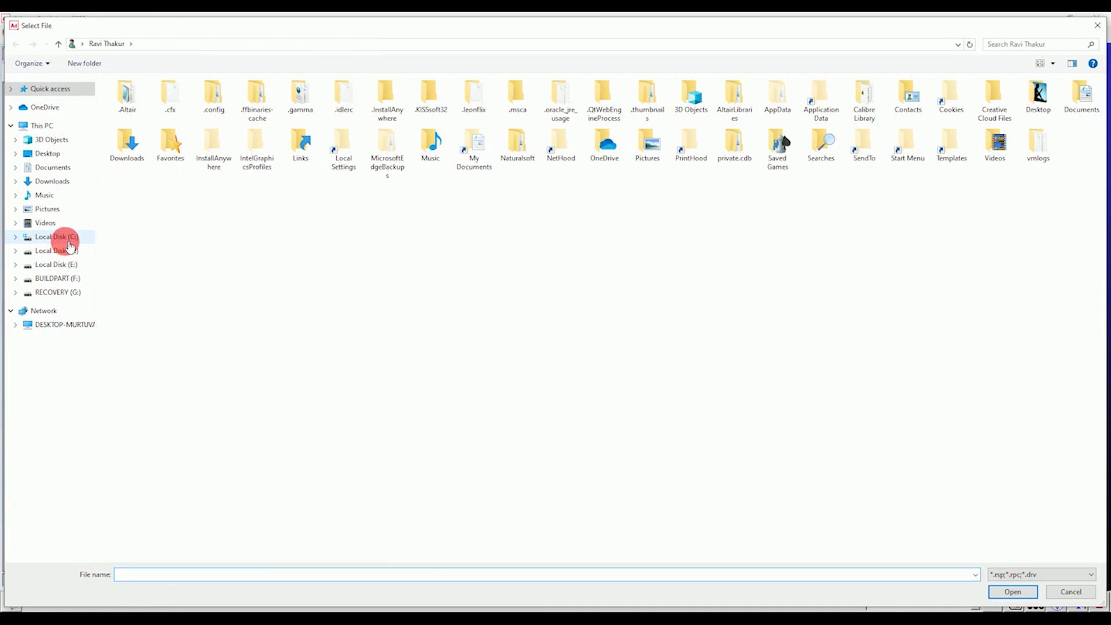
{"action": "left_click", "coordinate": [67, 238]}
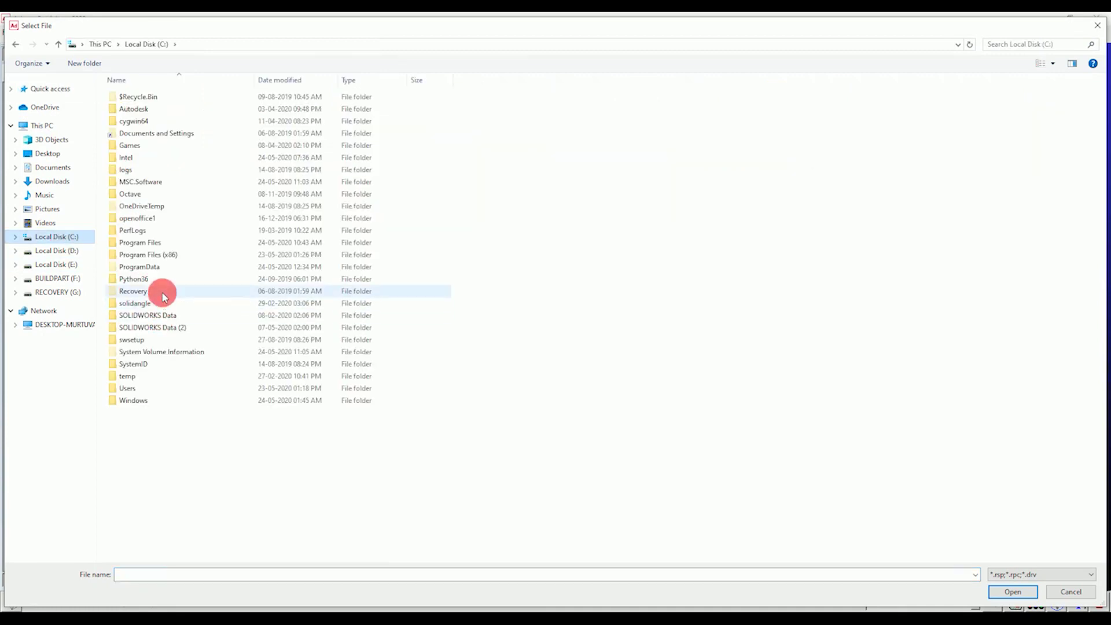
{"action": "double_click", "coordinate": [169, 242]}
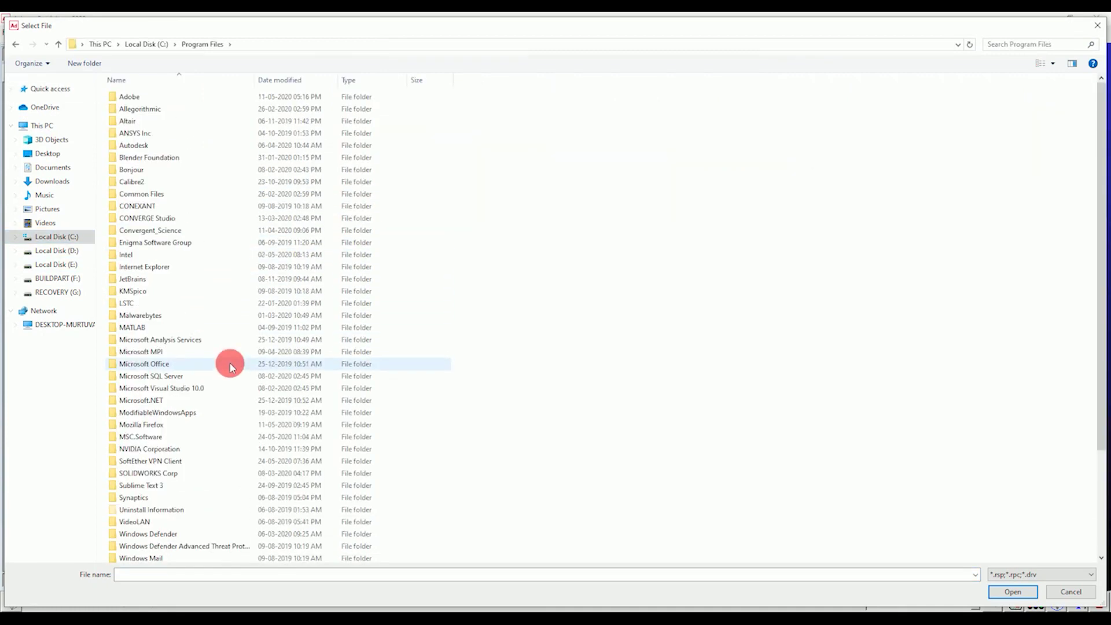
{"action": "scroll", "coordinate": [216, 367], "scroll_direction": "down", "scroll_amount": 3}
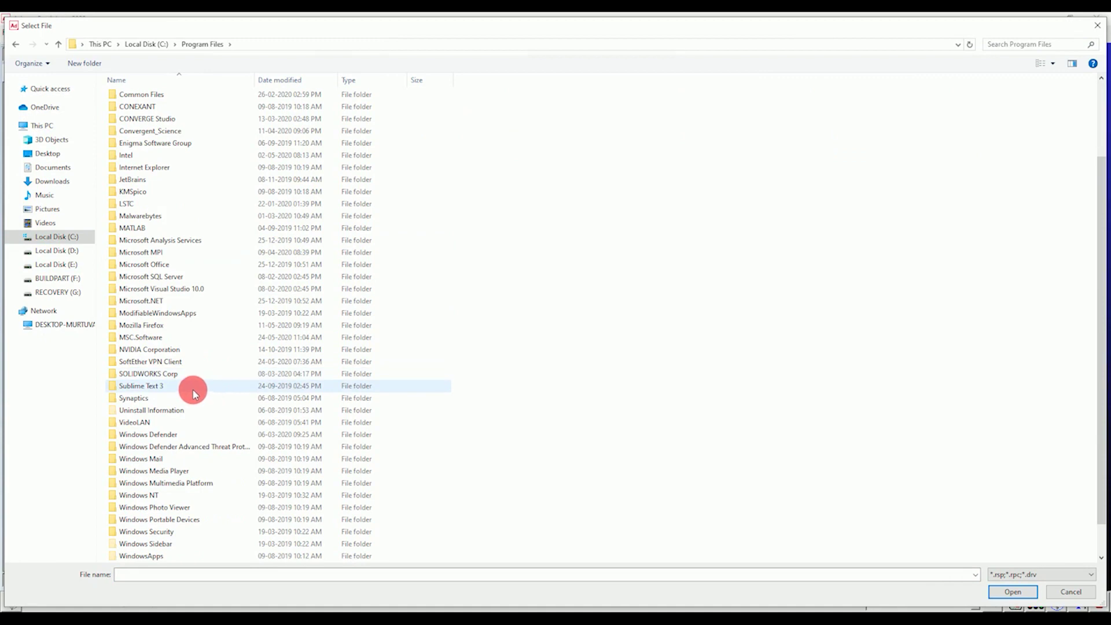
{"action": "double_click", "coordinate": [186, 331]}
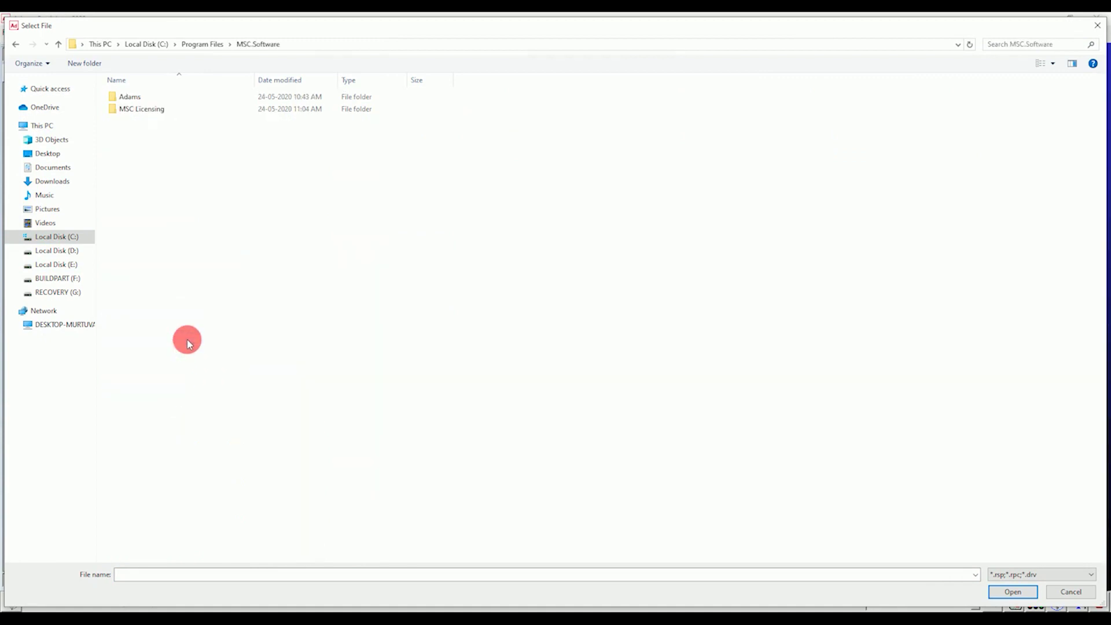
{"action": "double_click", "coordinate": [209, 97]}
{"action": "double_click", "coordinate": [208, 96]}
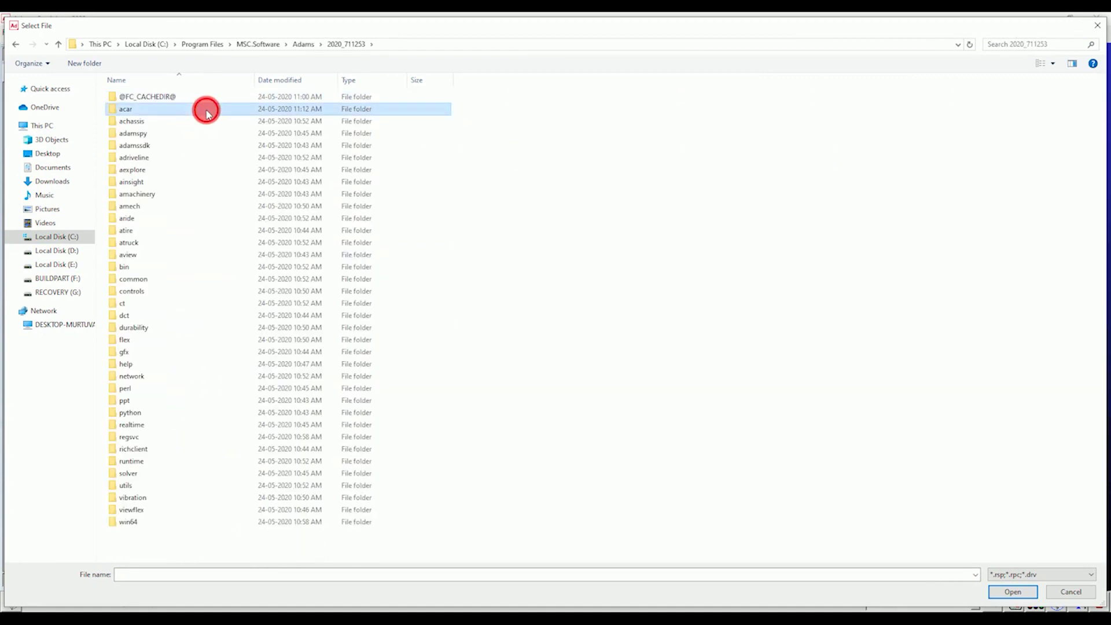
{"action": "double_click", "coordinate": [206, 109]}
{"action": "double_click", "coordinate": [178, 194]}
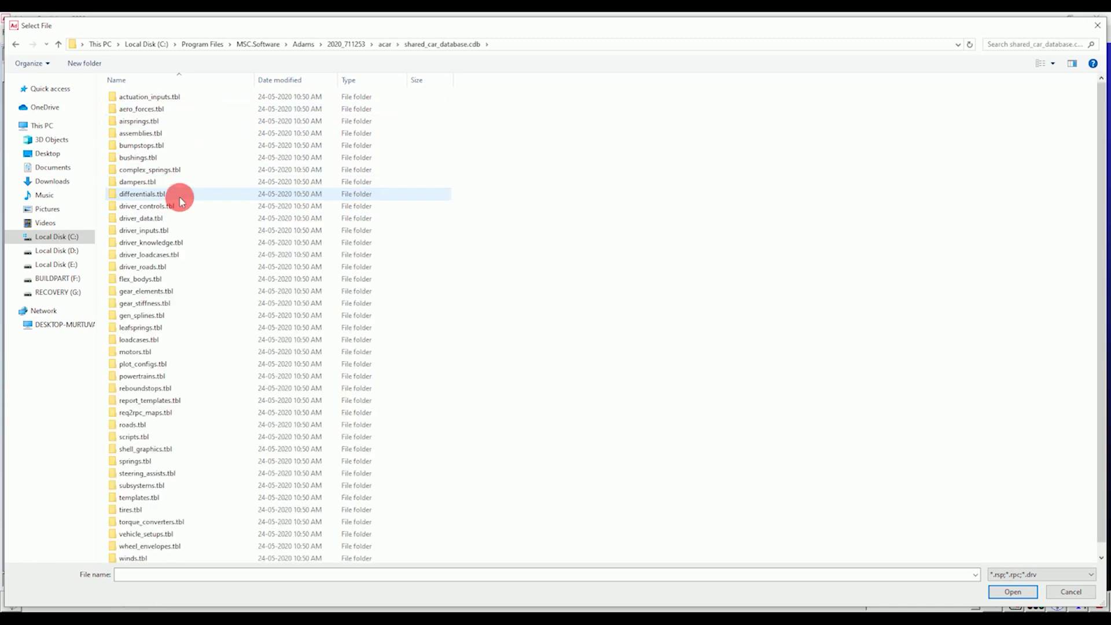
{"action": "double_click", "coordinate": [192, 340]}
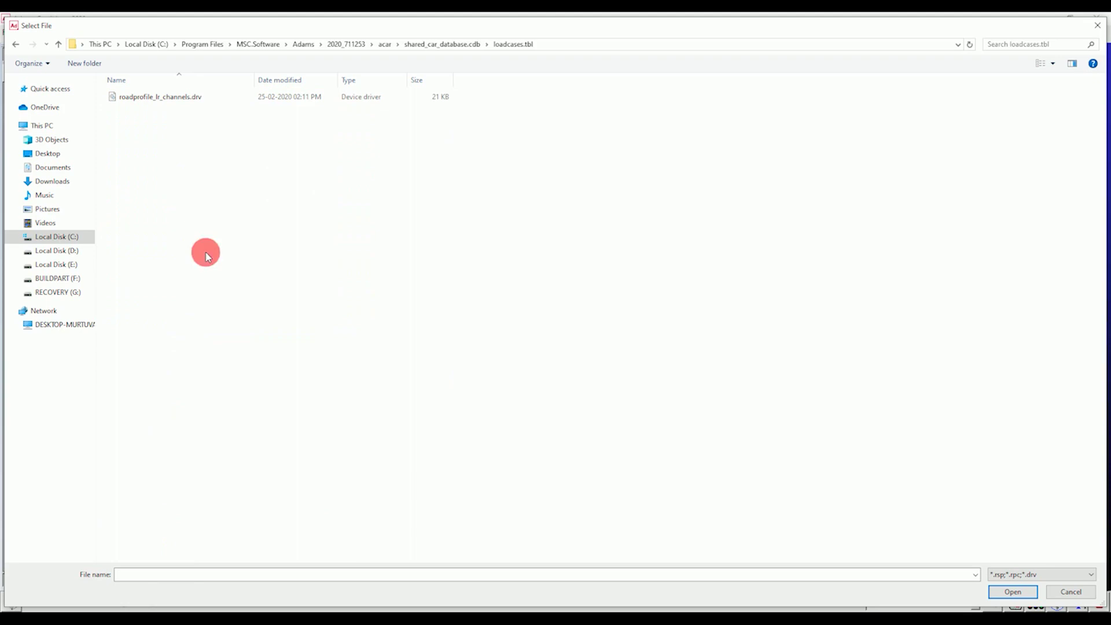
{"action": "left_click", "coordinate": [232, 97]}
{"action": "left_click", "coordinate": [1004, 589]}
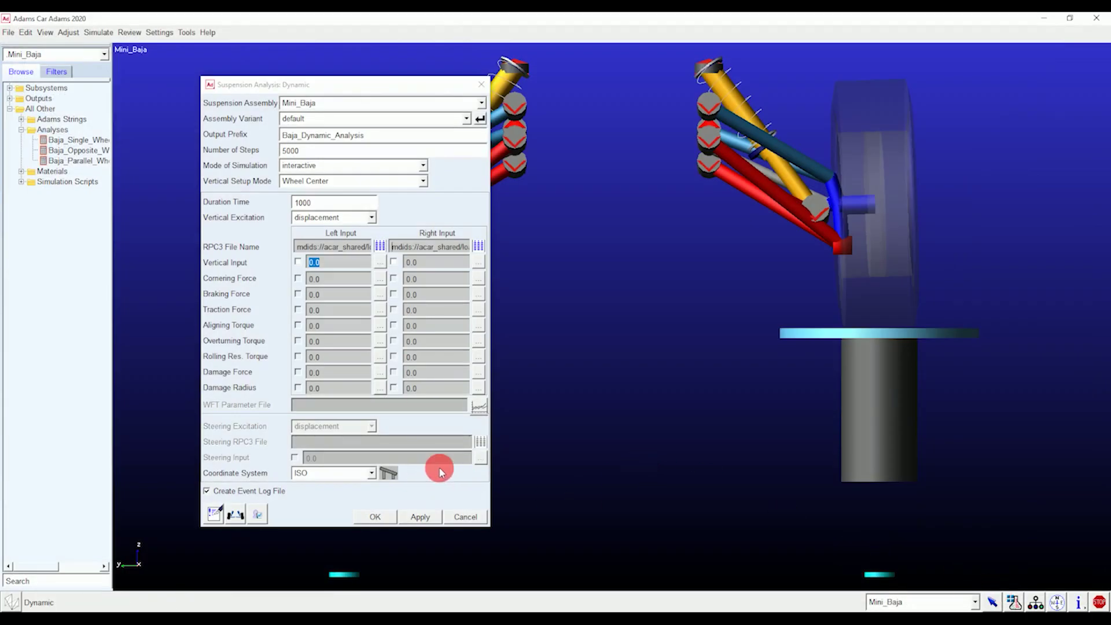
Run the Baja_Dynamic_Analysis simulation and close the message window once the solver has finished
{"action": "left_click", "coordinate": [391, 518]}
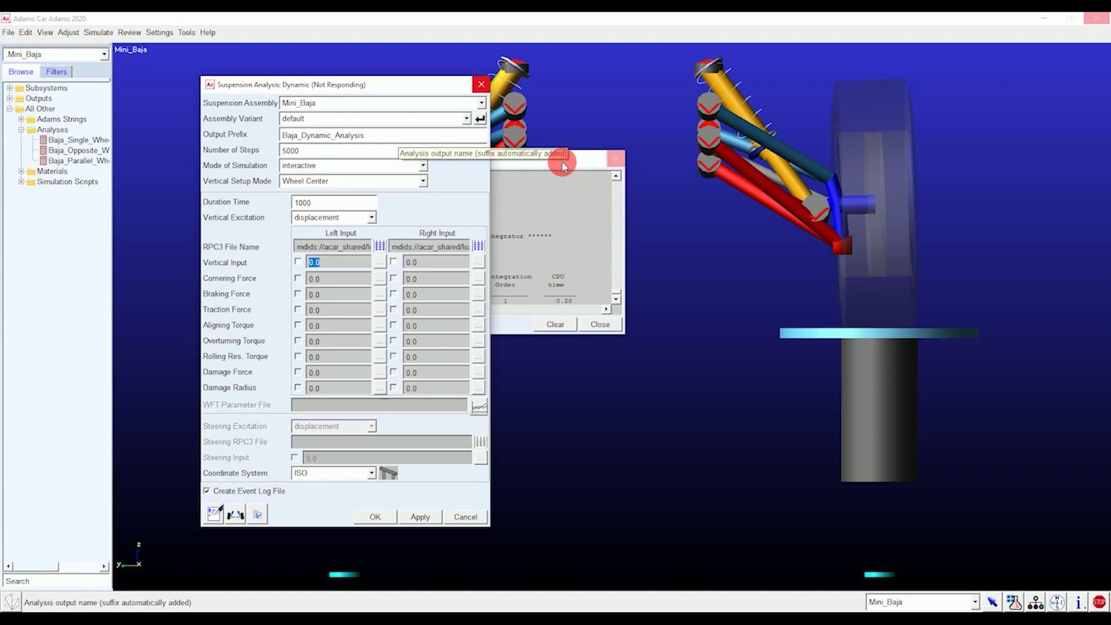
{"action": "left_click_drag", "start_coordinate": [564, 166], "coordinate": [739, 179]}
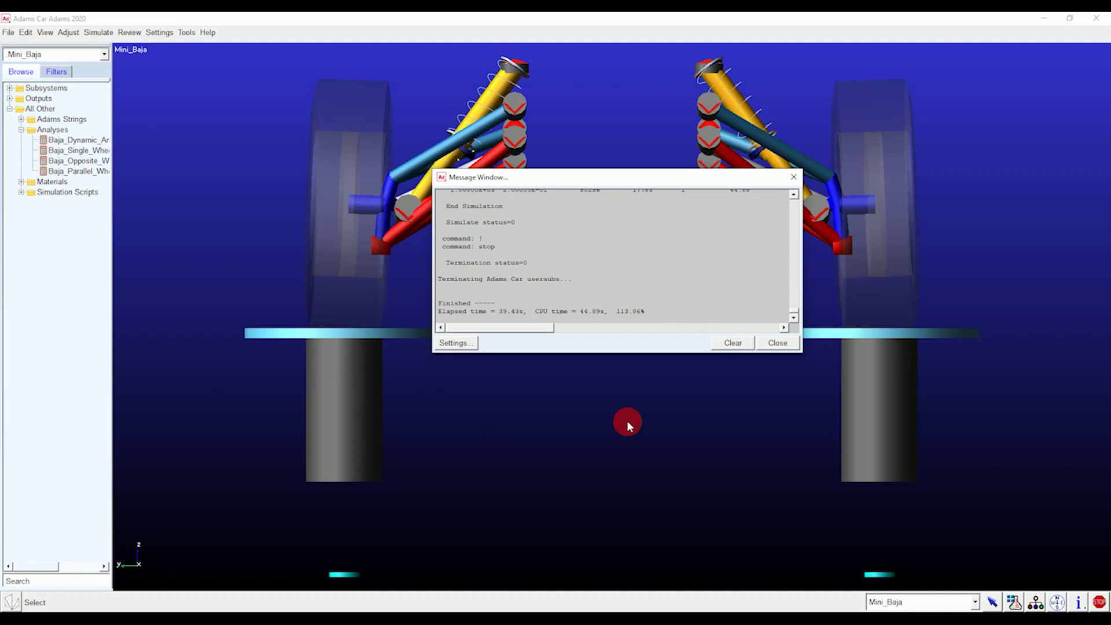
{"action": "left_click", "coordinate": [788, 346]}
Animate the dynamic analysis results forward to examine the suspension motion, and close the animation controls
{"action": "left_click", "coordinate": [130, 33]}
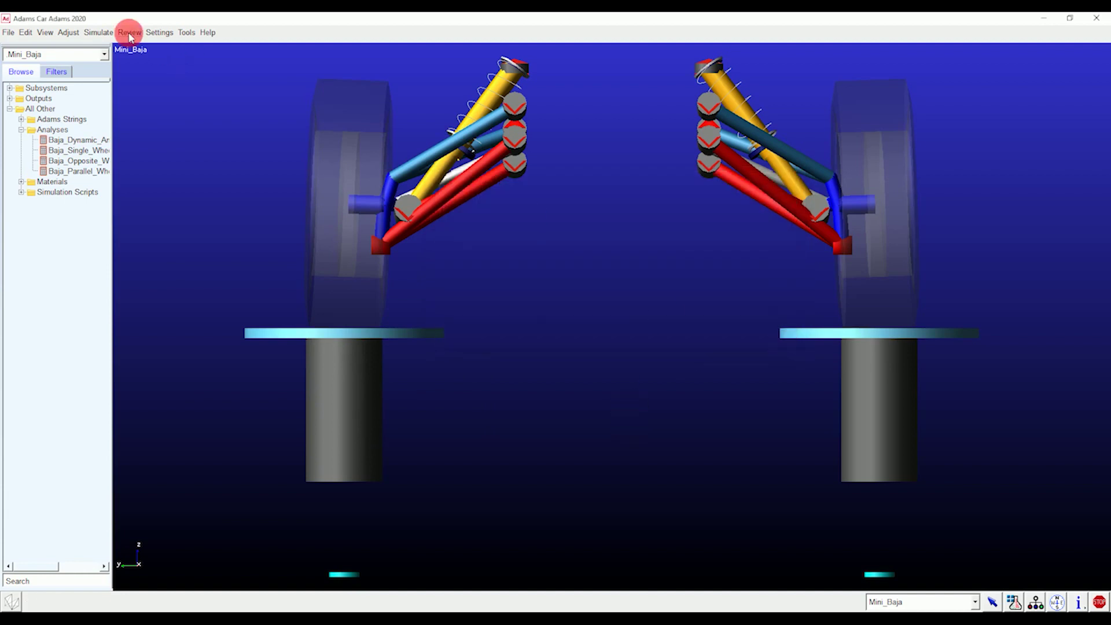
{"action": "left_click", "coordinate": [142, 65]}
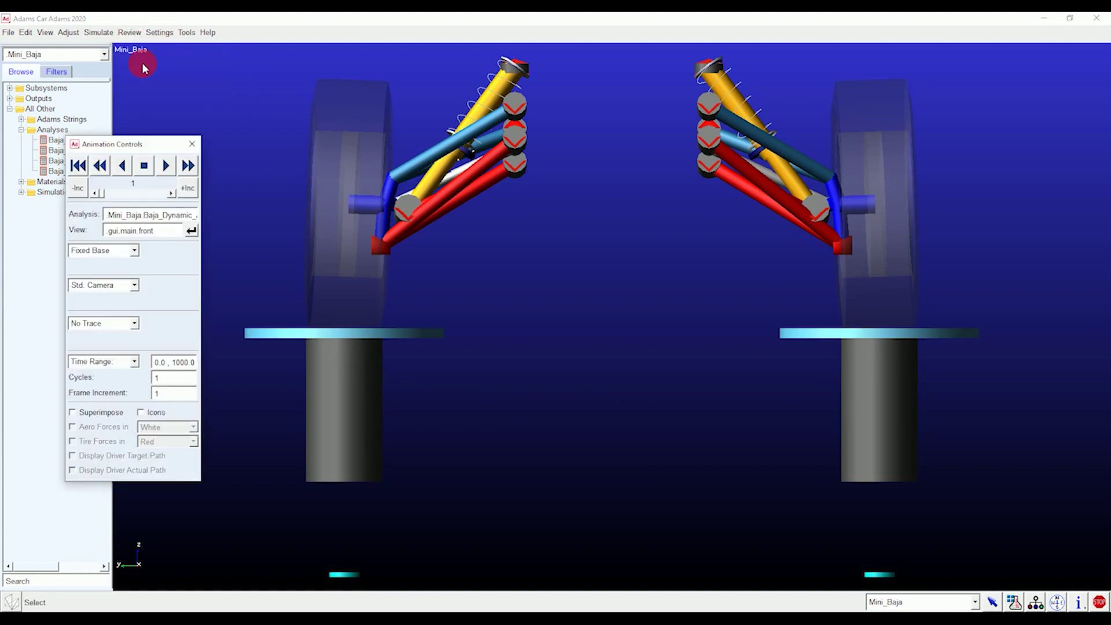
{"action": "left_click", "coordinate": [165, 166]}
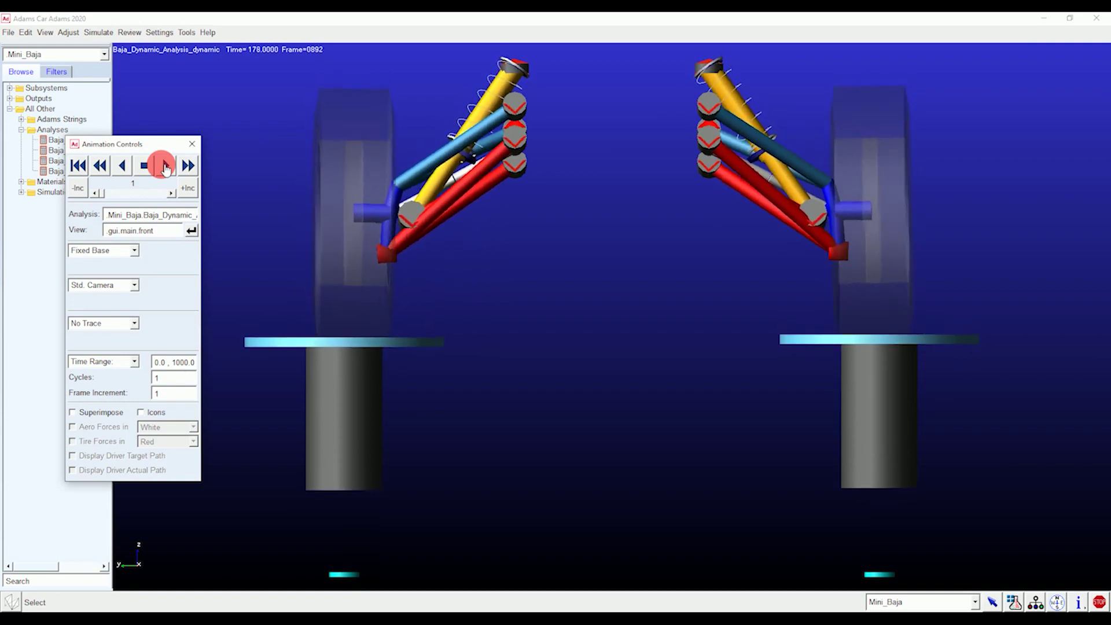
{"action": "left_click", "coordinate": [192, 144]}
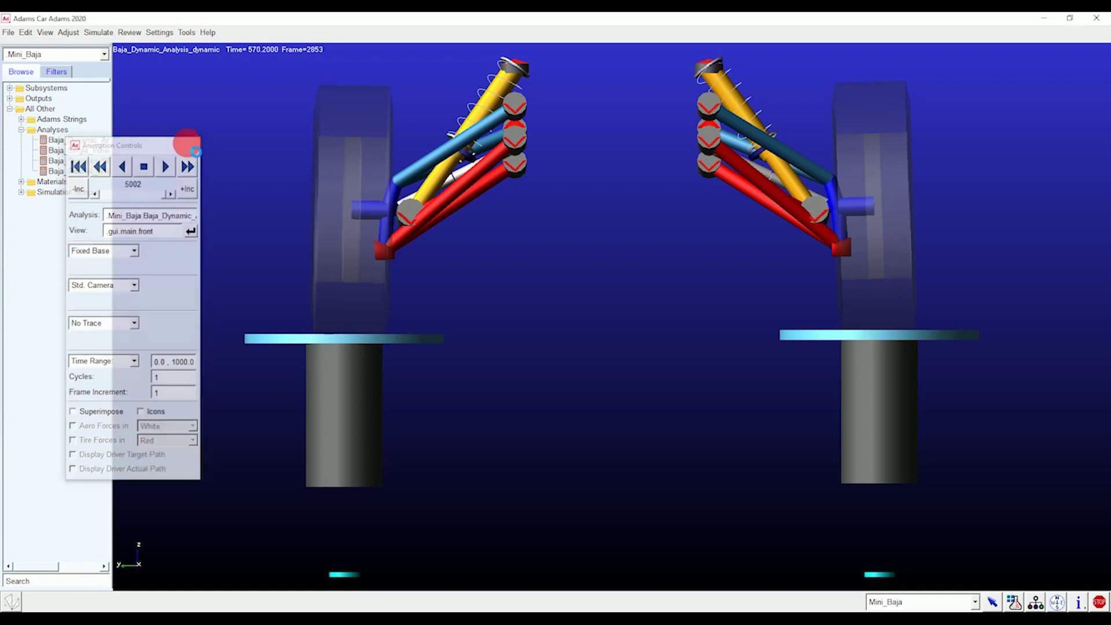